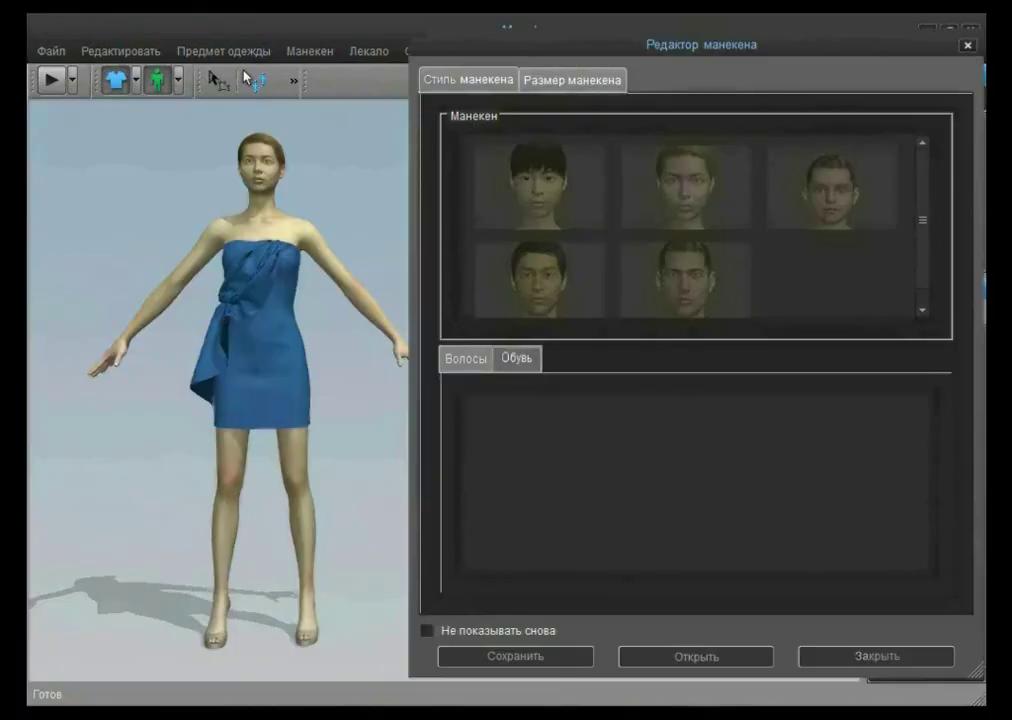
Create a new empty project, look over the mannequin's size settings and close the mannequin editor.
click(55, 52)
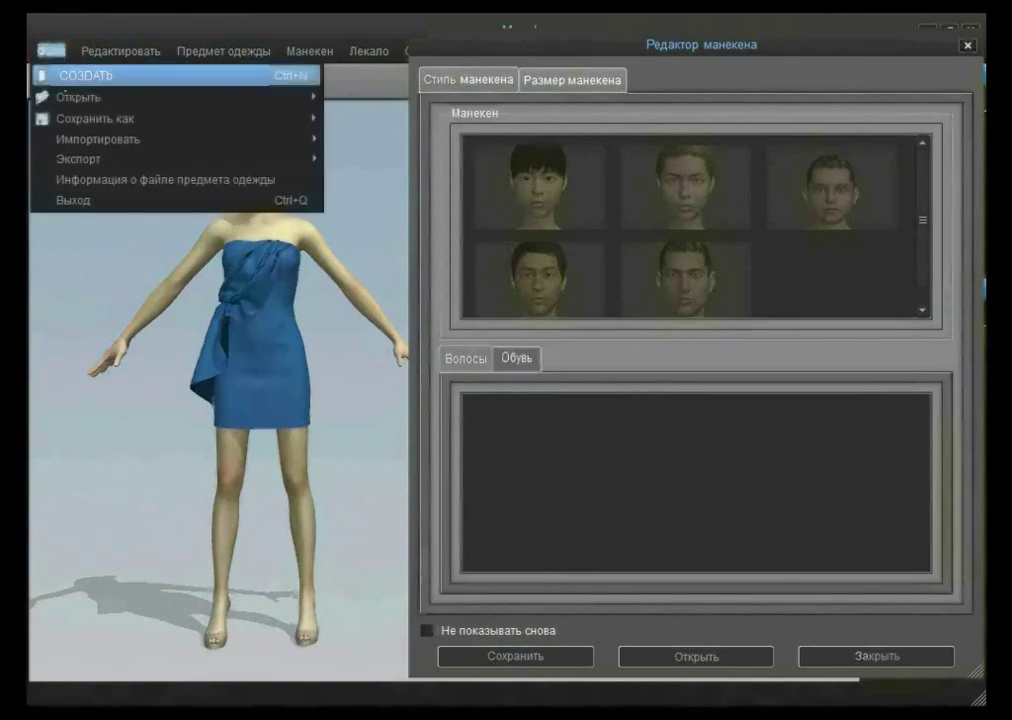
click(90, 75)
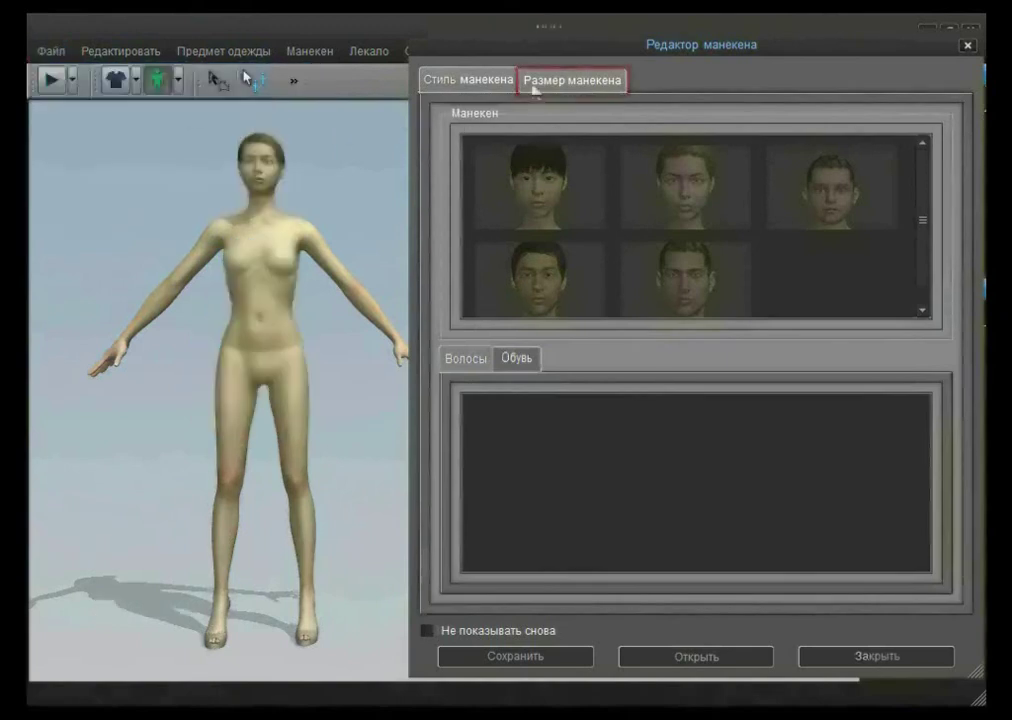
click(533, 86)
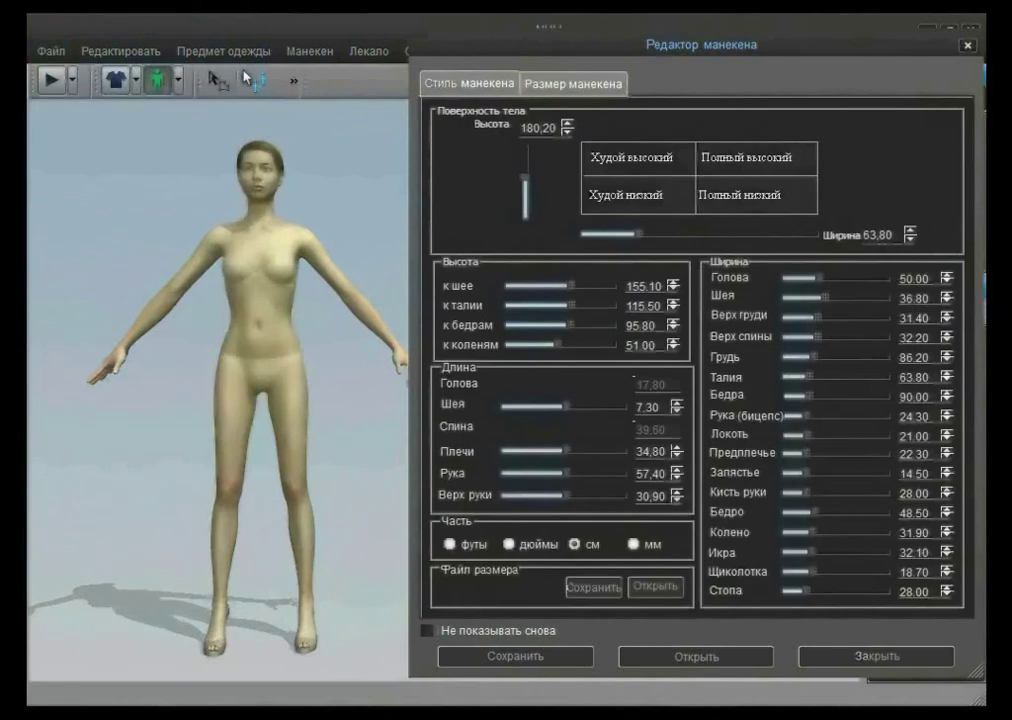
click(878, 658)
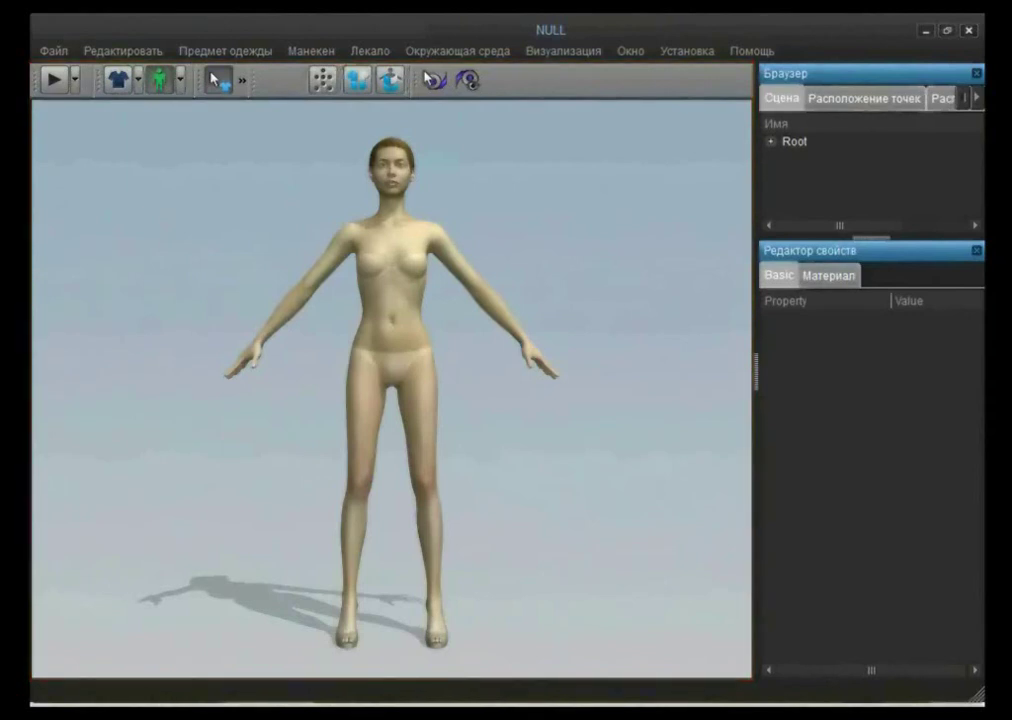
Show the model pattern window (Окно лекал модели) alongside the mannequin window.
click(631, 51)
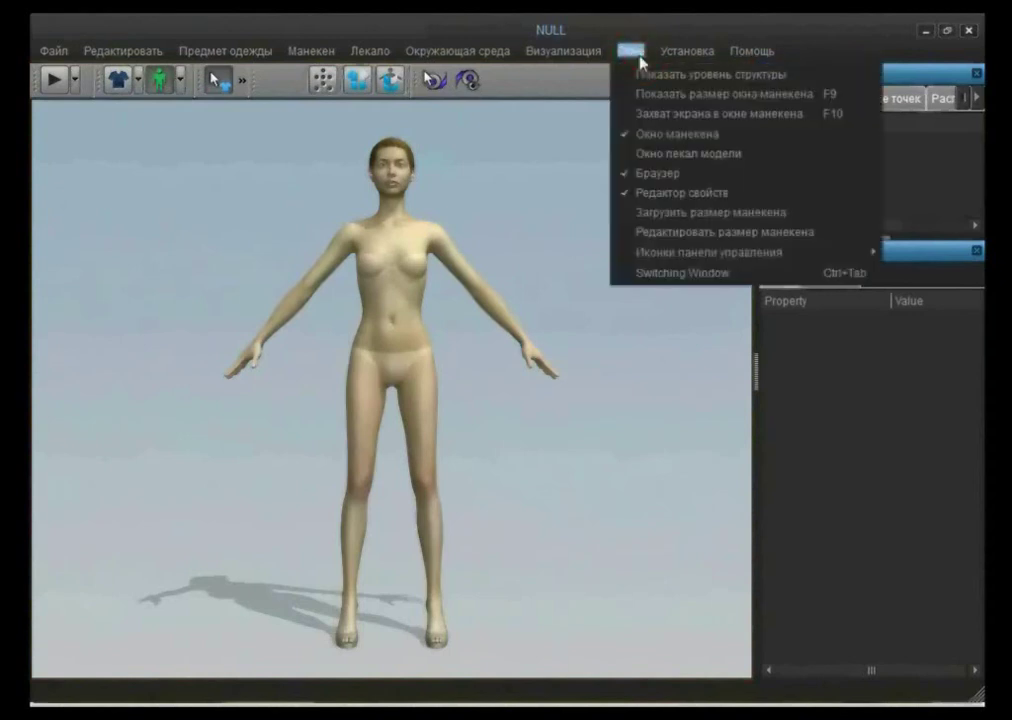
click(686, 155)
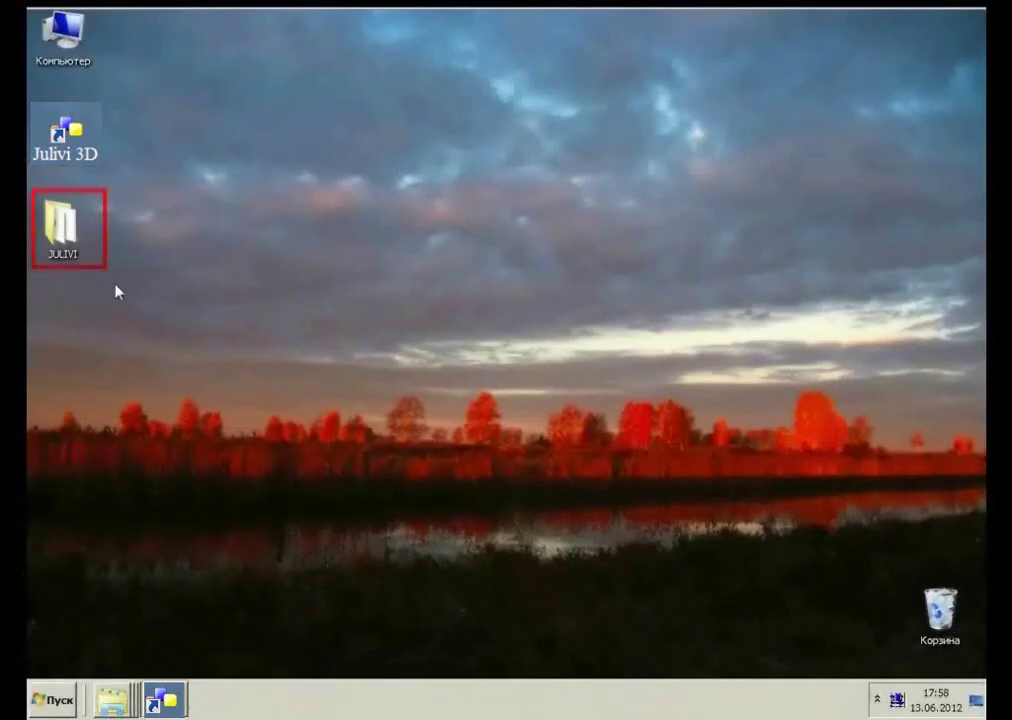
Switch to АРМ Конструктора through the JULIVI folder and send the patterns of 3D-Пальто женское М2 to 3D with Start 3D.
double_click(75, 238)
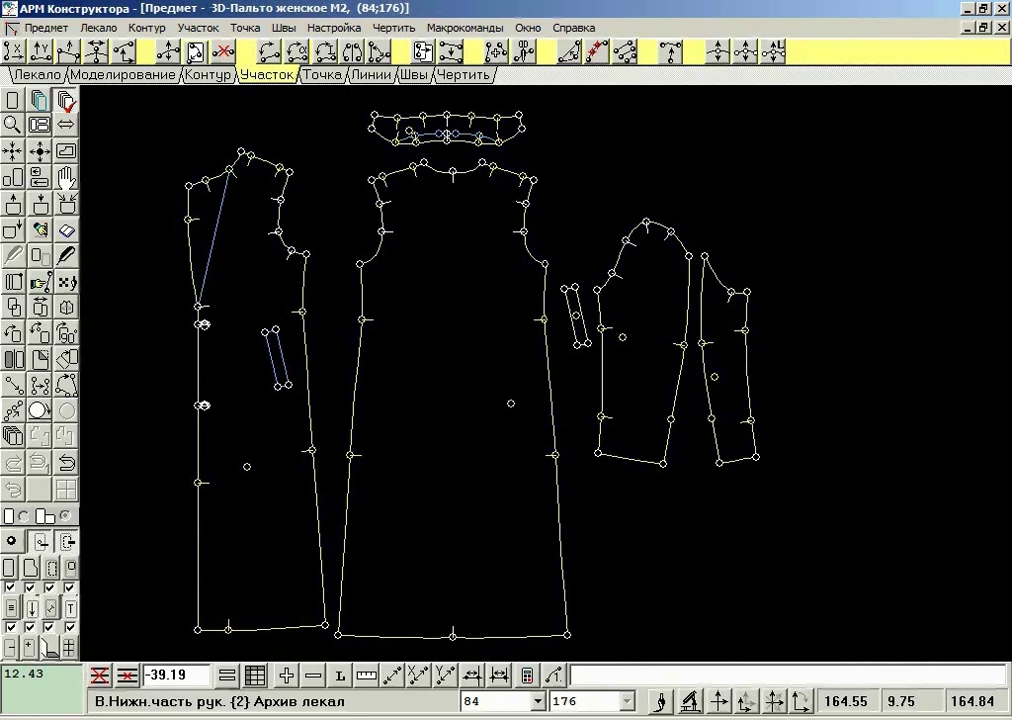
click(140, 76)
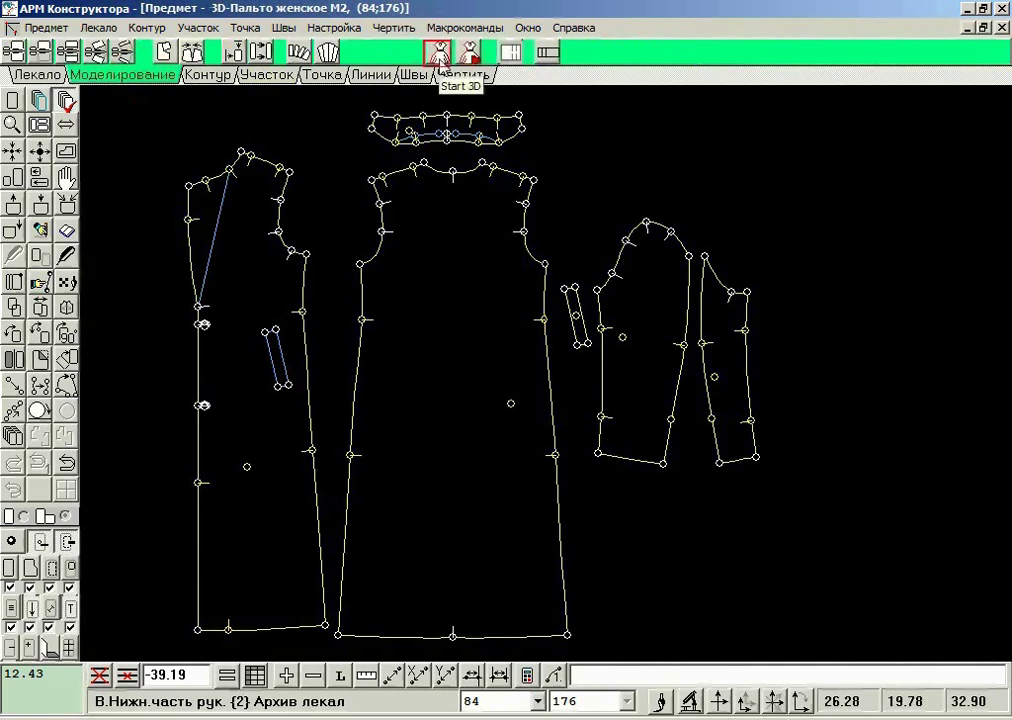
click(437, 55)
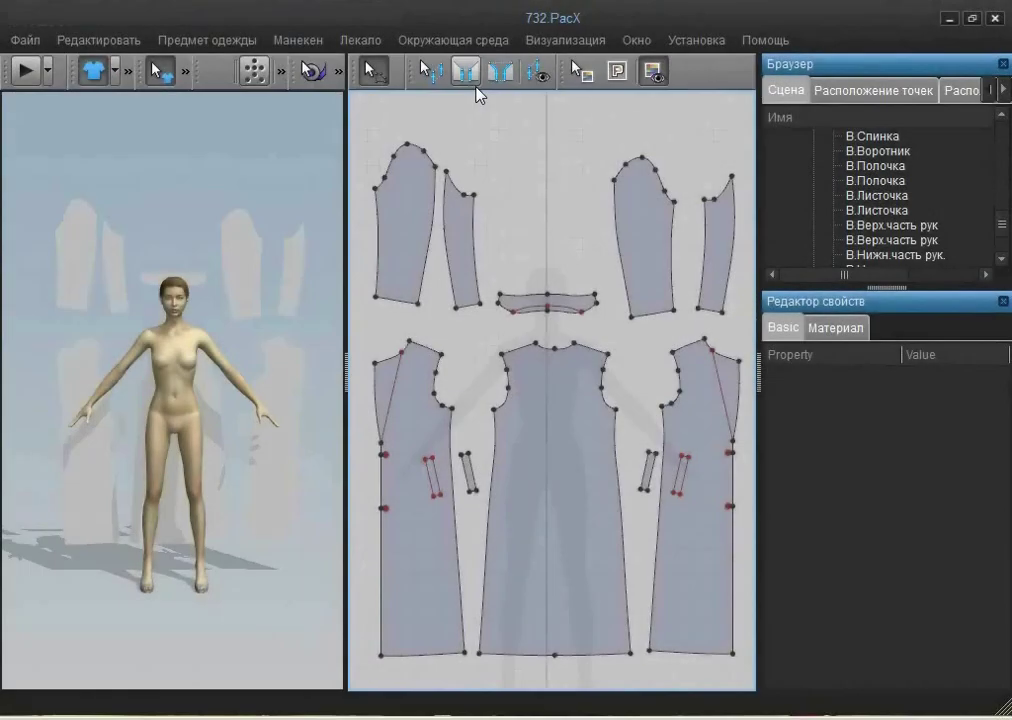
Sew both side seams of the coat with segment sewing, joining the back's side edges to the two front panels.
click(472, 78)
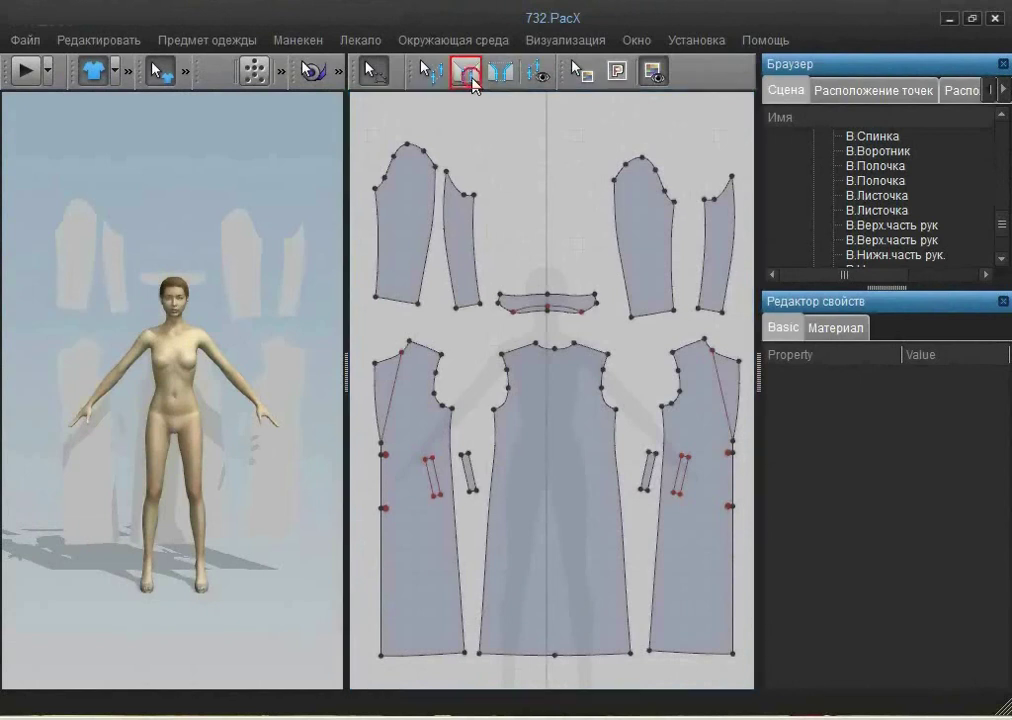
click(614, 438)
click(657, 440)
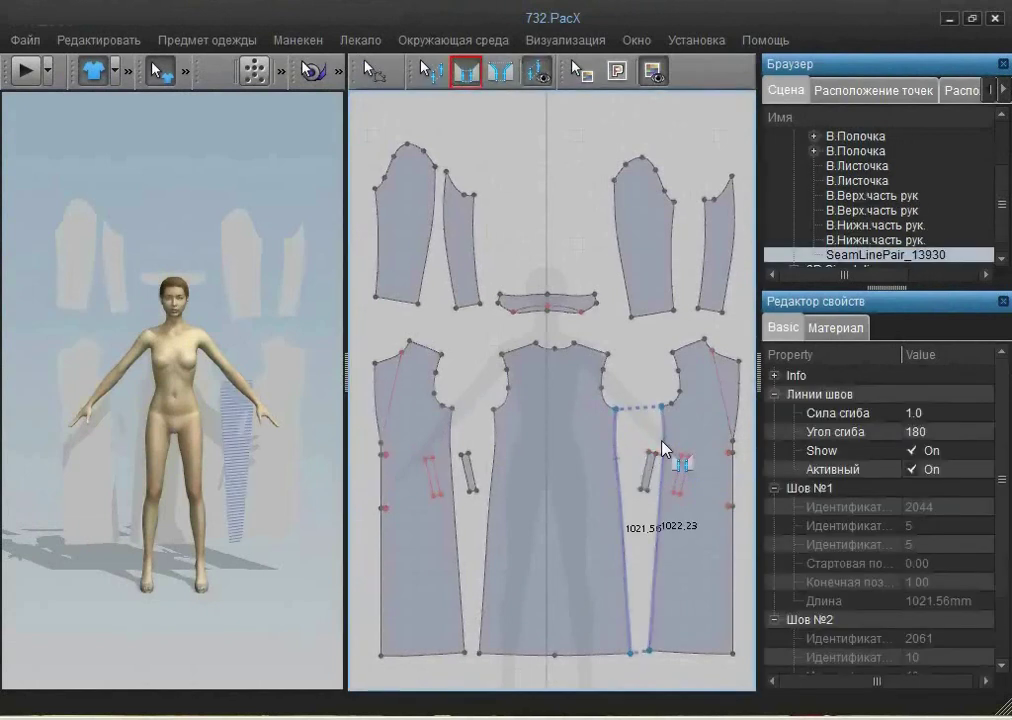
click(495, 443)
click(454, 443)
Sew both shoulder seams, joining each front panel's shoulder edge to the matching shoulder edge of the back.
click(420, 346)
click(531, 349)
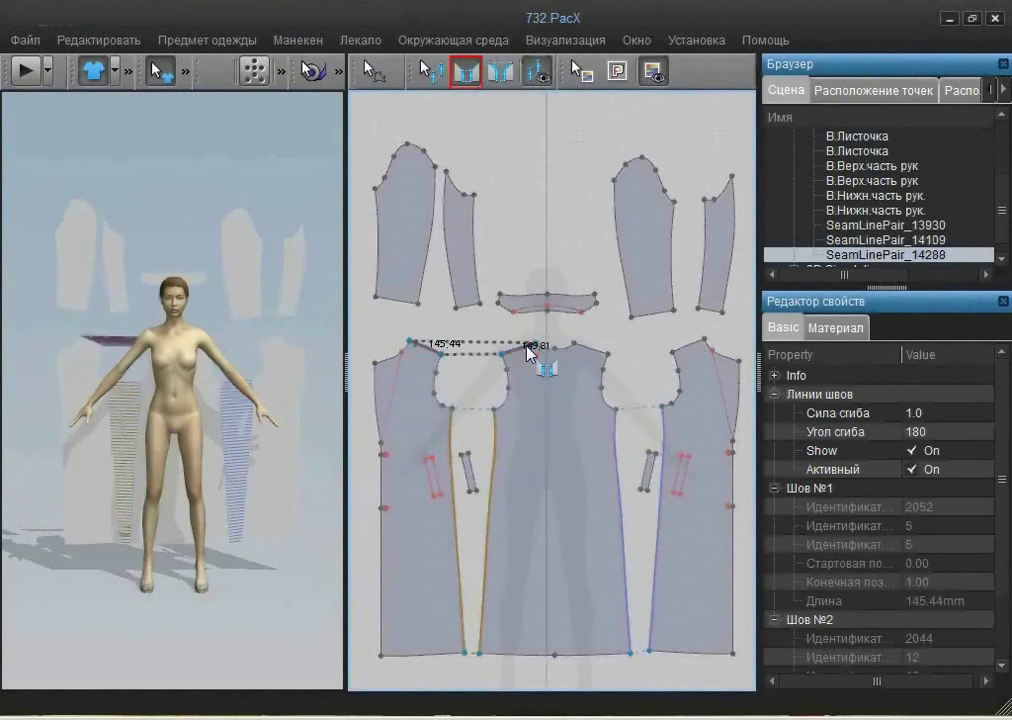
click(700, 344)
click(581, 344)
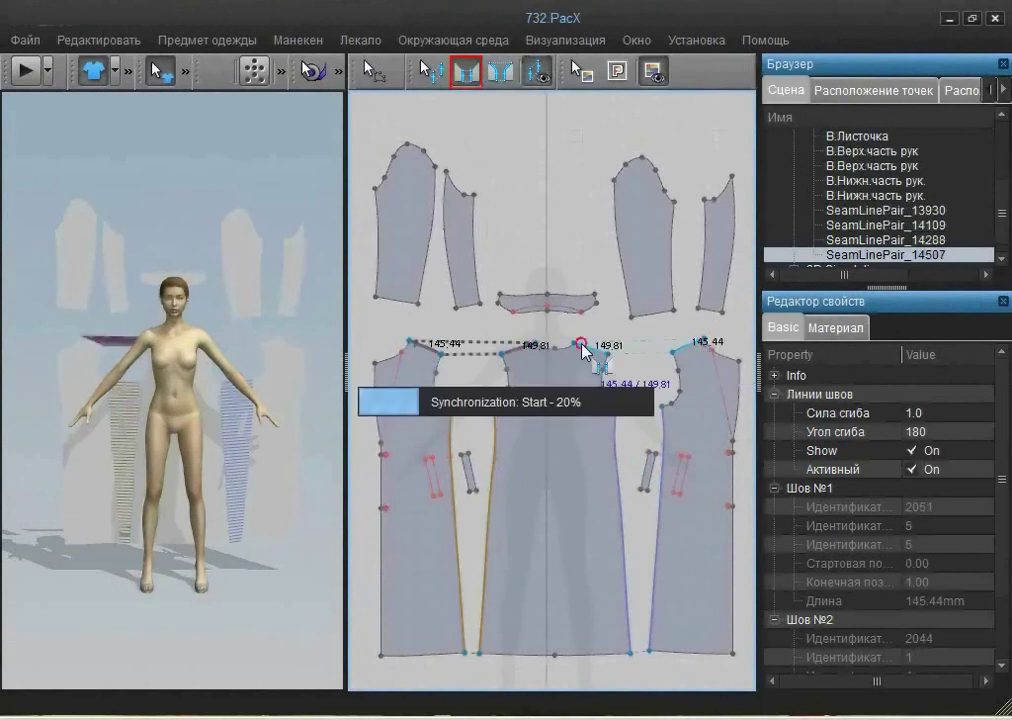
Sew the two lengthwise seams between the upper and lower parts of the sleeve on the right of the pattern layout.
click(616, 226)
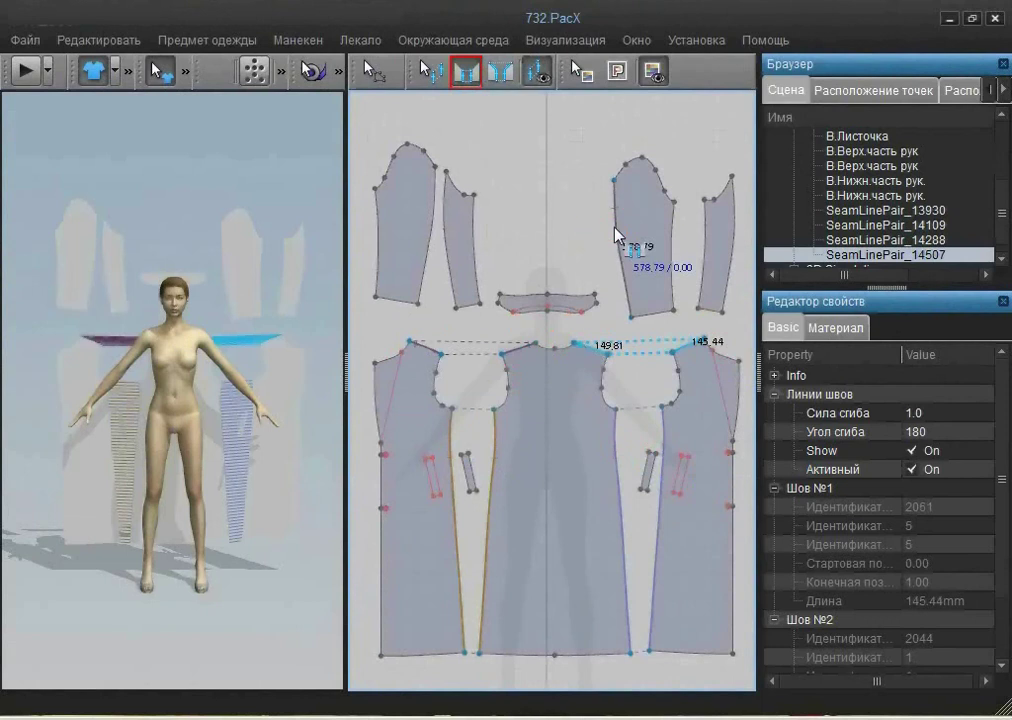
click(735, 226)
click(672, 238)
click(706, 235)
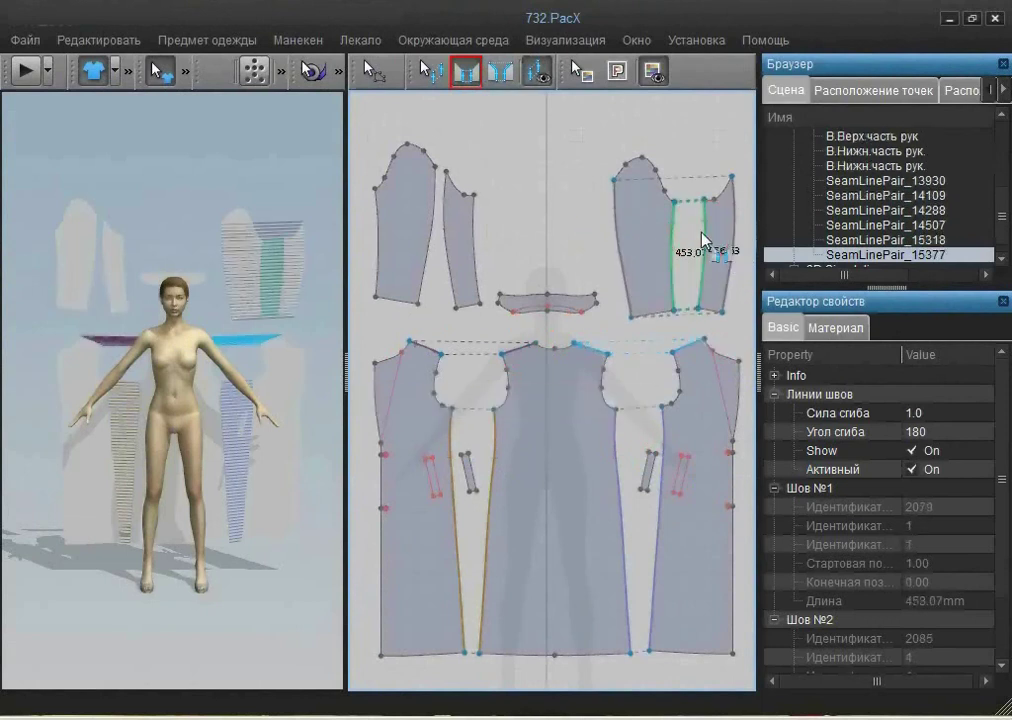
Sew the two lengthwise seams between the upper and lower parts of the sleeve on the left of the pattern layout.
click(377, 228)
click(470, 219)
click(441, 232)
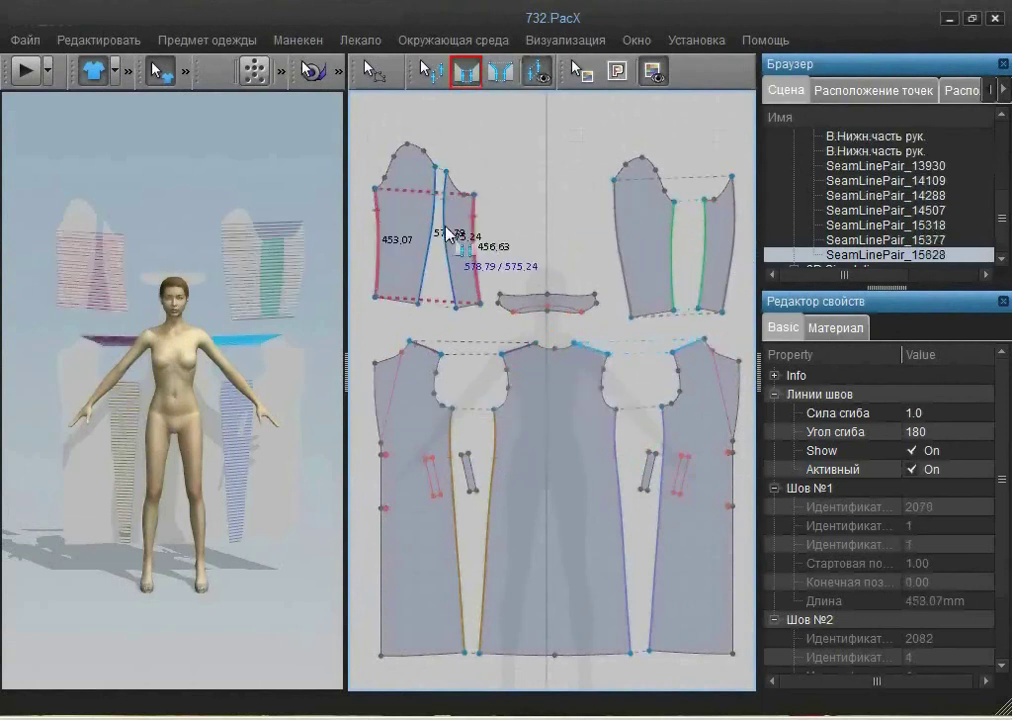
click(447, 233)
With free sewing, join the welt's two short edges and one long edge to the matching pocket outline on the neighbouring front panel.
scroll(447, 233, up, 3)
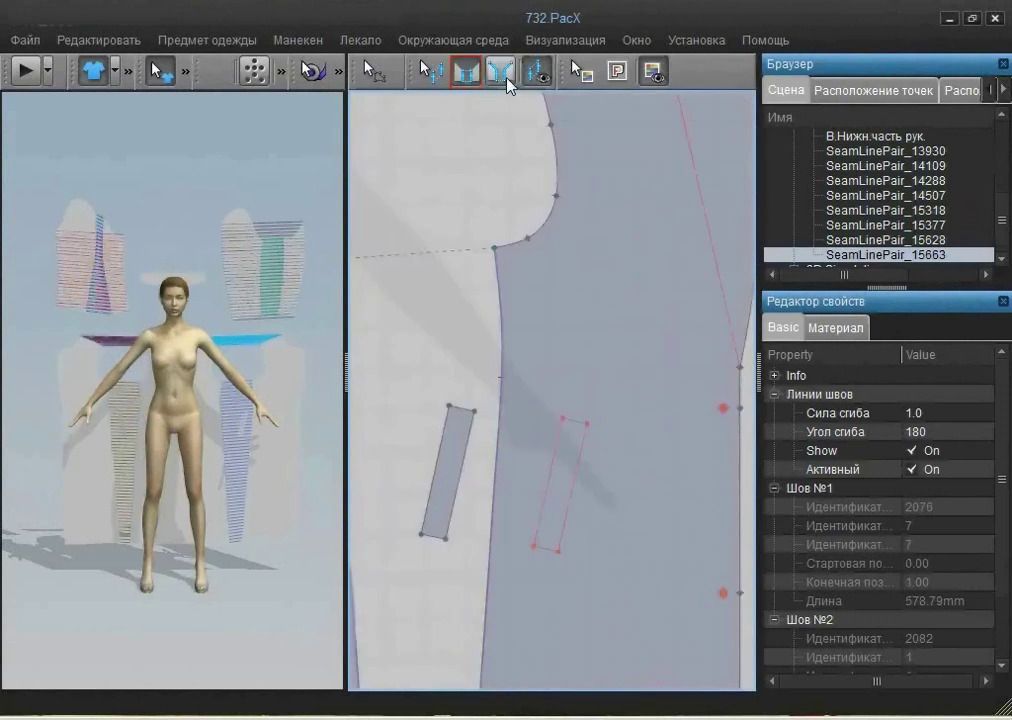
click(506, 78)
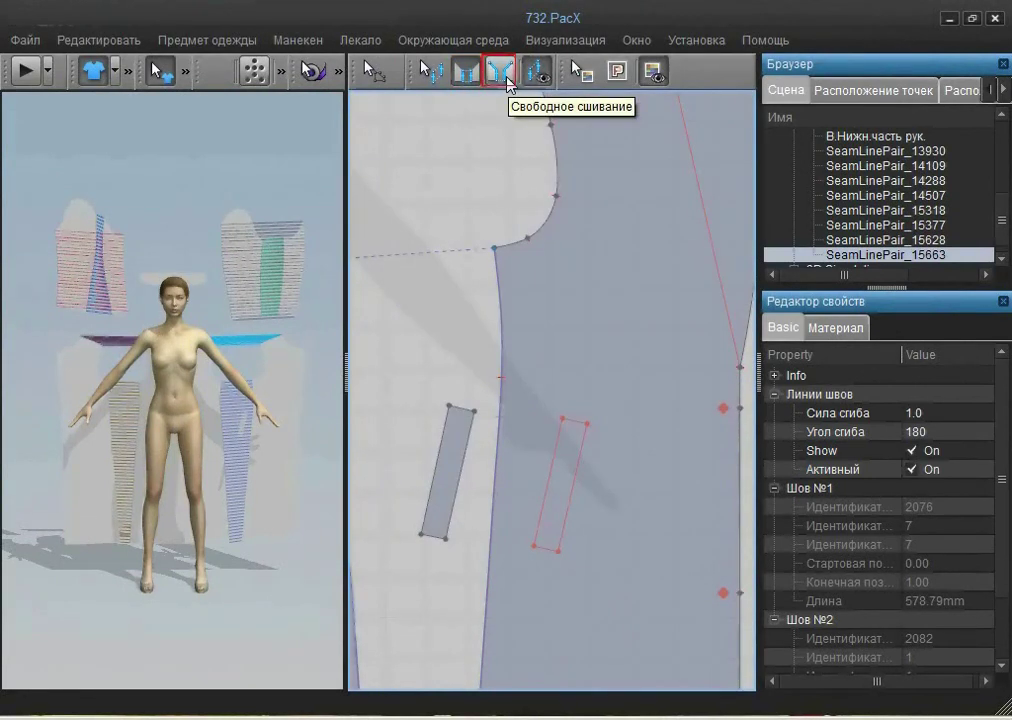
click(563, 418)
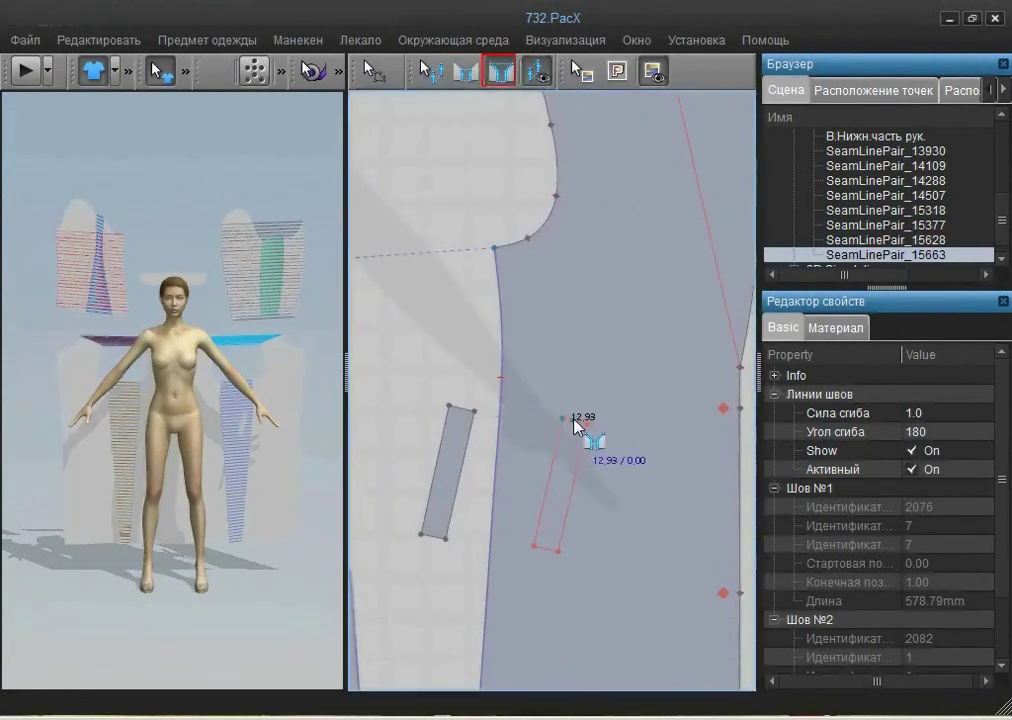
click(535, 549)
click(449, 406)
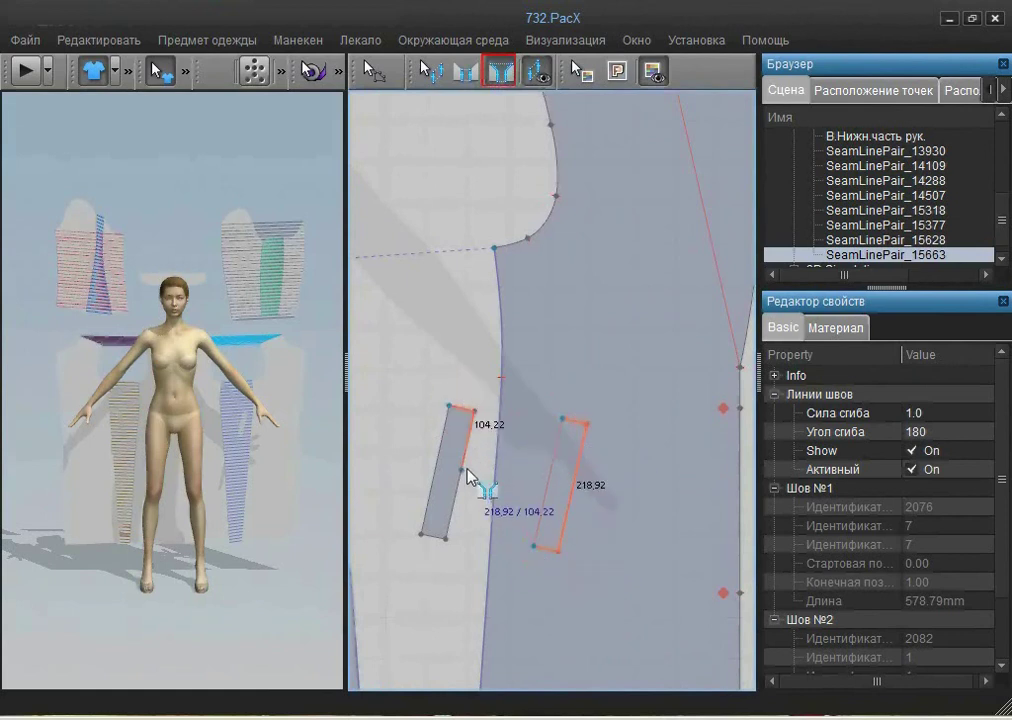
click(421, 535)
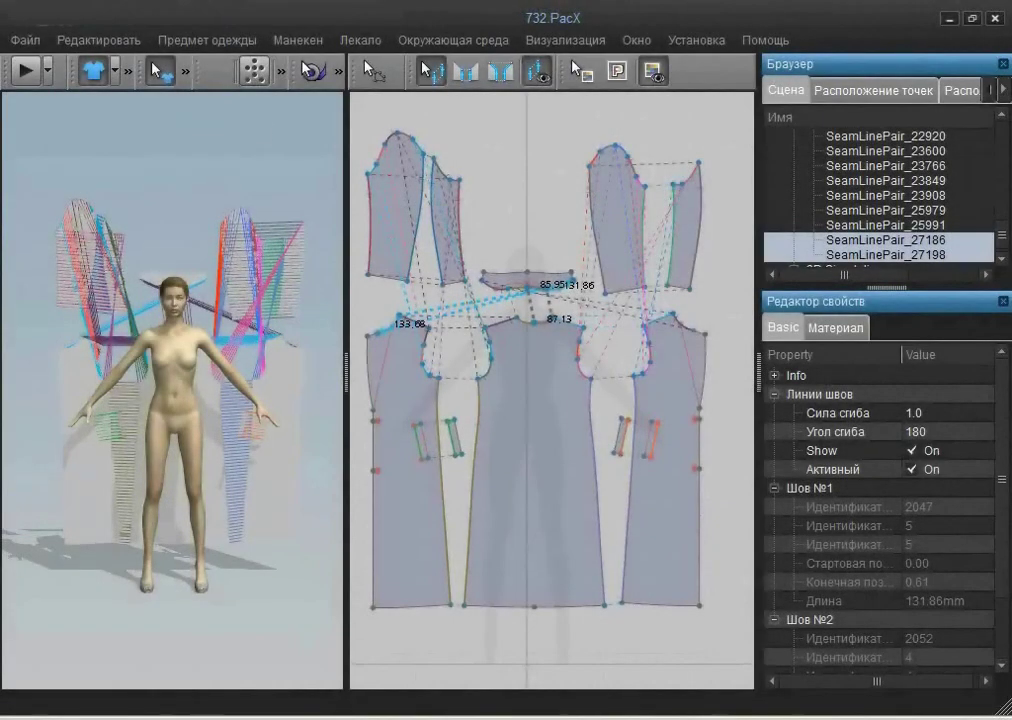
Display the arrangement points and place the first front panel (В.Полочка) on the left front of the mannequin's body.
click(257, 80)
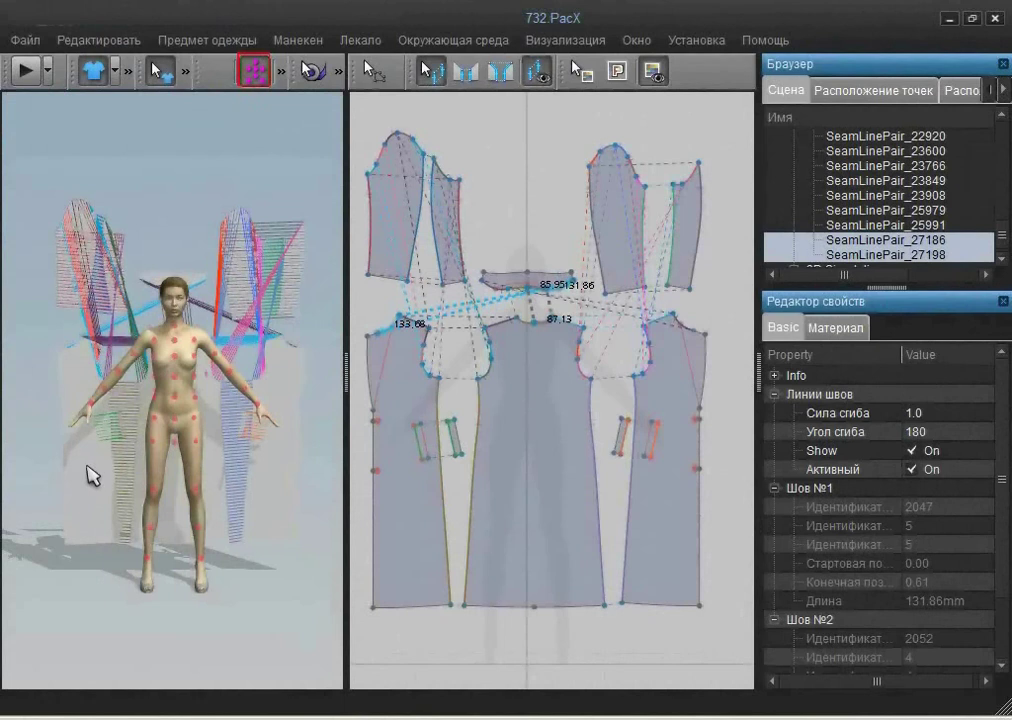
click(90, 476)
click(198, 406)
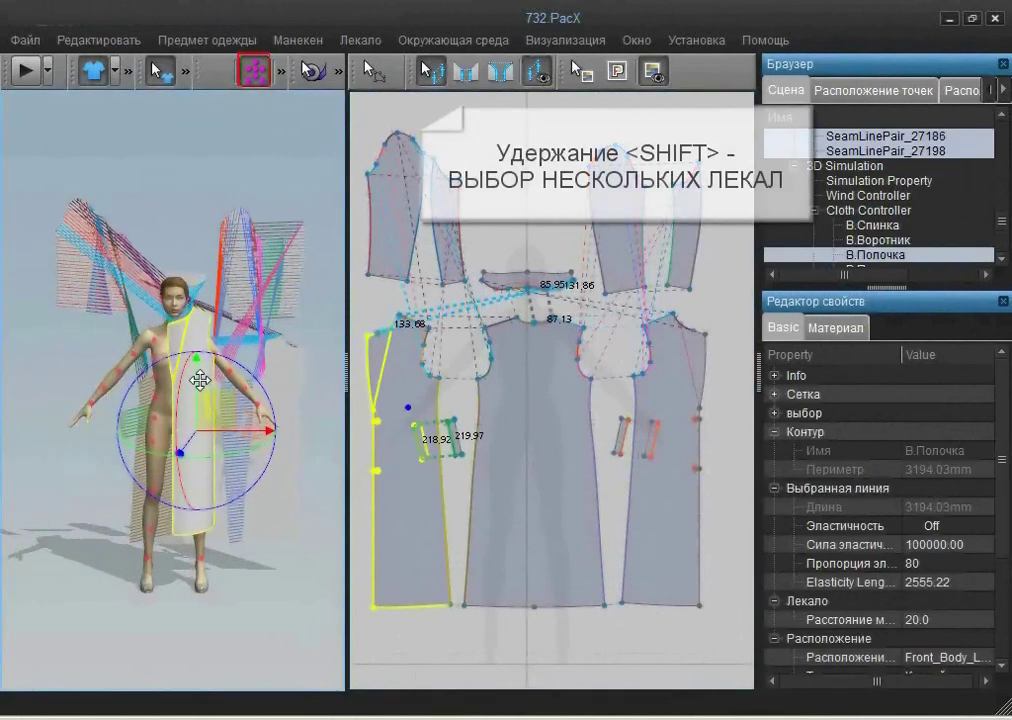
Place the other front panel together with its welt on the mannequin's right front, and shift them forward in front of the first panel.
click(664, 512)
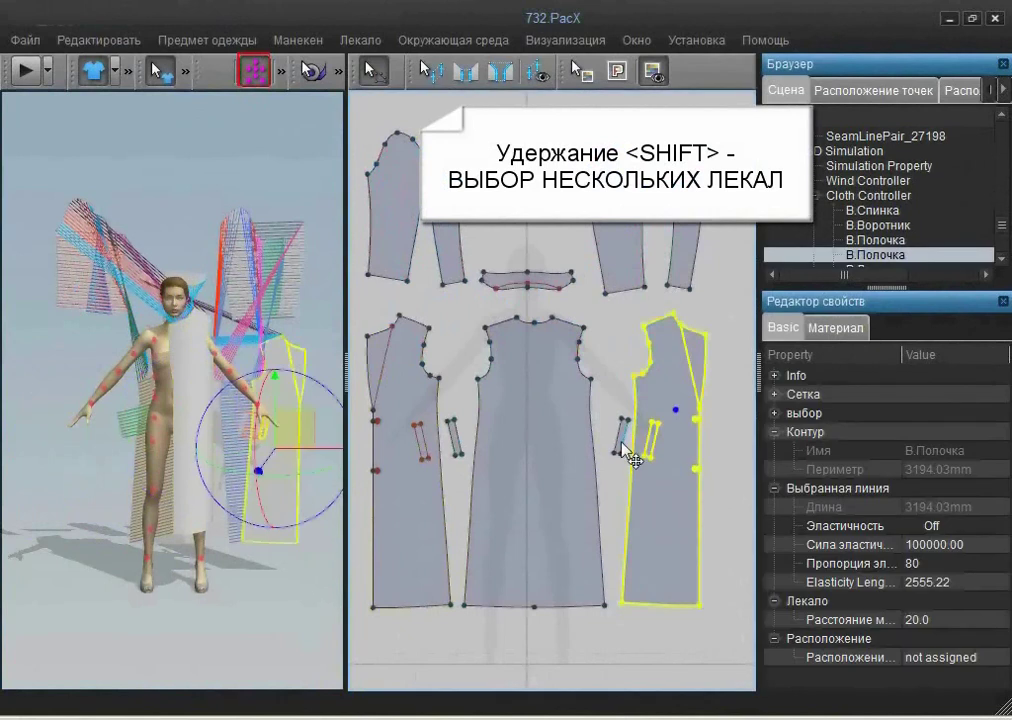
shift+click(622, 442)
click(151, 413)
drag(155, 488, 106, 506)
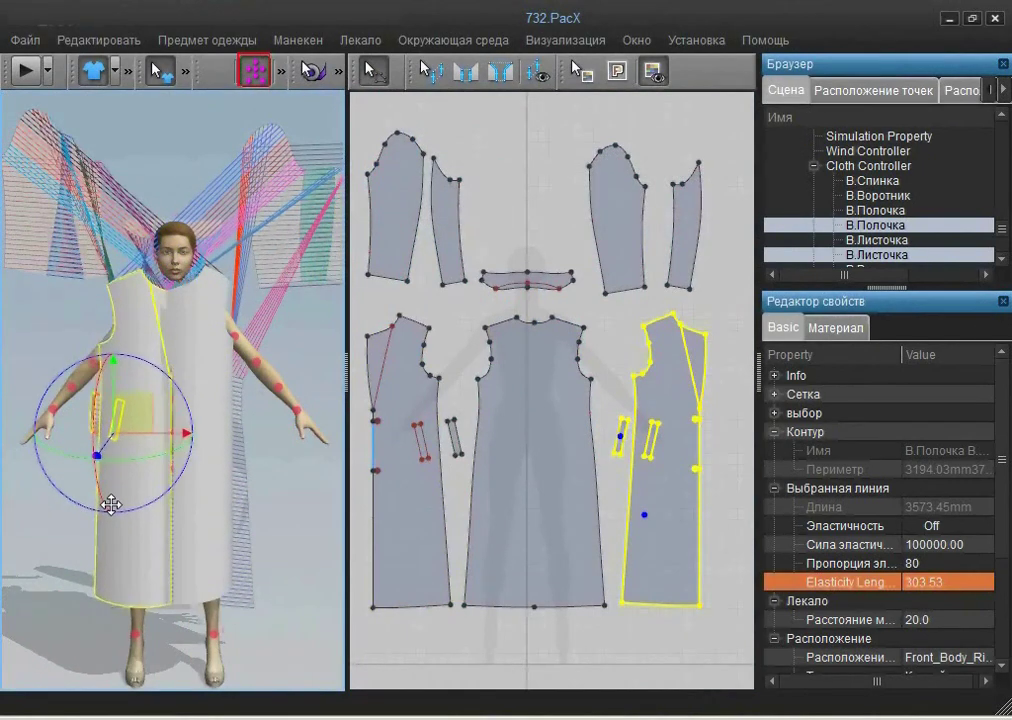
right_drag(151, 515, 154, 422)
drag(163, 420, 128, 421)
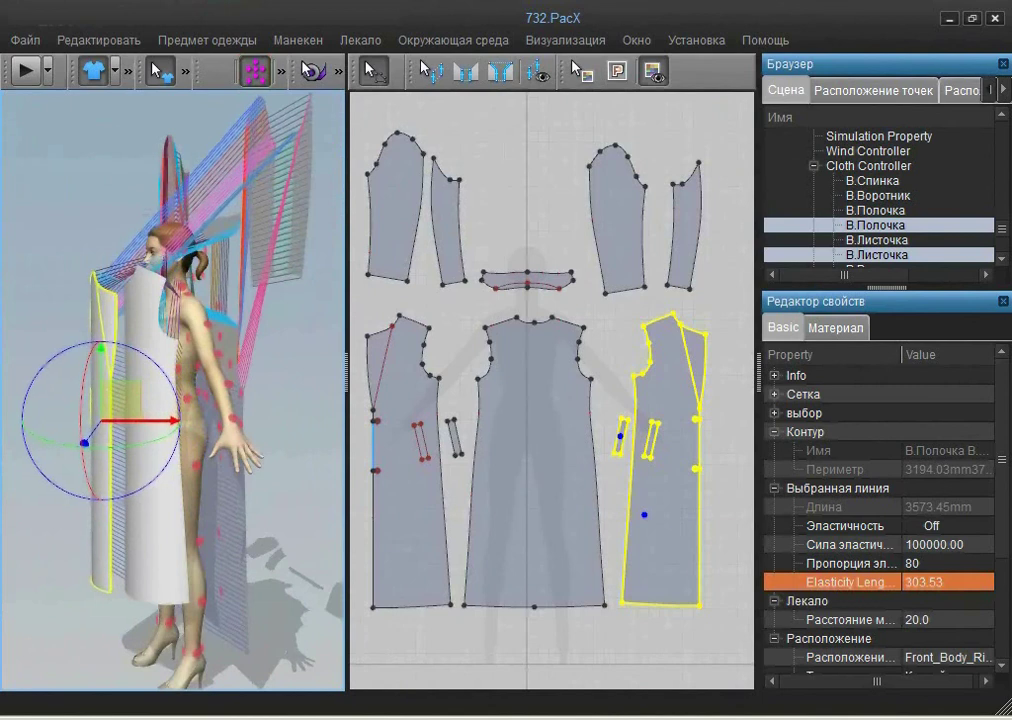
Place the back panel (В.Спинка) at the centre back of the mannequin and adjust its height to the body.
right_drag(128, 421, 28, 410)
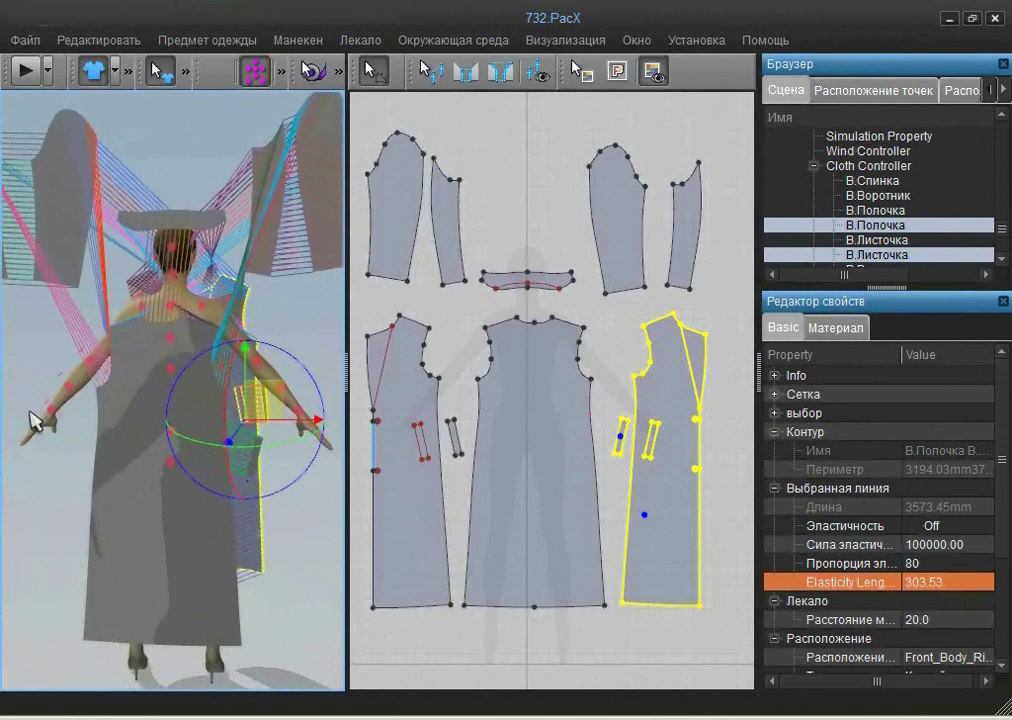
click(140, 402)
click(171, 345)
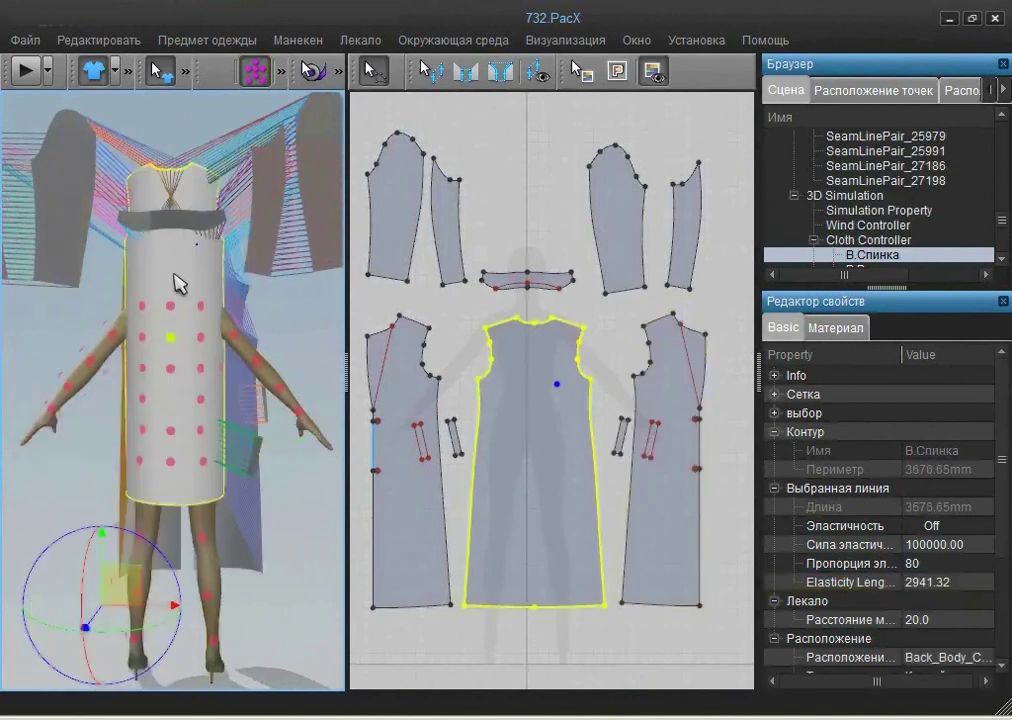
drag(176, 354, 176, 362)
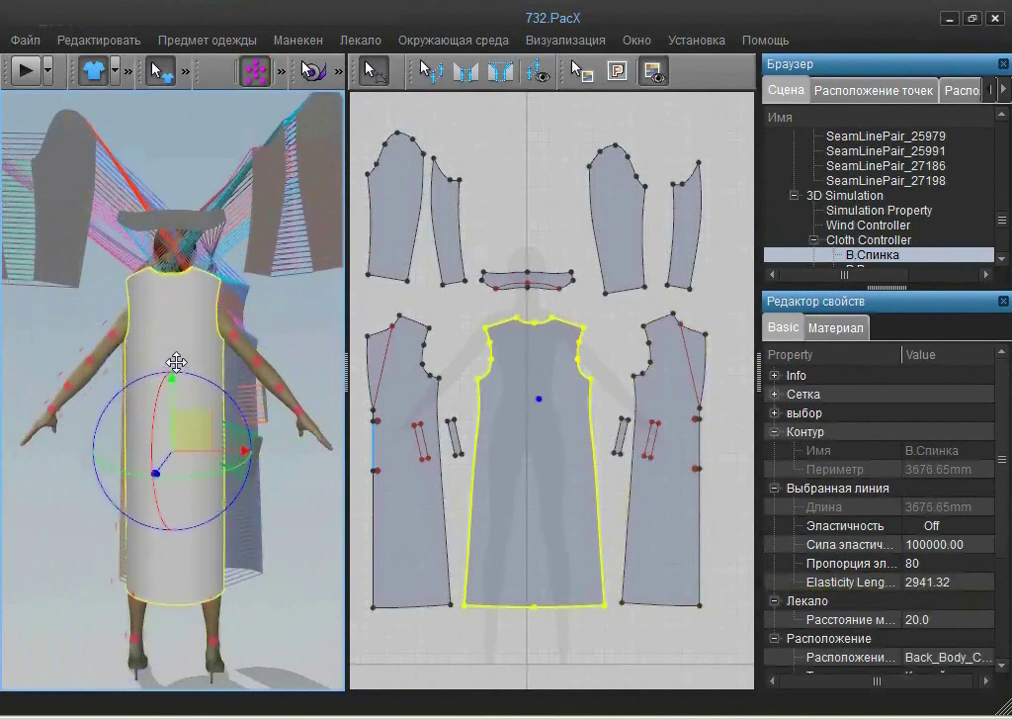
Arrange the upper sleeve part on the outer side of the mannequin's left arm and the lower sleeve part beneath the same arm.
click(407, 185)
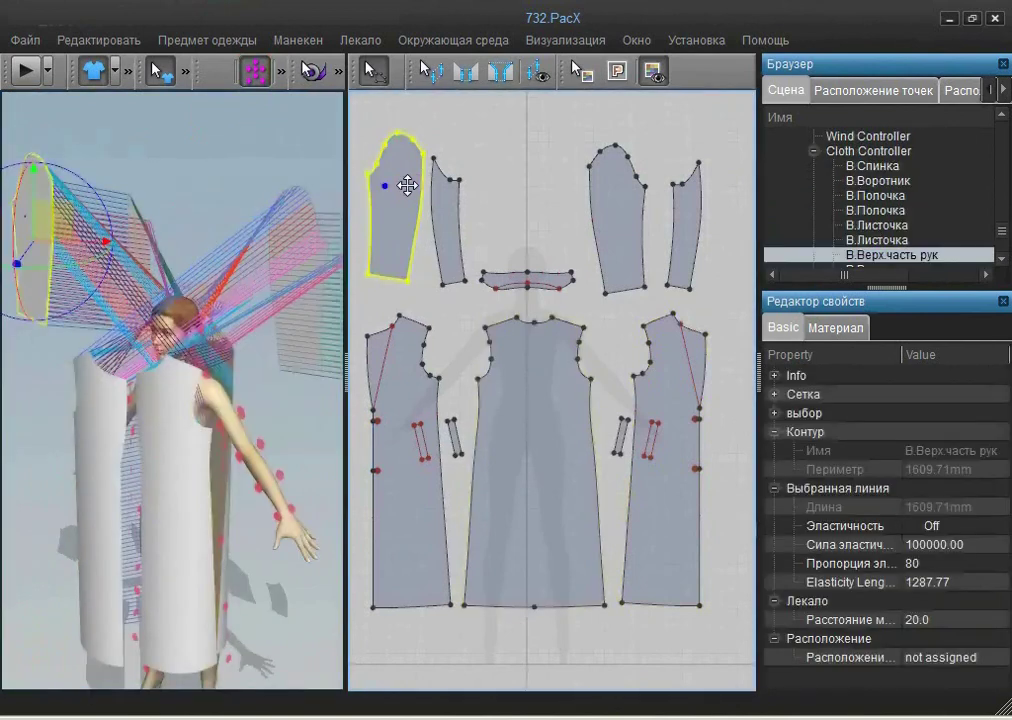
click(262, 447)
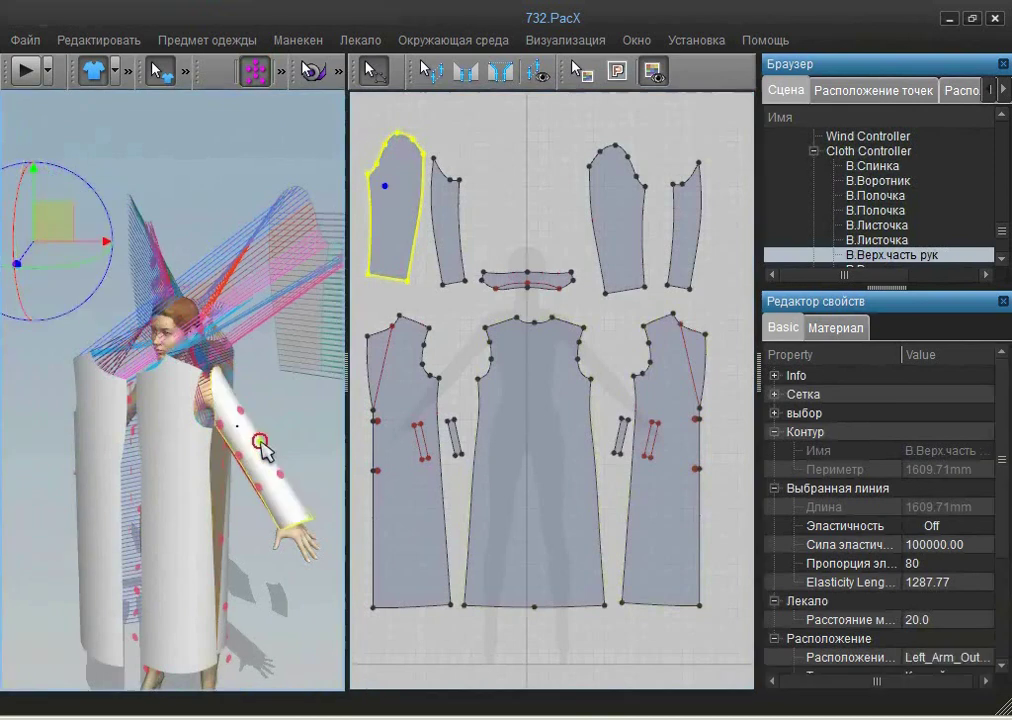
right_drag(294, 452, 280, 479)
click(441, 226)
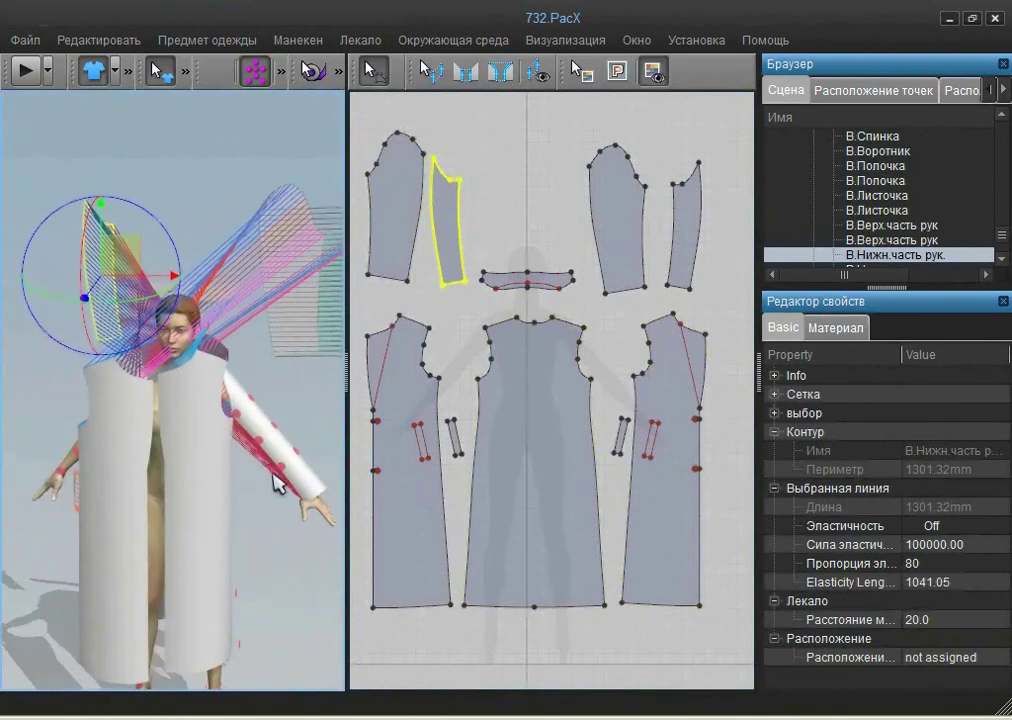
click(249, 452)
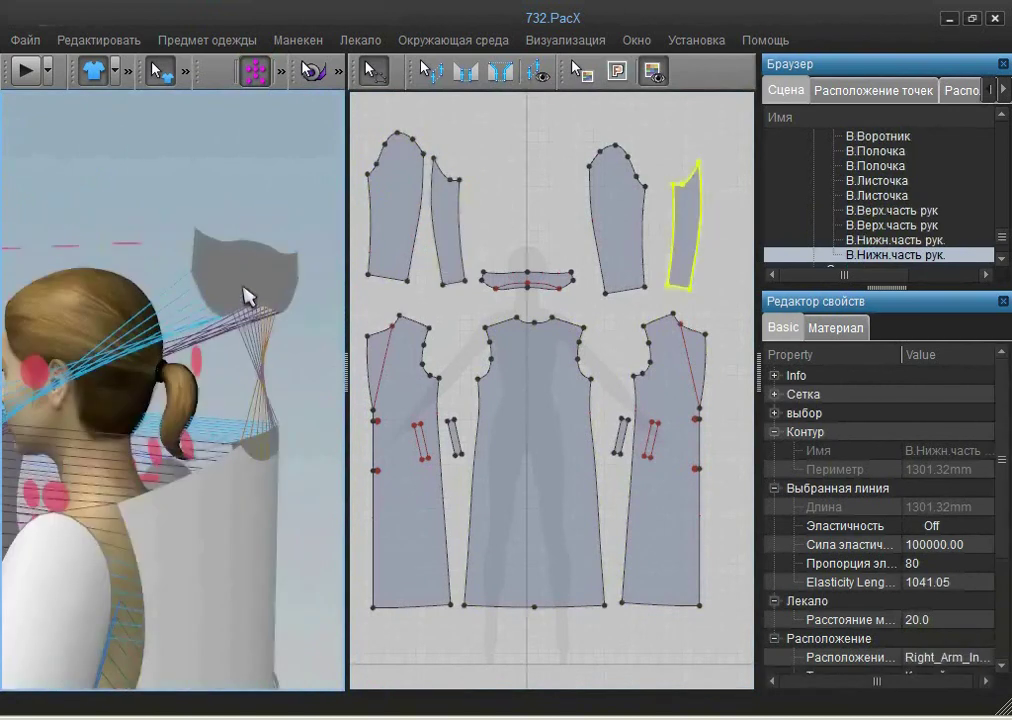
Place the collar (В.Воротник) around the mannequin's neck at the Neck_Back arrangement point.
click(232, 312)
click(160, 455)
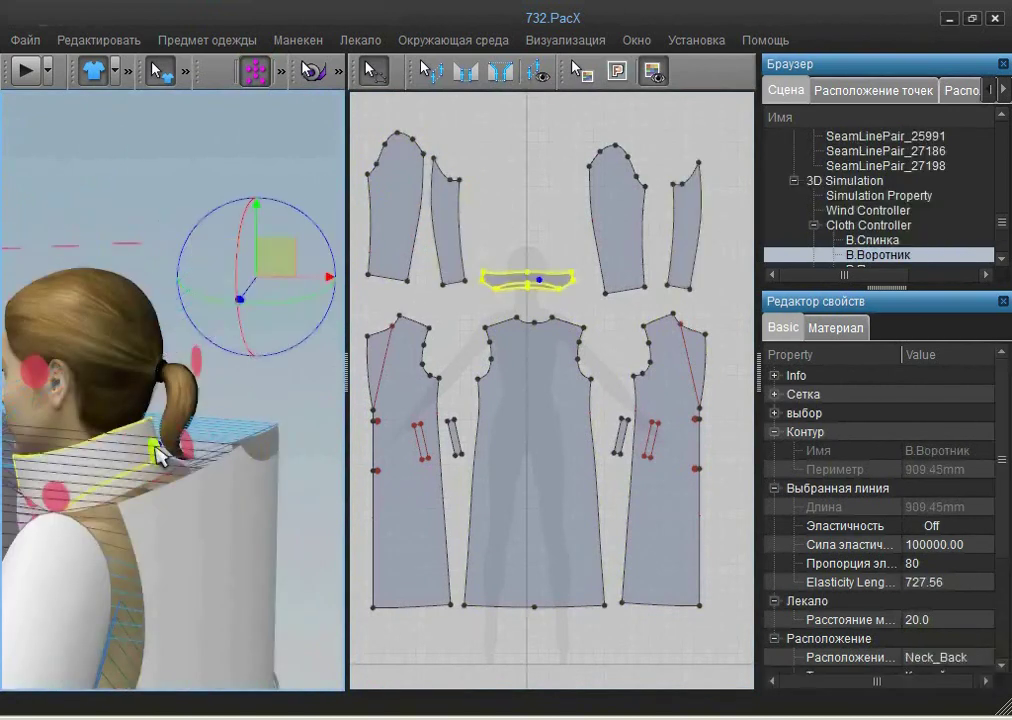
click(151, 445)
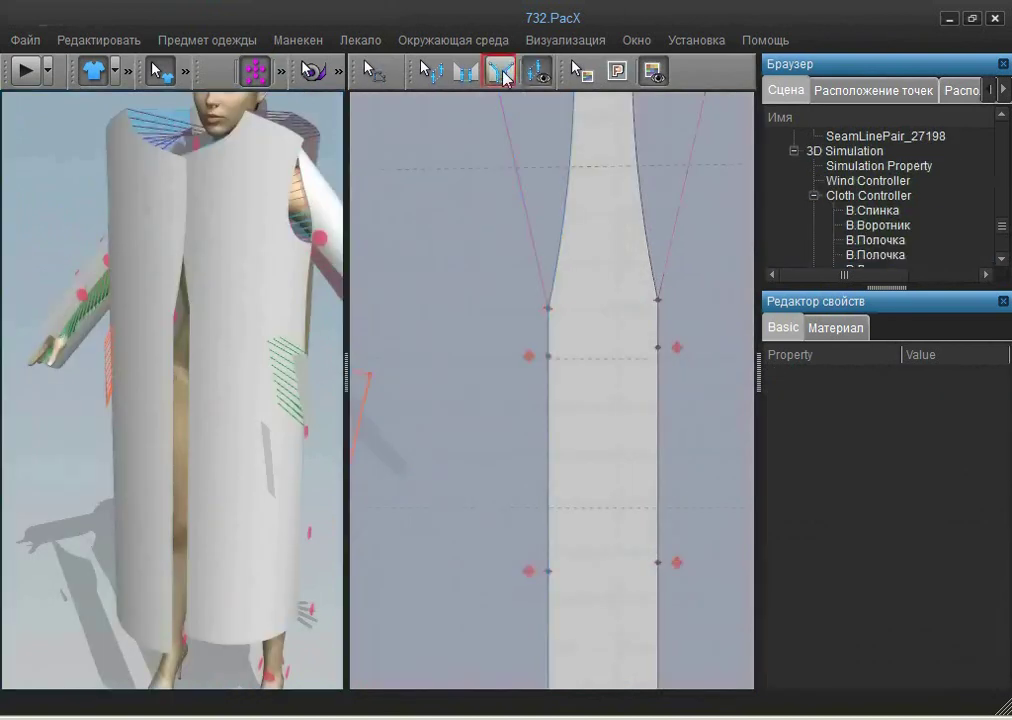
Sew the matching button marks of the two front panels together, joining the upper pair and the lower pair.
click(502, 72)
click(529, 356)
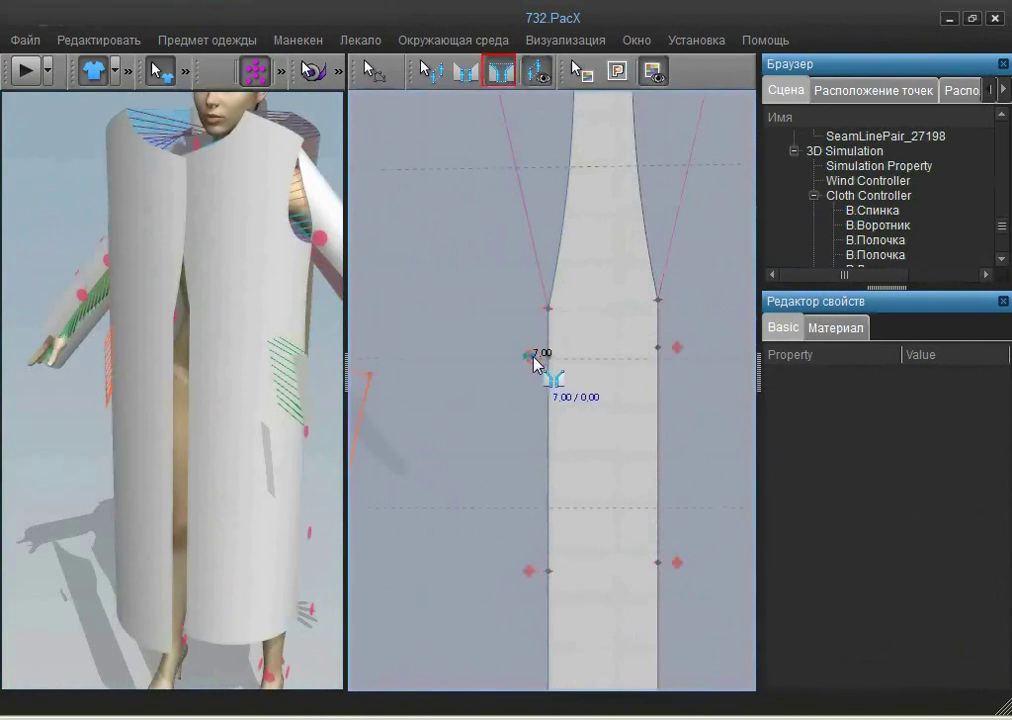
click(679, 349)
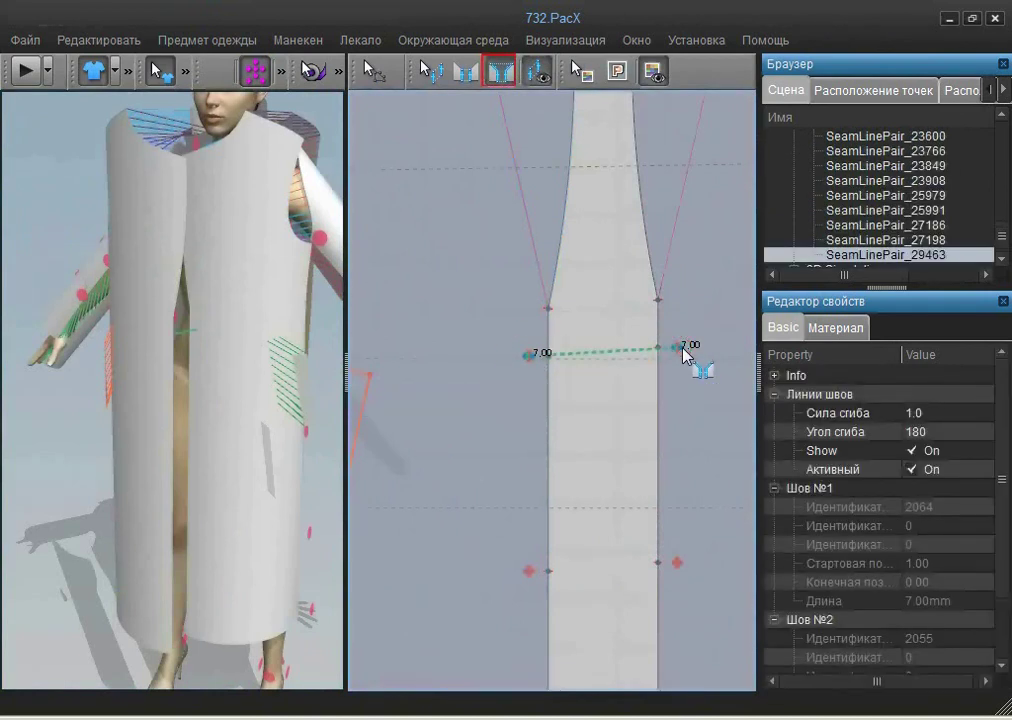
click(529, 571)
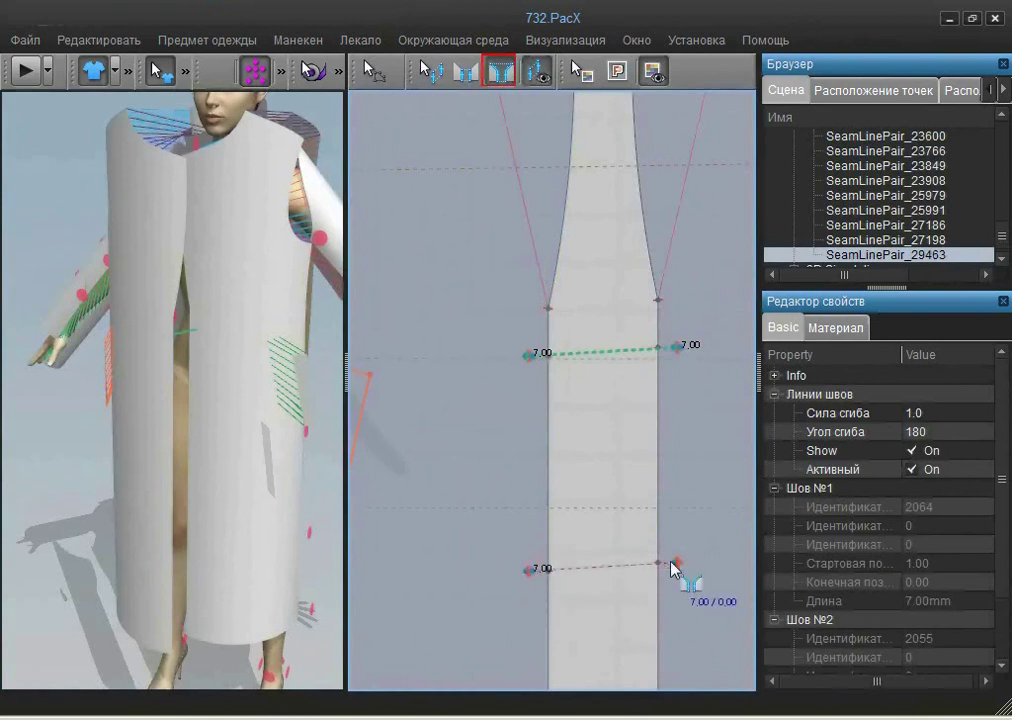
click(681, 564)
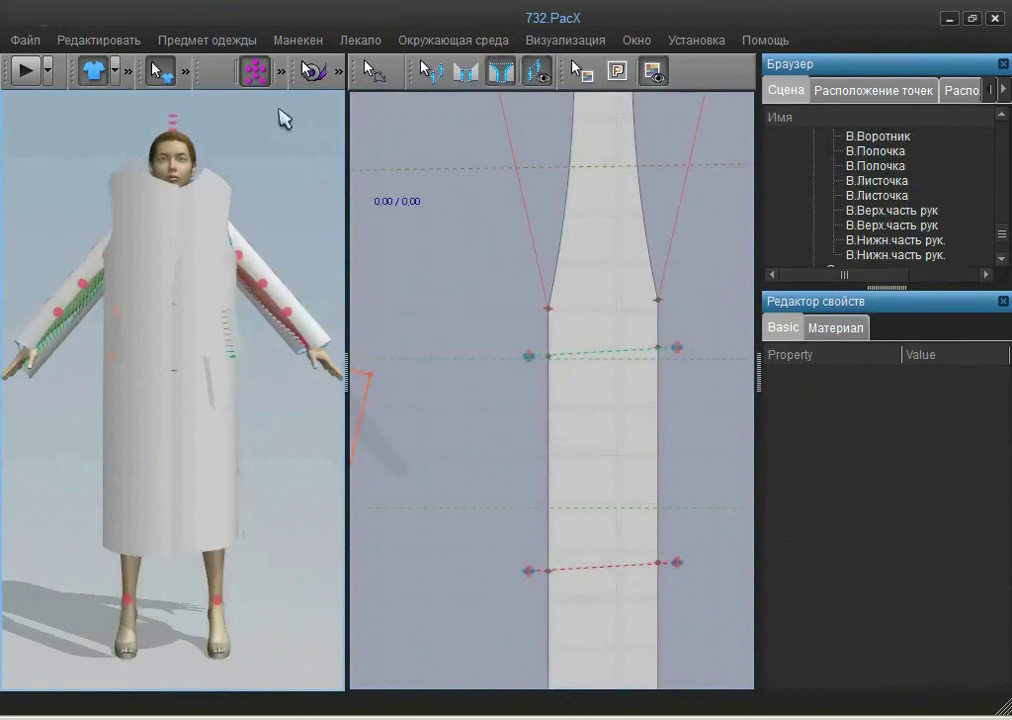
Hide the arrangement points, simulate the sewn coat on the mannequin and view the drape from behind.
click(265, 87)
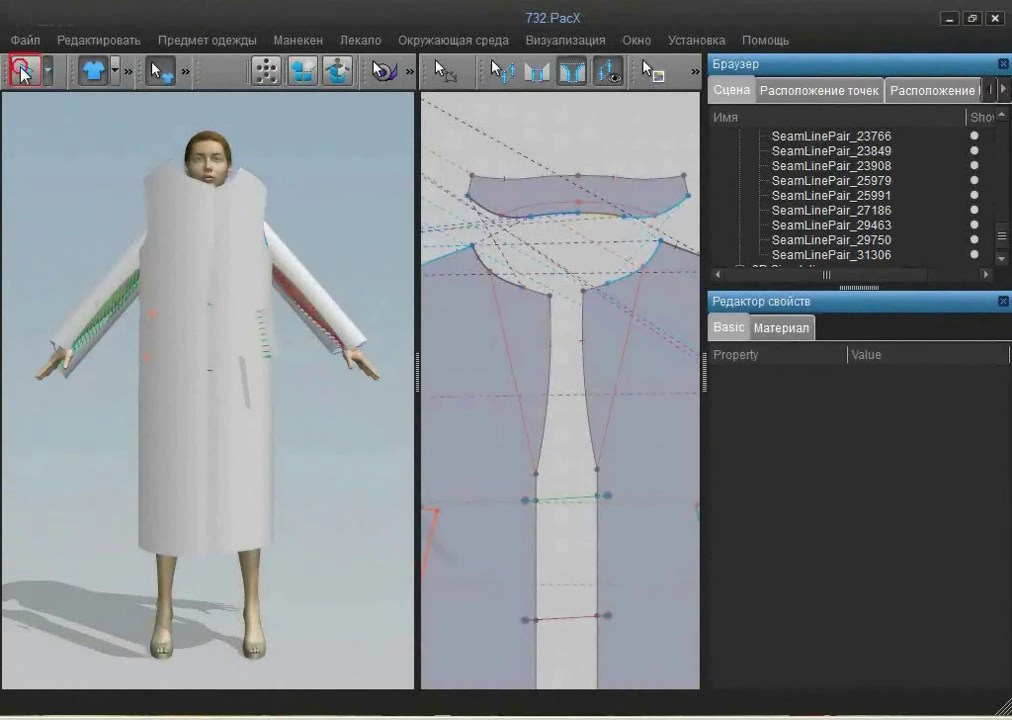
click(25, 71)
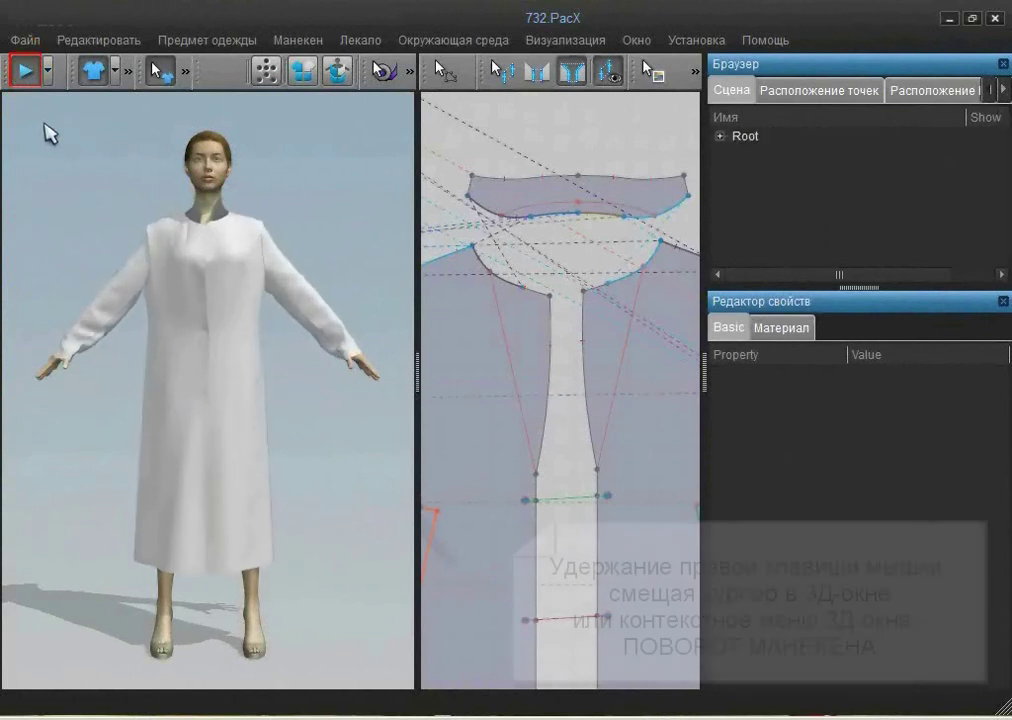
right_drag(286, 224, 117, 271)
click(271, 233)
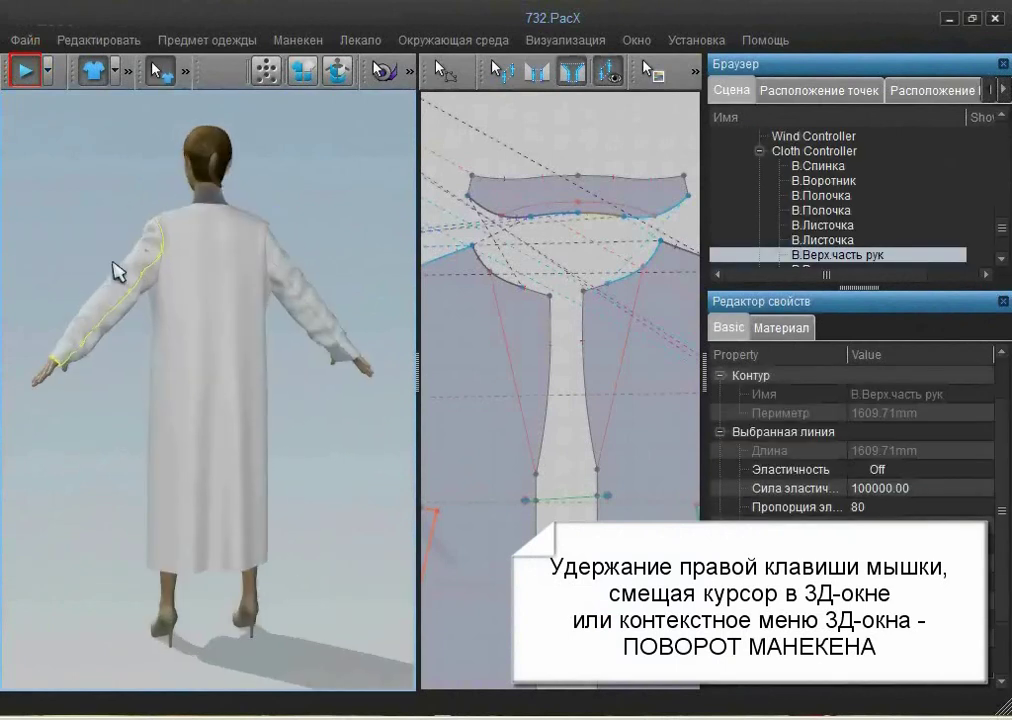
right_drag(267, 271, 2, 278)
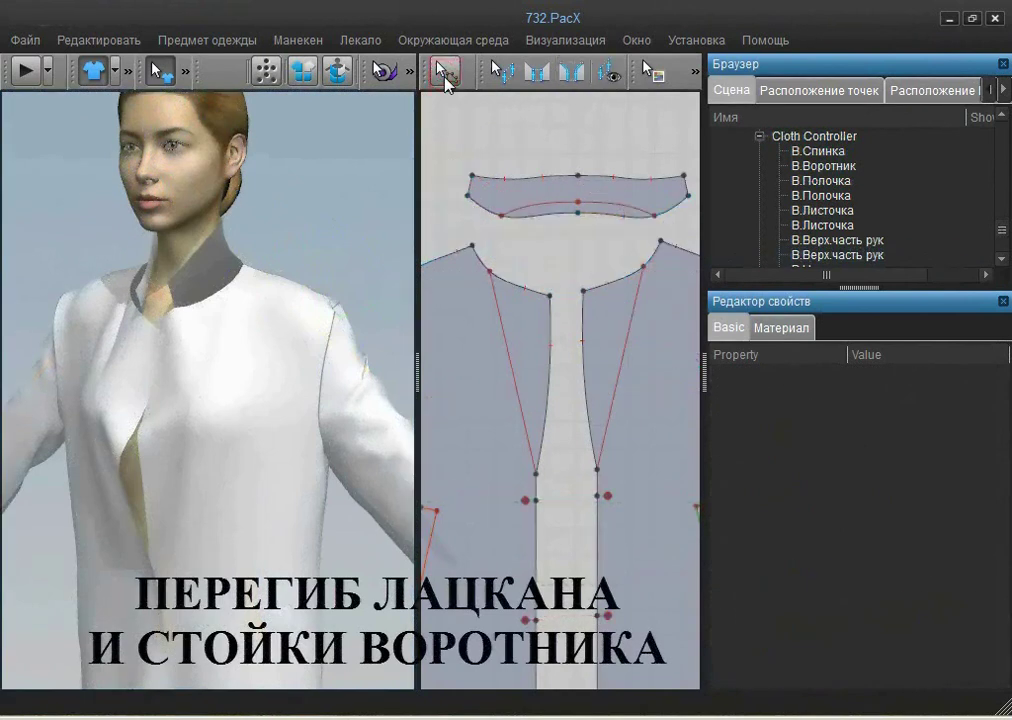
Set the fold angle (Угол сгиба) to 360 for both lapel fold lines and to 0 for the collar stand fold line.
click(445, 74)
click(515, 378)
shift+click(626, 372)
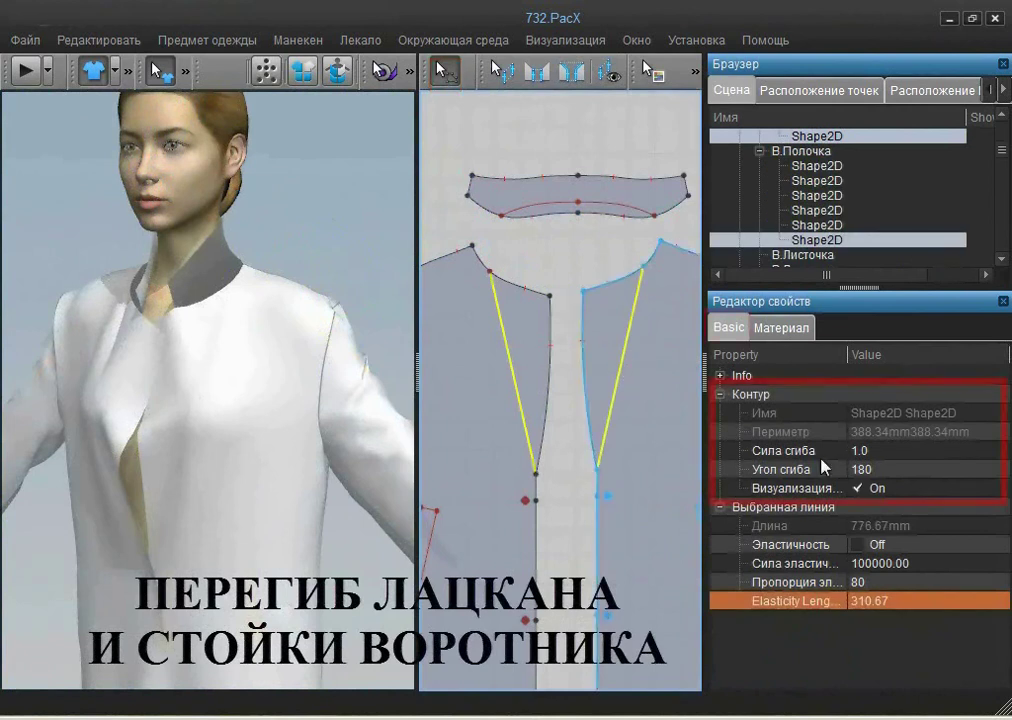
click(864, 469)
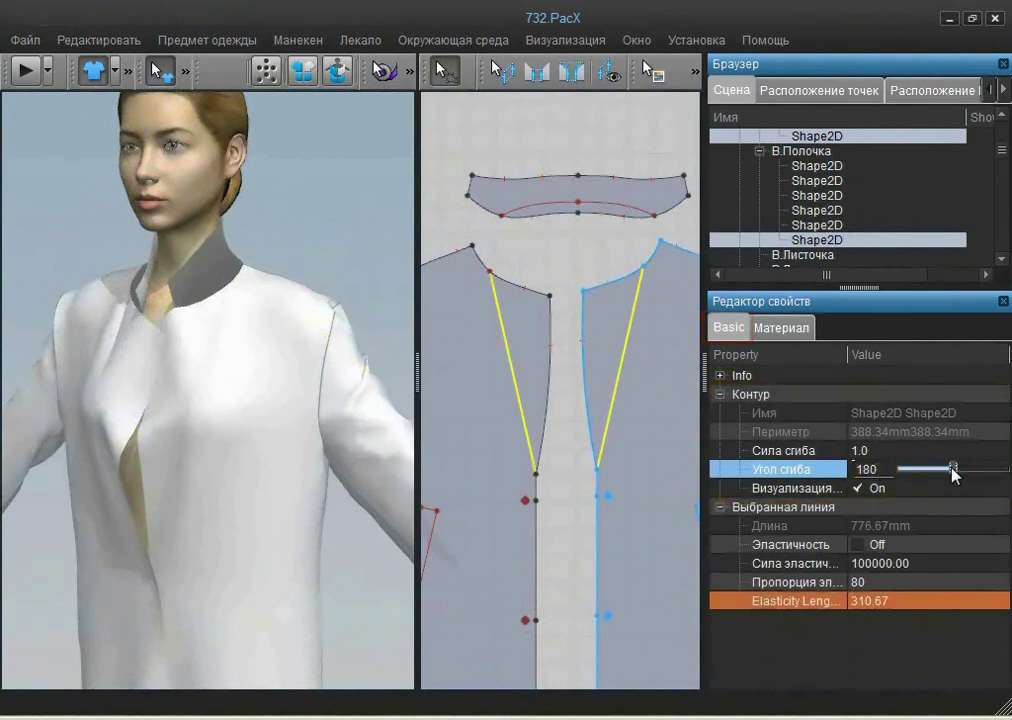
drag(952, 474, 1005, 474)
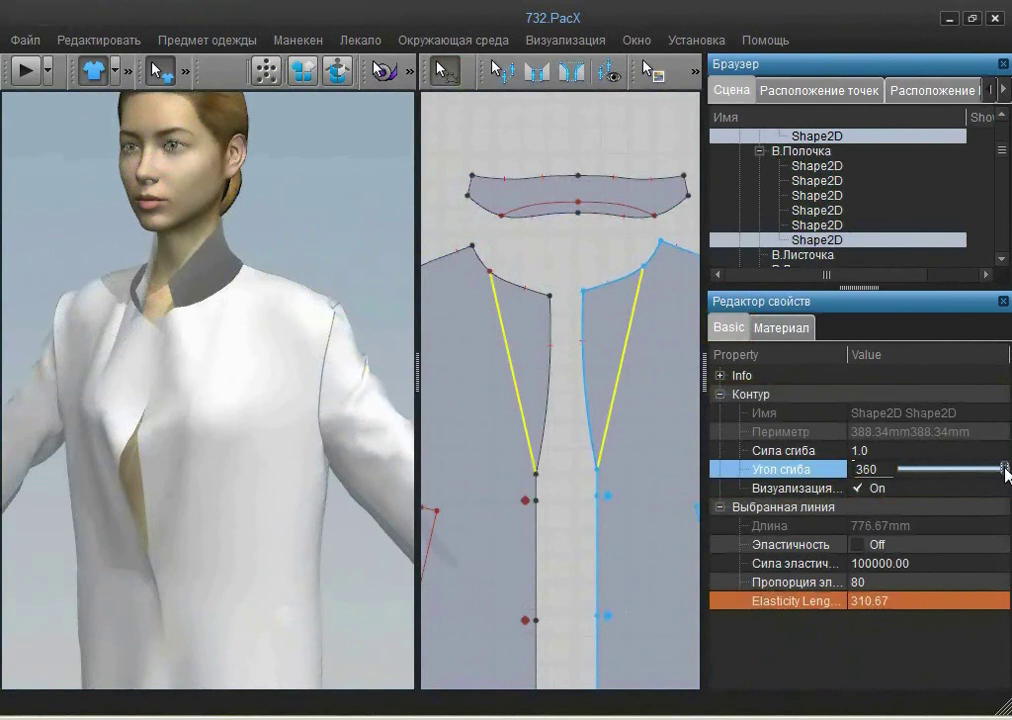
click(555, 207)
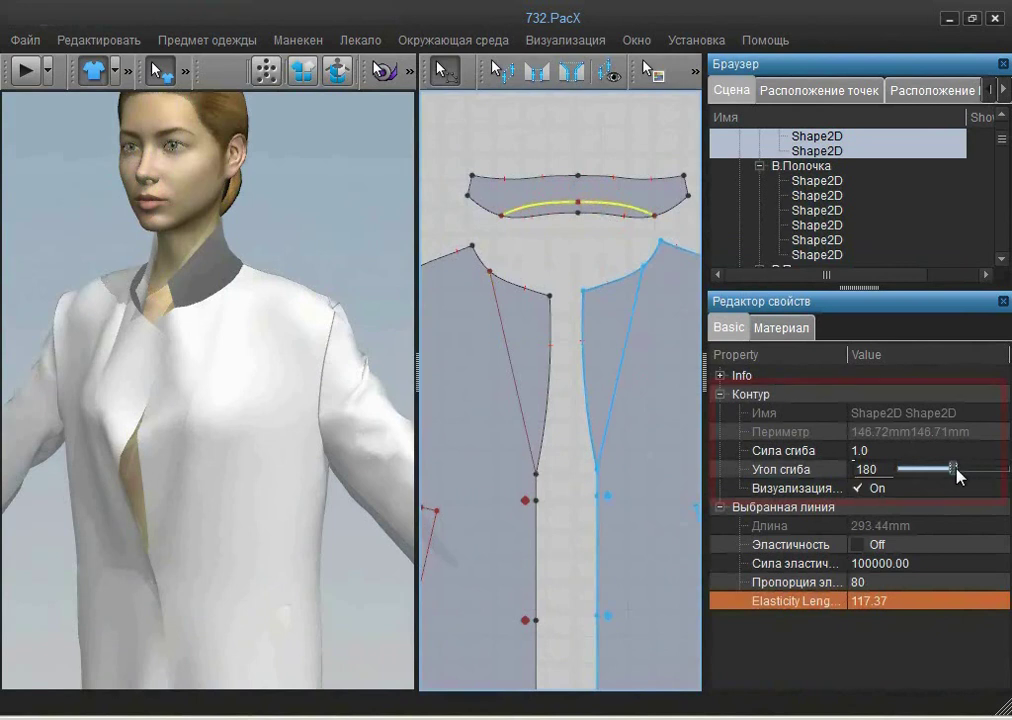
drag(957, 474, 905, 476)
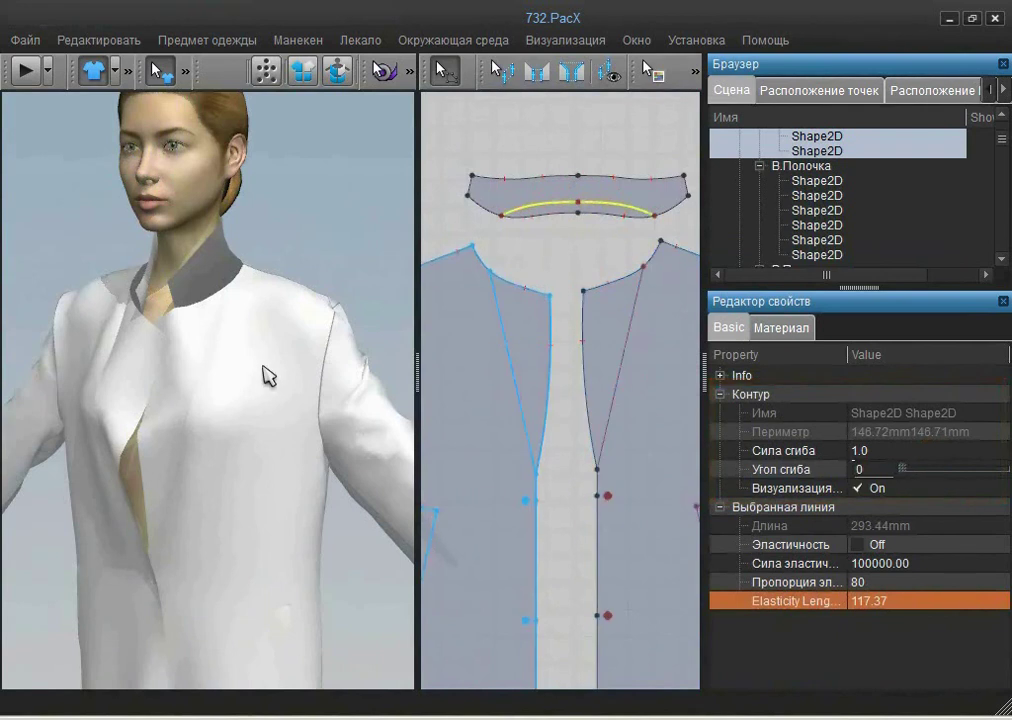
Select all coat pieces and set both bending stiffness values of their material, weft and warp, to 90.
click(260, 372)
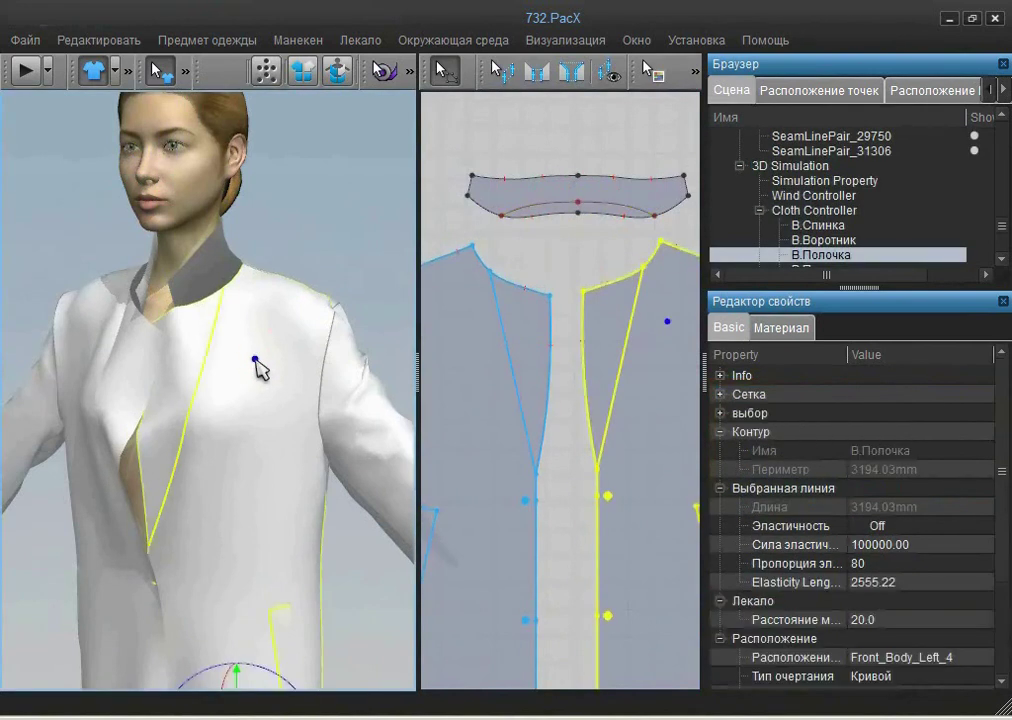
key(ctrl+a)
click(806, 336)
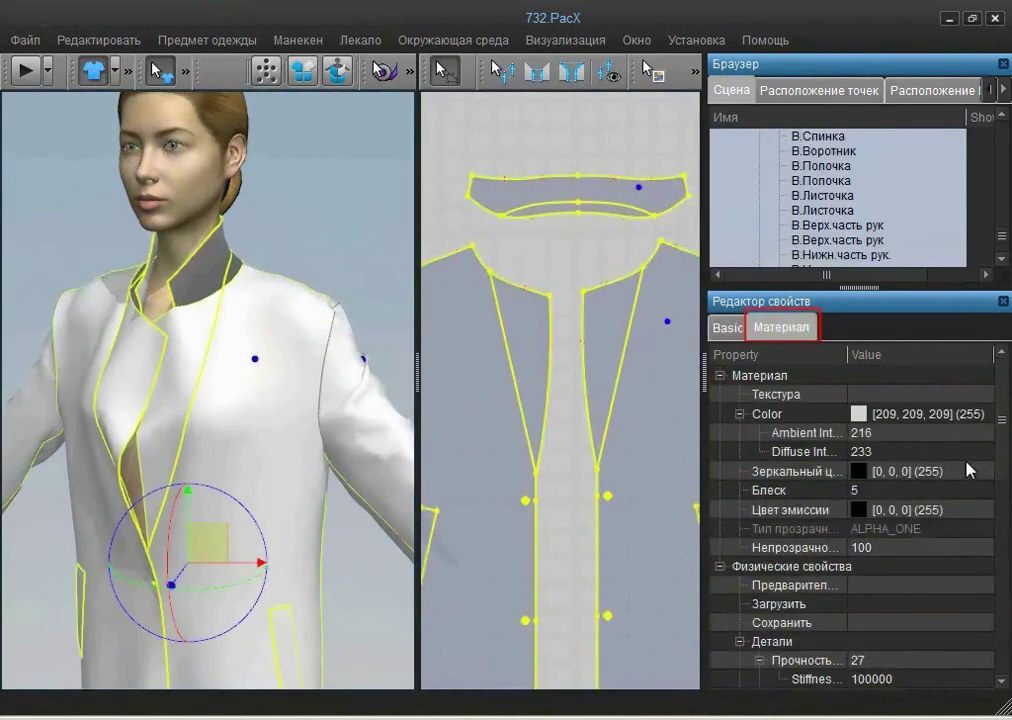
click(1004, 458)
scroll(1004, 458, down, 5)
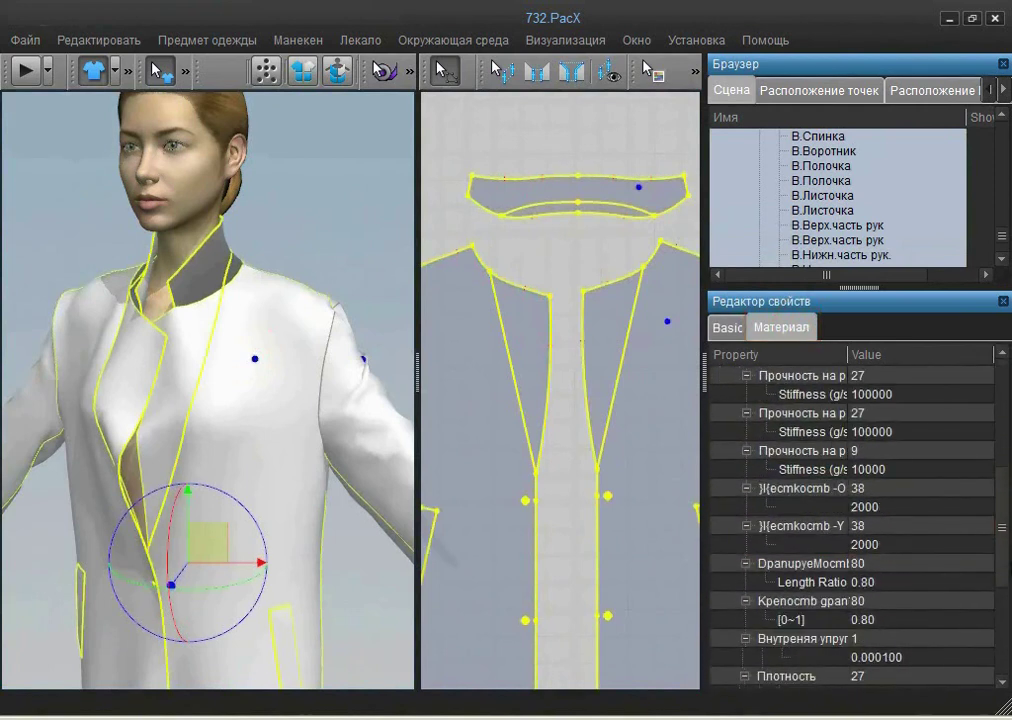
click(864, 489)
double_click(864, 490)
text(90)
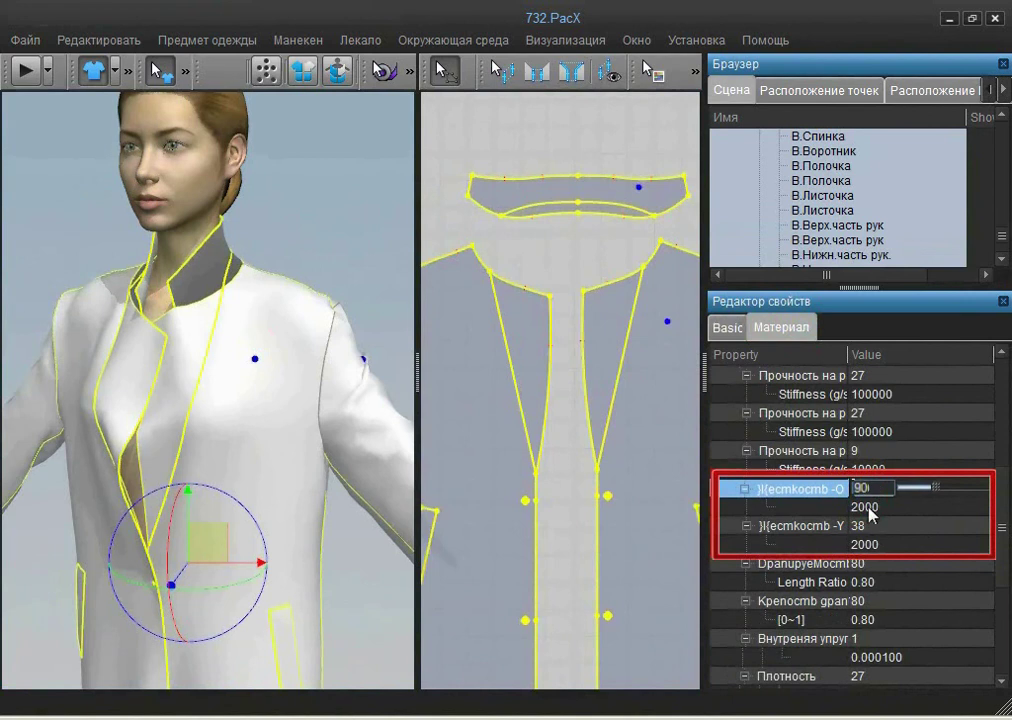
click(857, 525)
double_click(855, 526)
text(90)
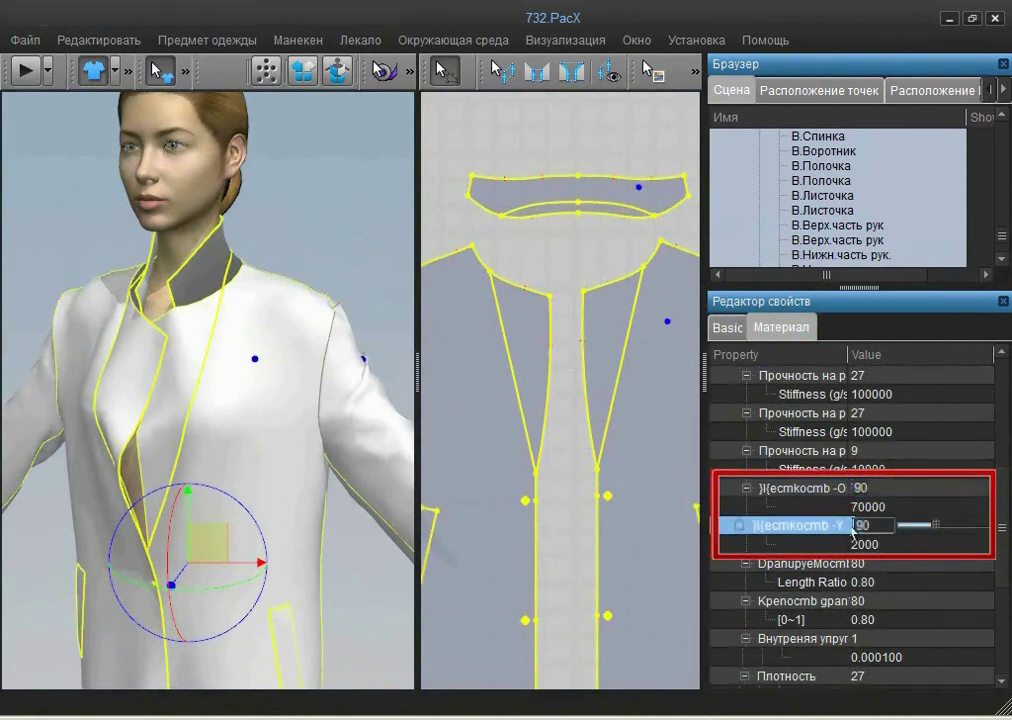
Simulate the coat to fold the lapels outward and enable two-sided visualization (Двухсторонняя визуализация).
click(26, 70)
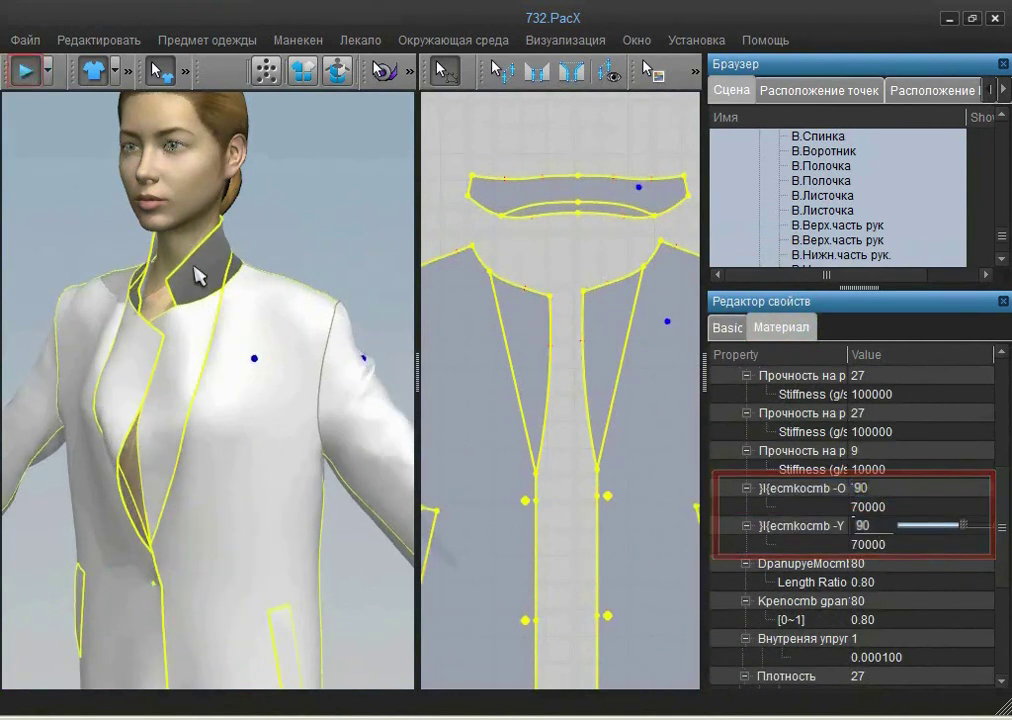
click(357, 666)
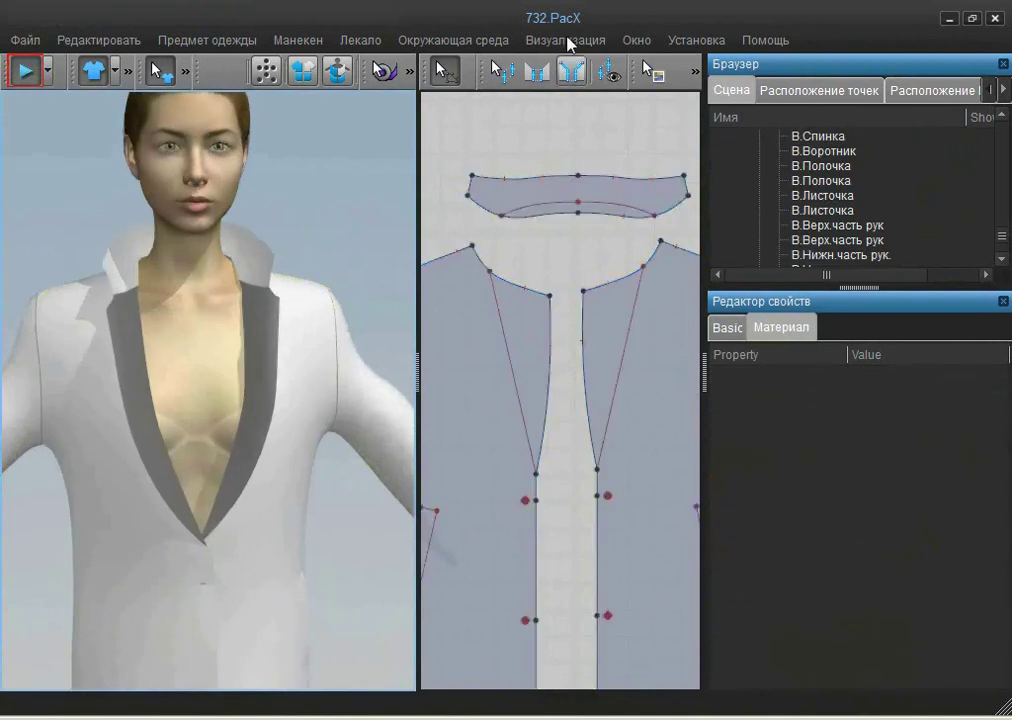
click(567, 41)
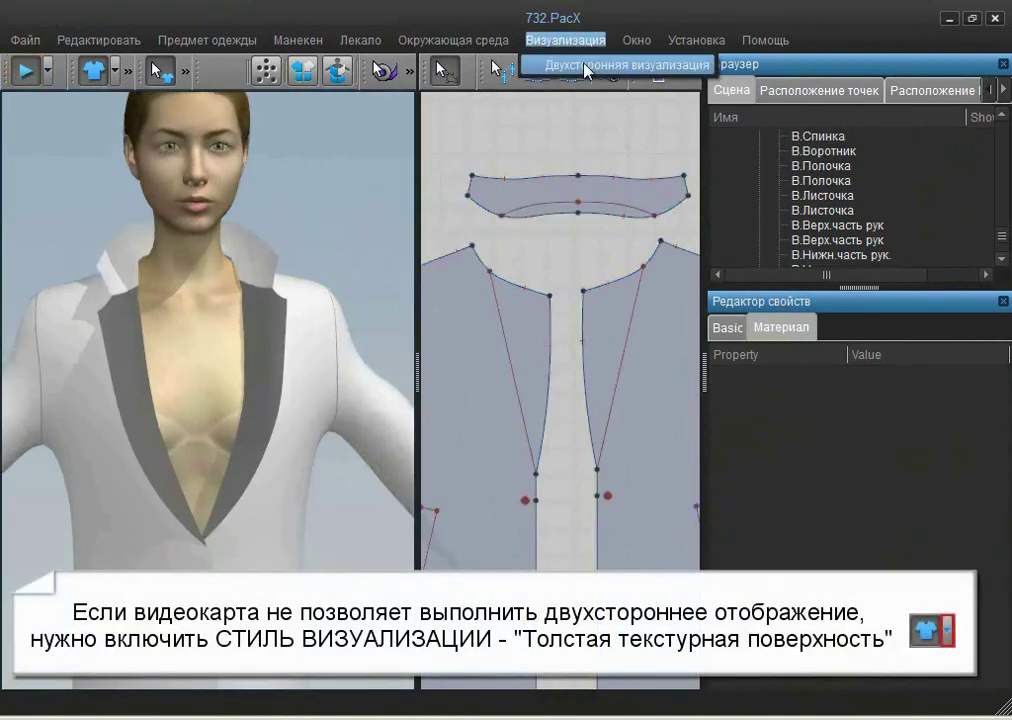
click(585, 65)
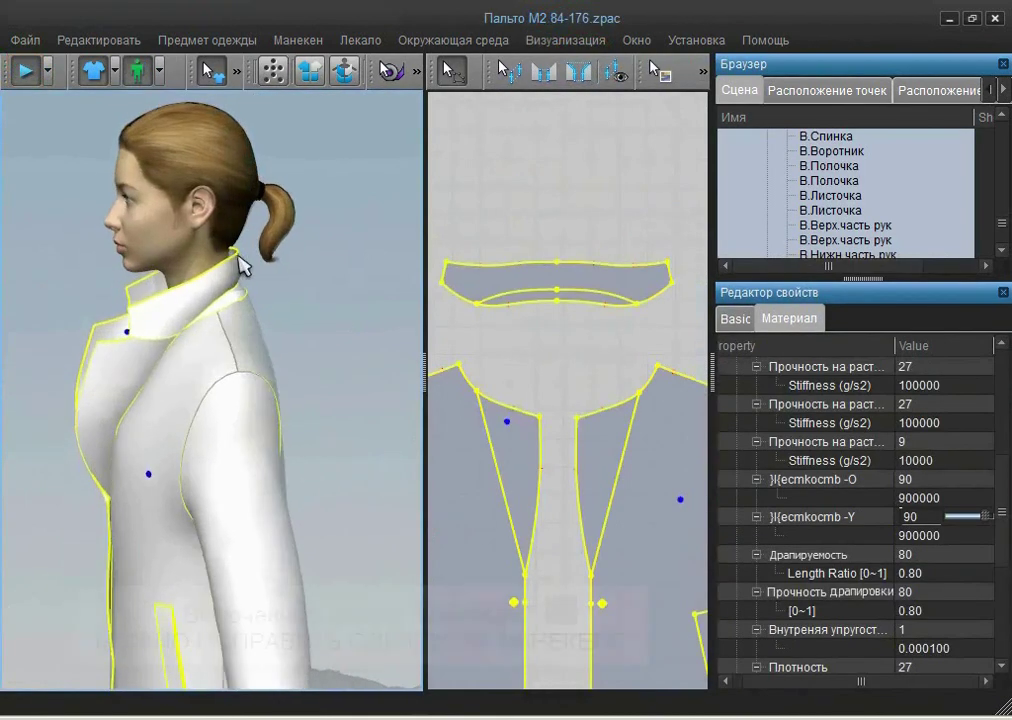
Pull the back edge of the collar outward and down during the simulation, and stop the simulation.
drag(242, 264, 261, 295)
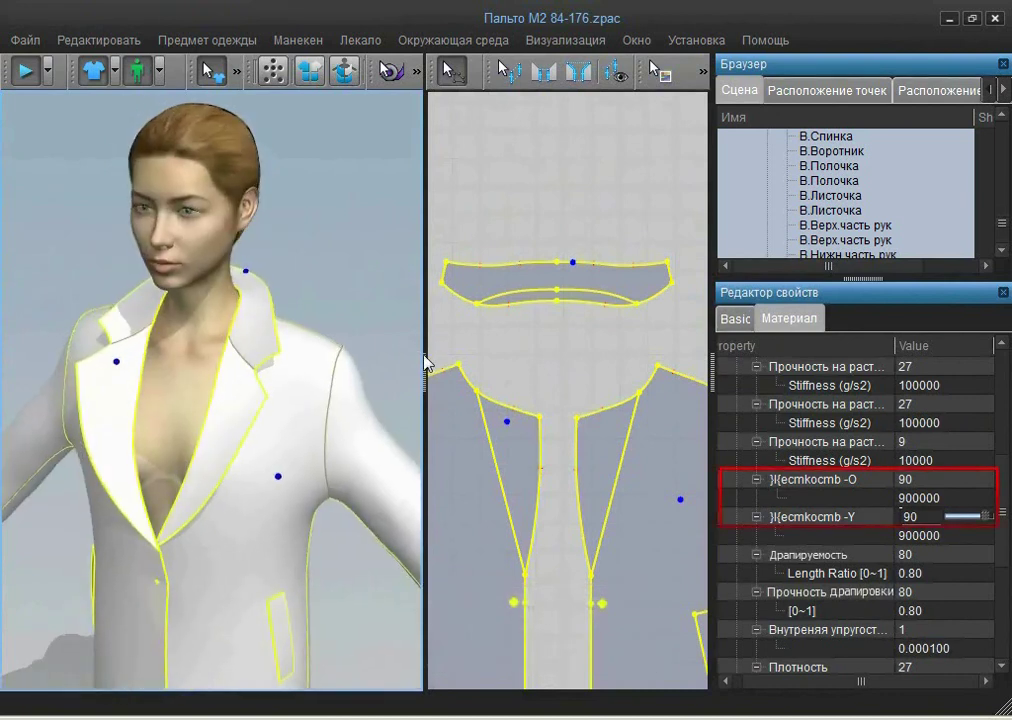
click(22, 72)
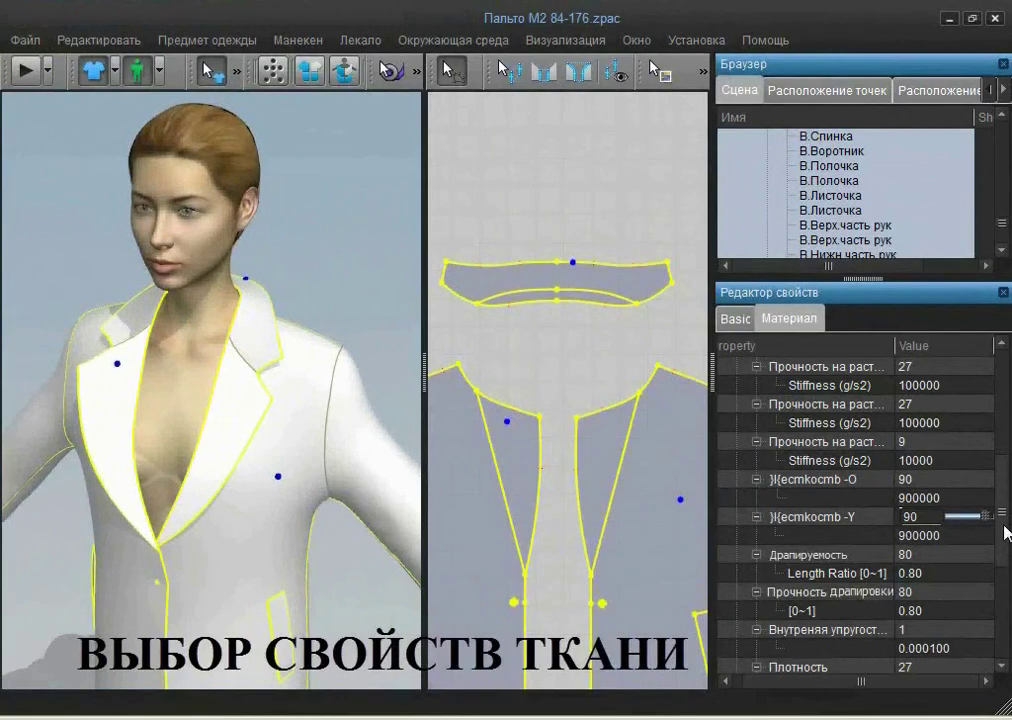
Apply the physical property preset D_Шерсть_v2 to all coat pieces and run the simulation with it.
drag(1004, 526, 1004, 468)
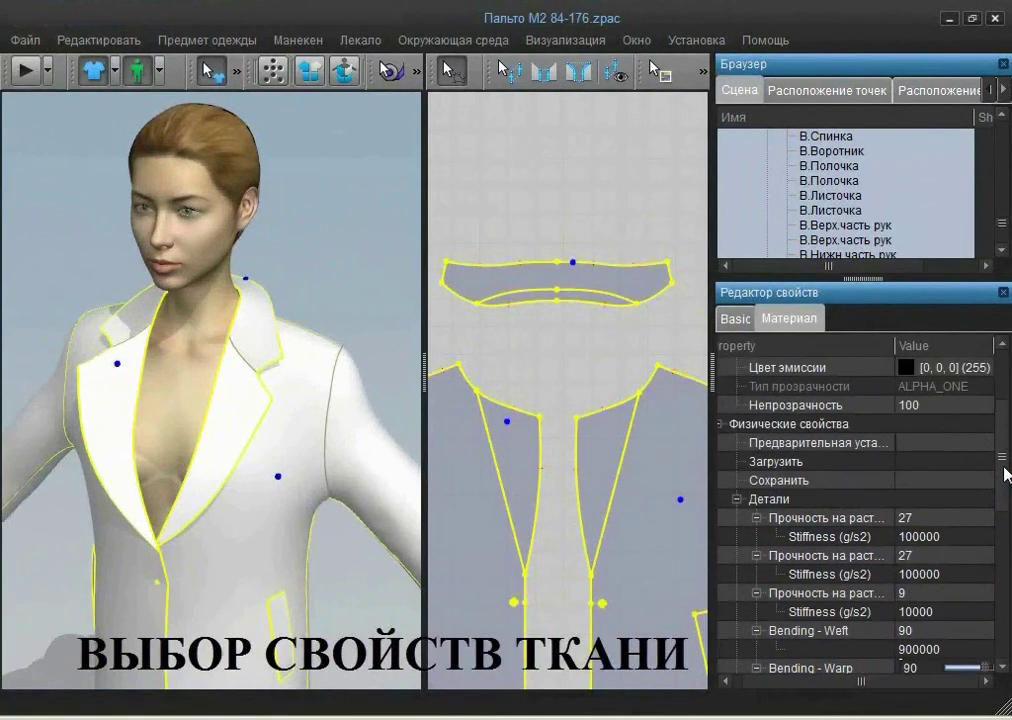
click(980, 443)
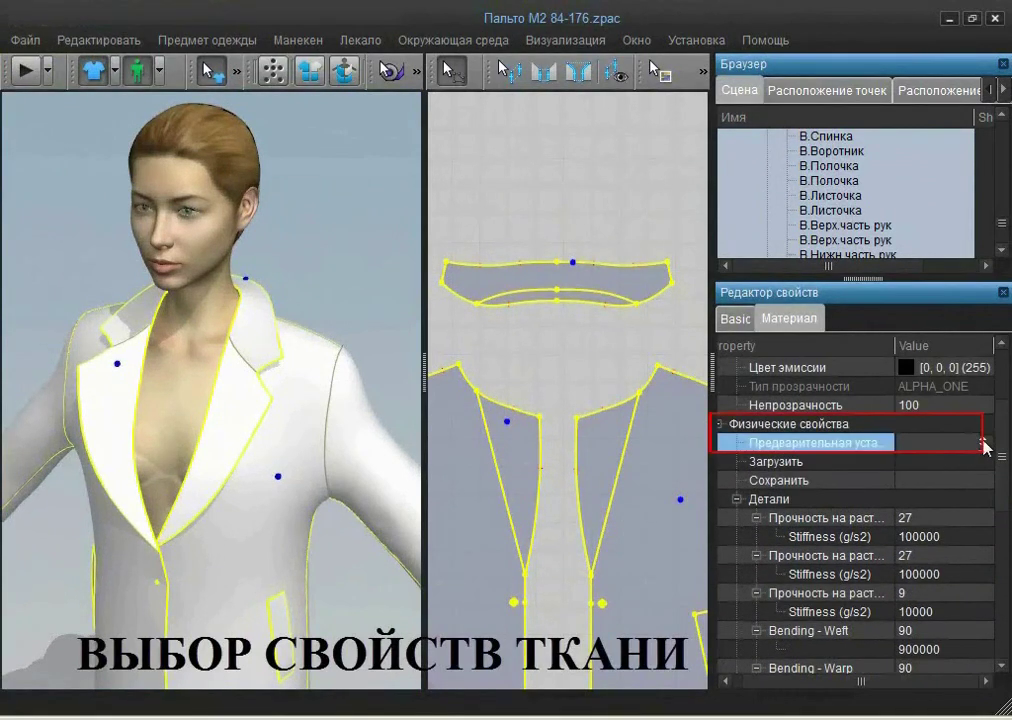
click(981, 443)
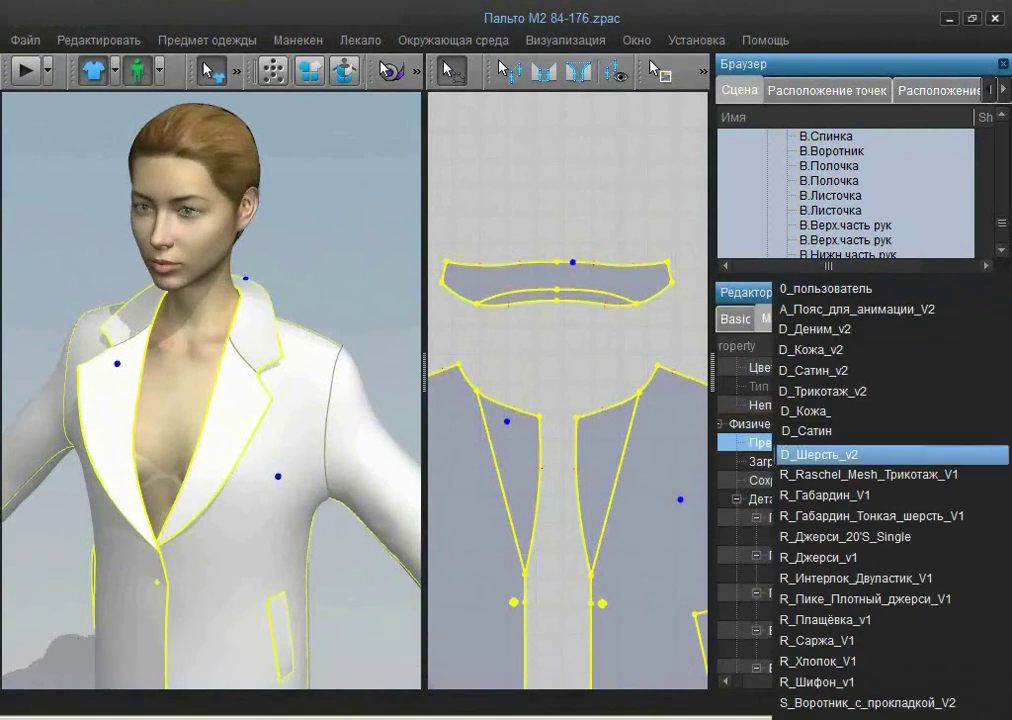
click(818, 455)
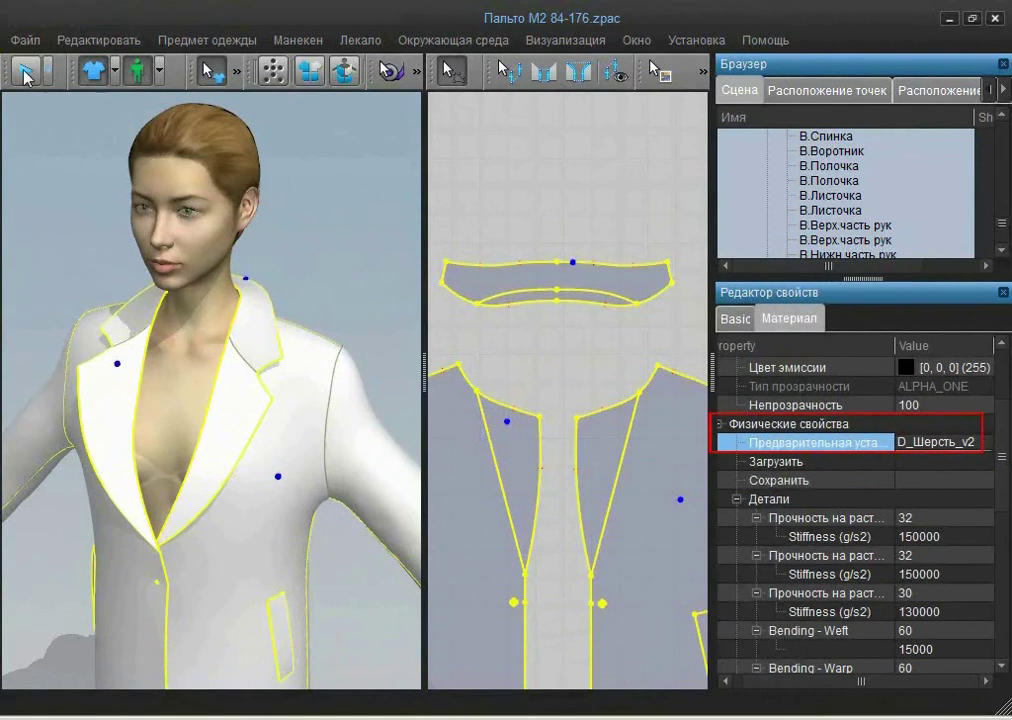
click(24, 76)
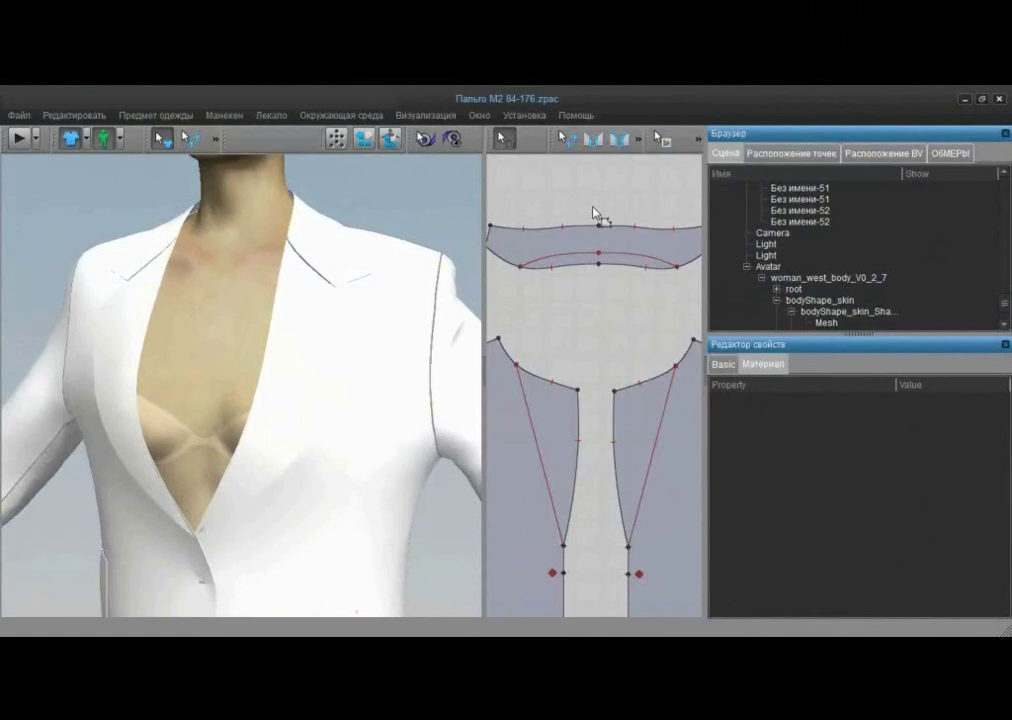
Turn off the visualization of the collar stand fold line and both lapel fold lines.
click(565, 260)
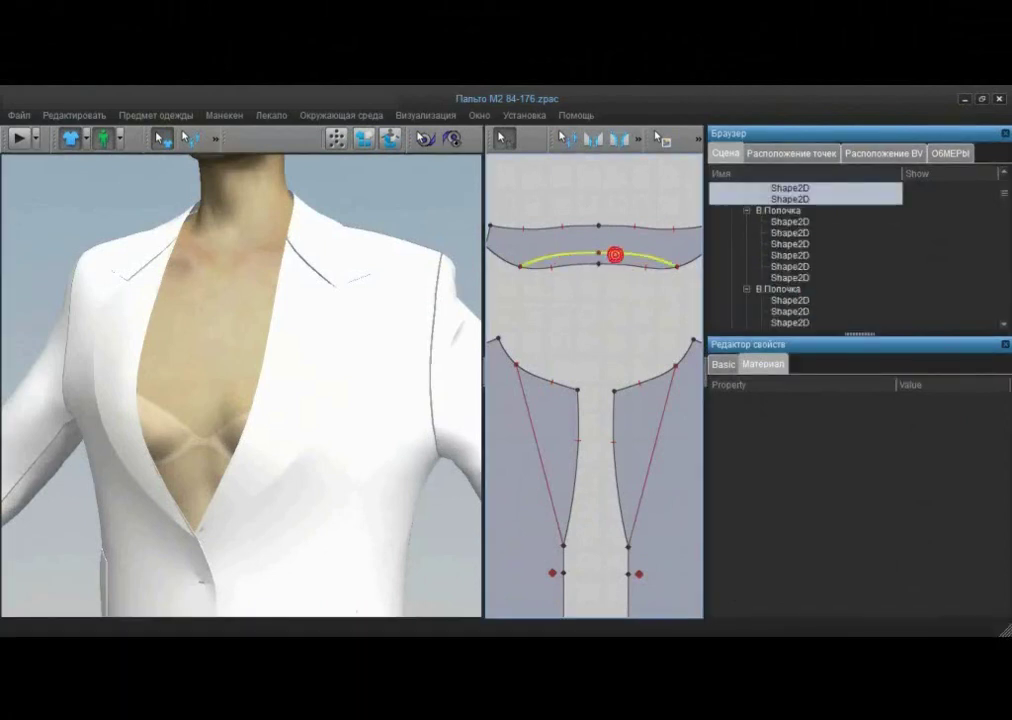
click(541, 450)
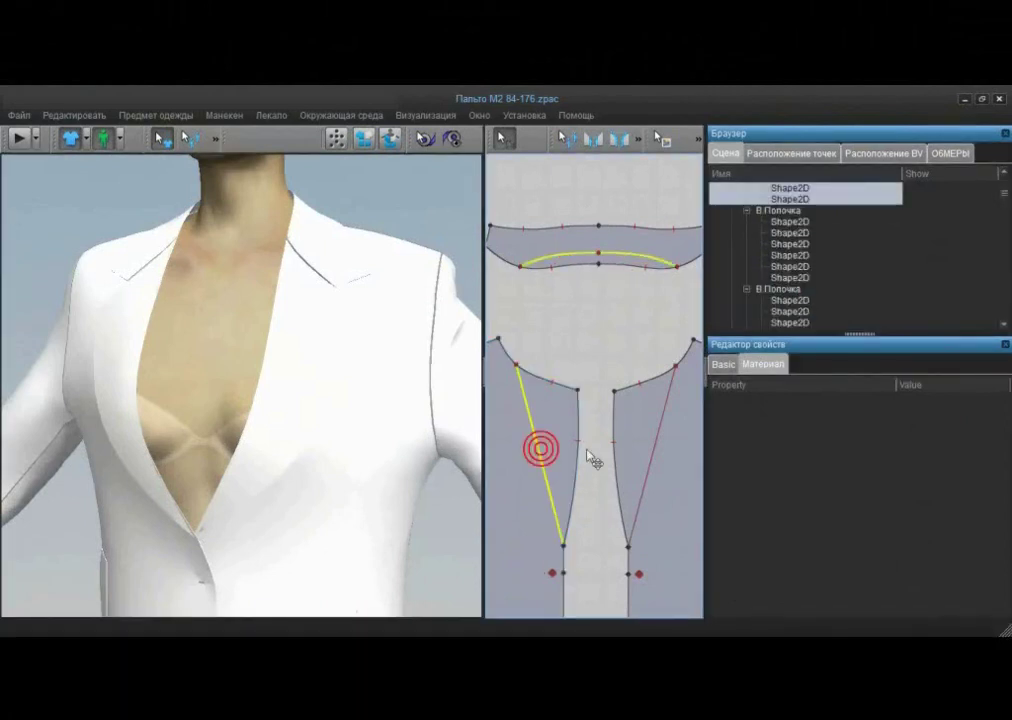
click(652, 462)
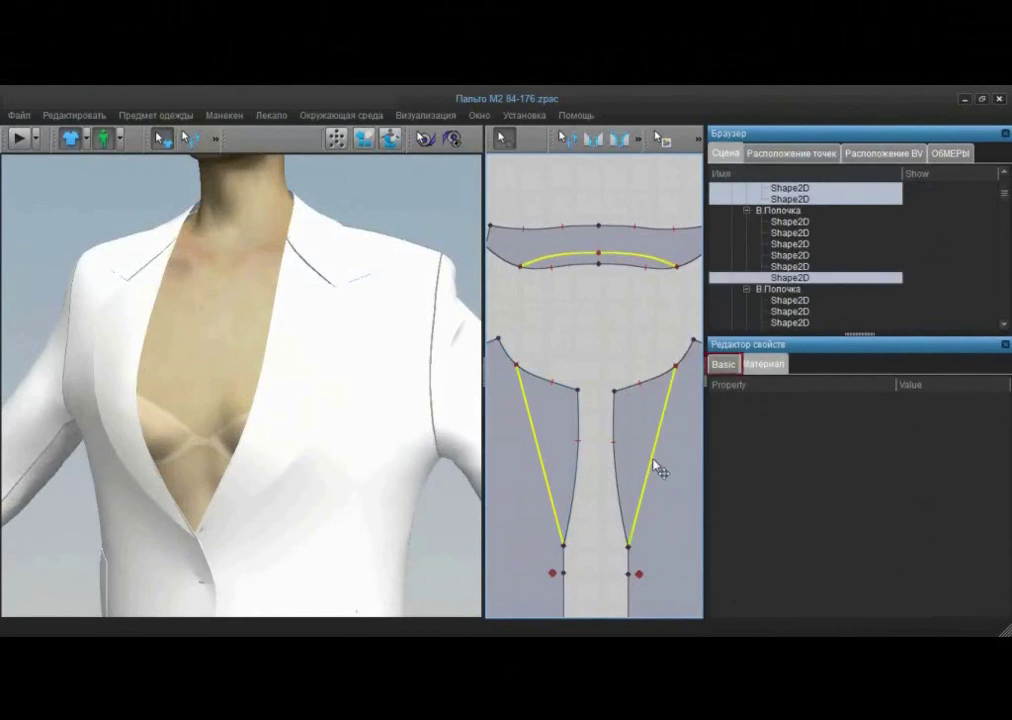
click(725, 366)
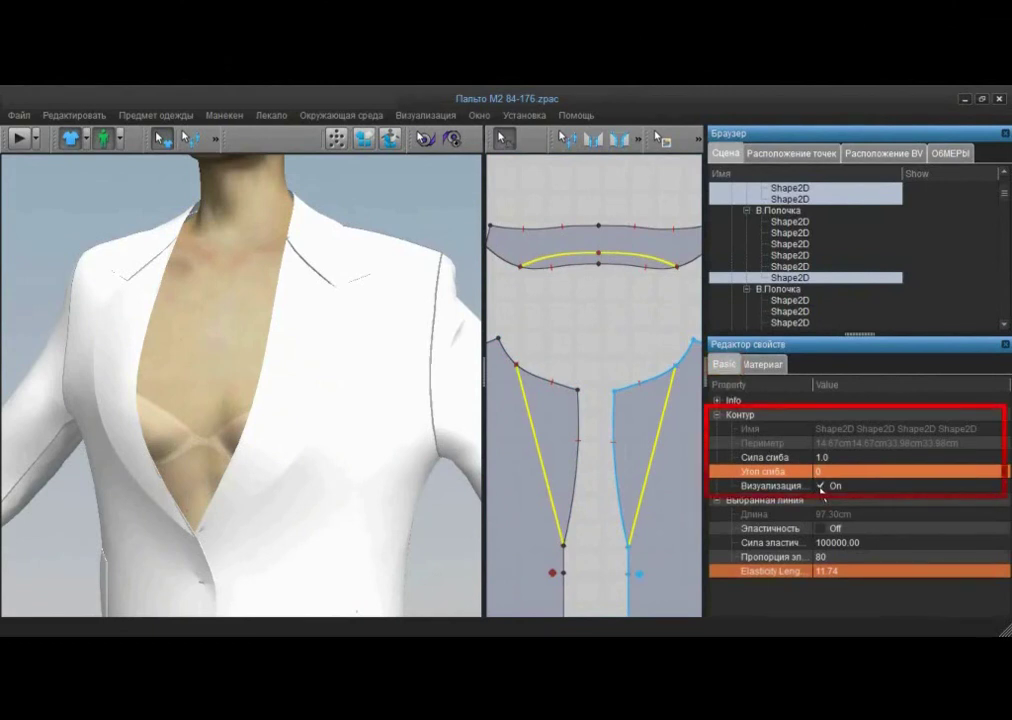
click(820, 486)
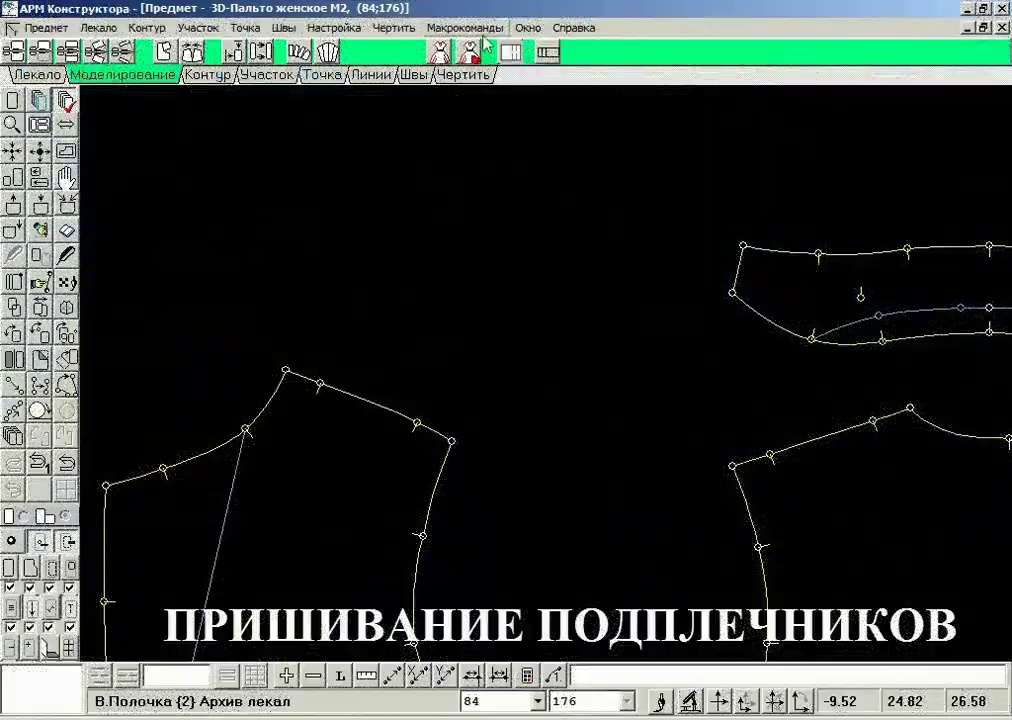
Create the shoulder pad pieces with the 3D-Подплечник macro: front width 11.00, back width Шподпп+3.00, seam allowance 1.00, shortening 0.00.
click(483, 31)
mouse_move(485, 243)
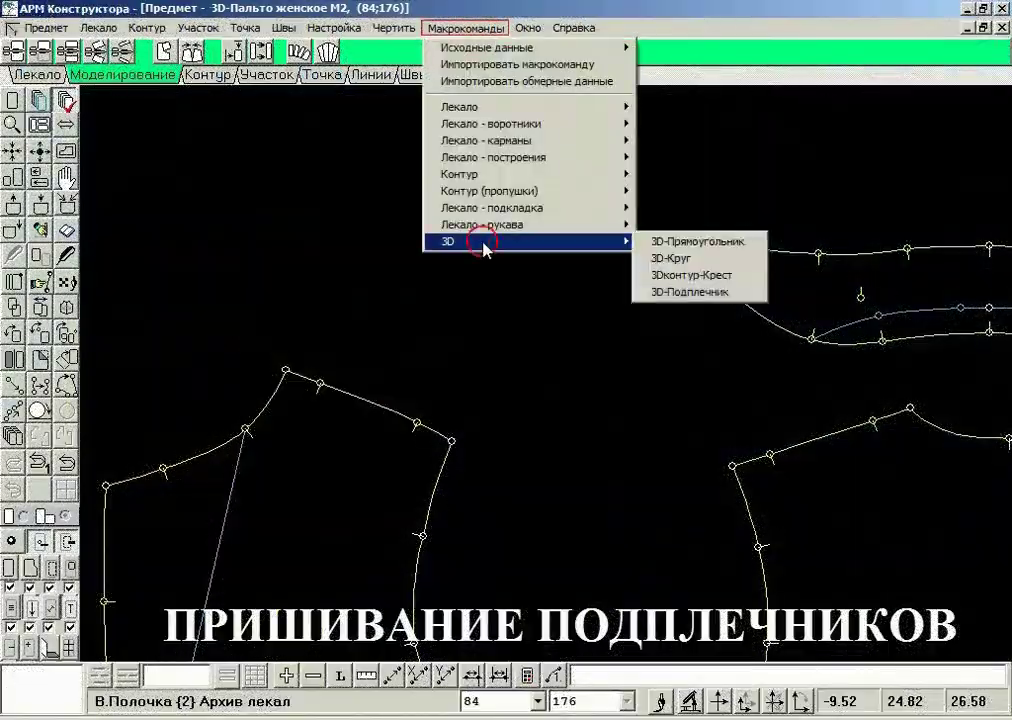
click(703, 292)
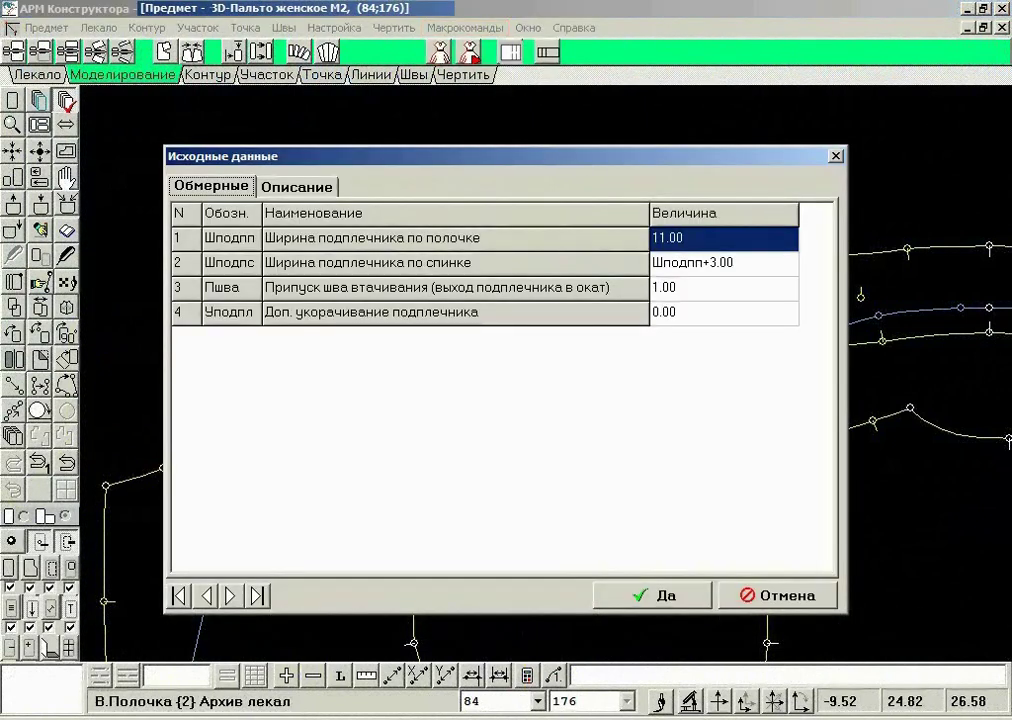
click(298, 187)
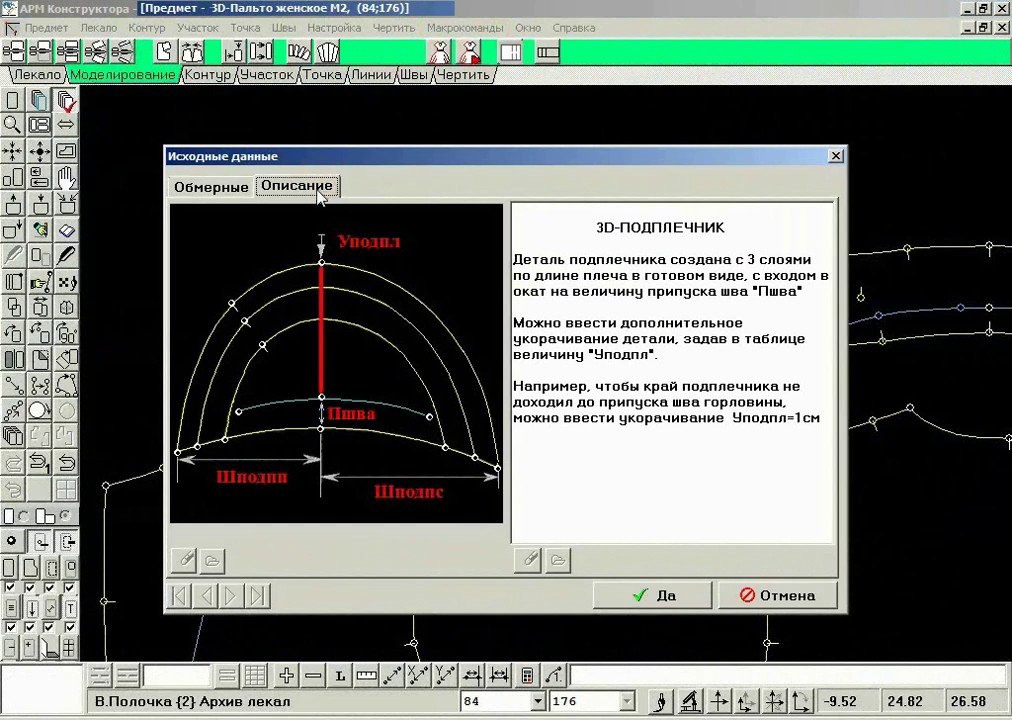
click(228, 189)
click(655, 595)
click(398, 416)
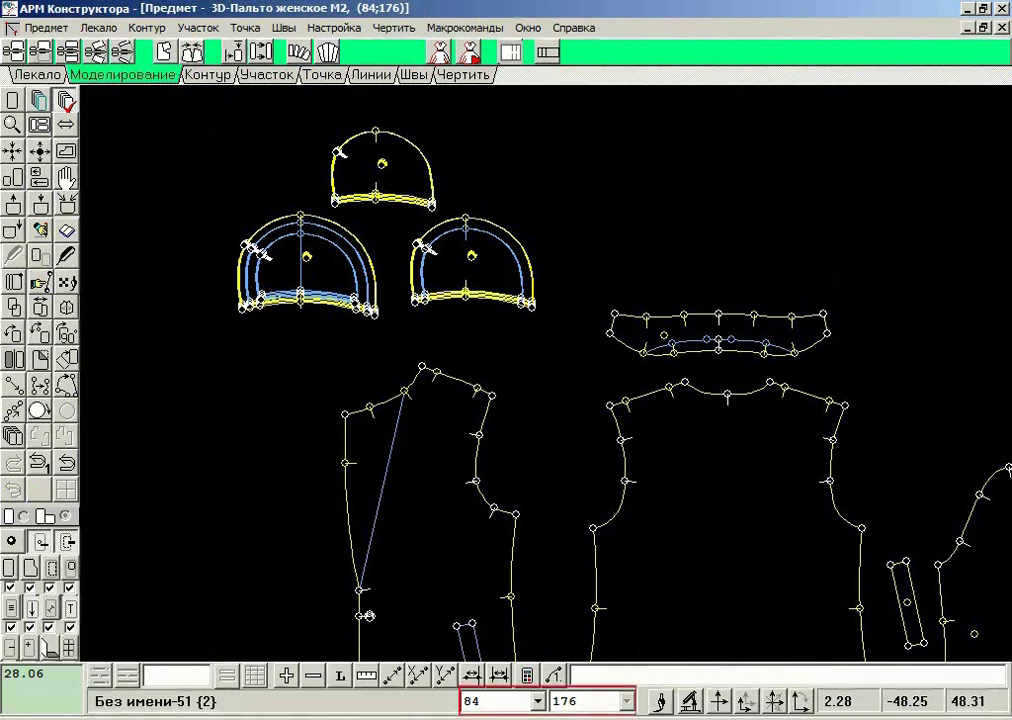
Keep size 84 for the model and transfer the pattern with the new shoulder pad pieces to the 3D program.
click(538, 705)
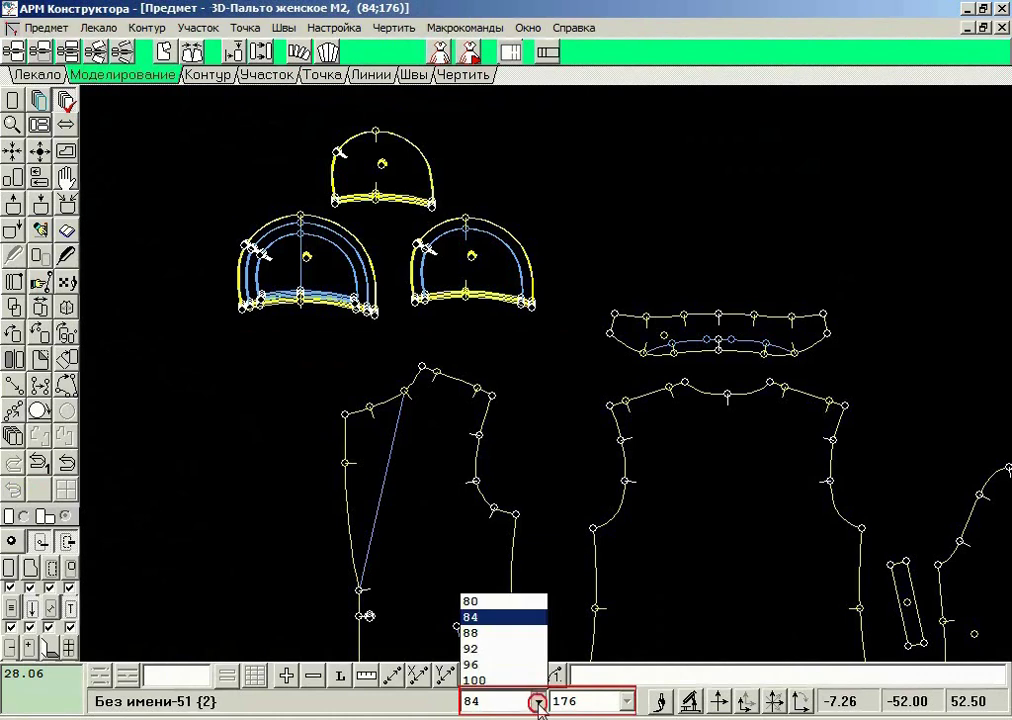
click(538, 705)
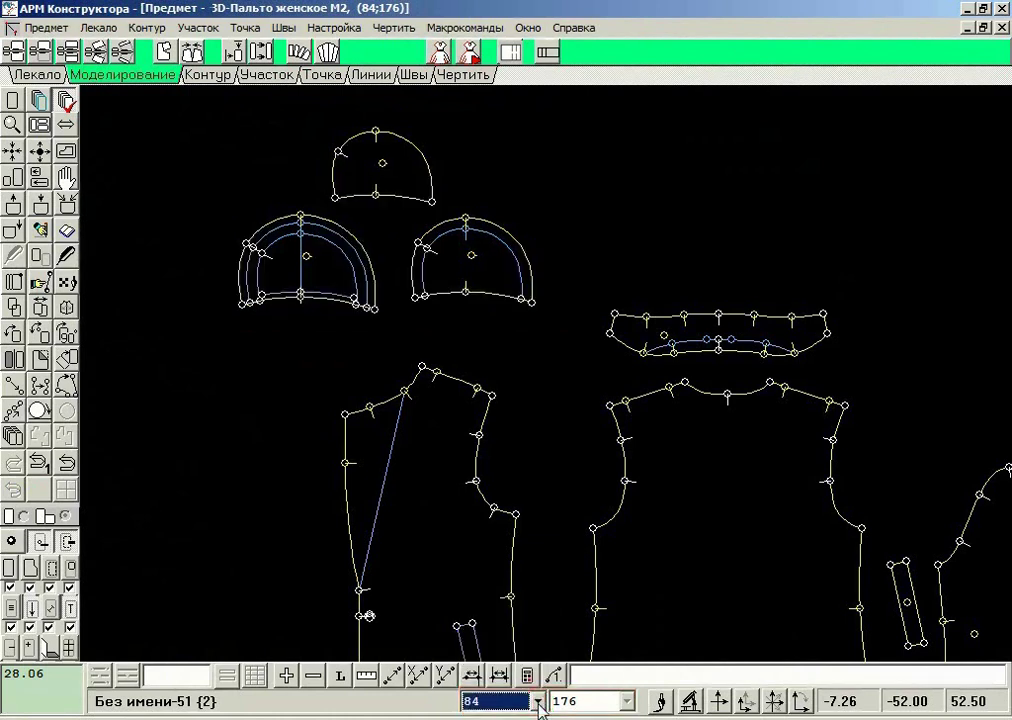
click(470, 53)
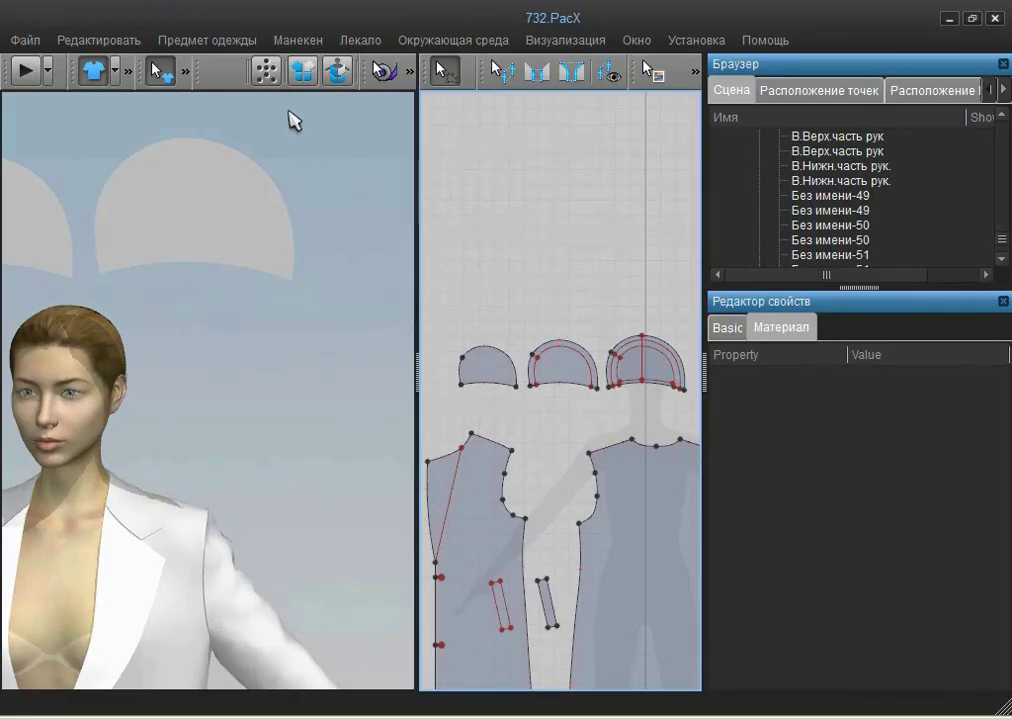
Place the smallest shoulder pad layer at the avatar's shoulder arrangement point and raise it above the coat's shoulder.
click(265, 70)
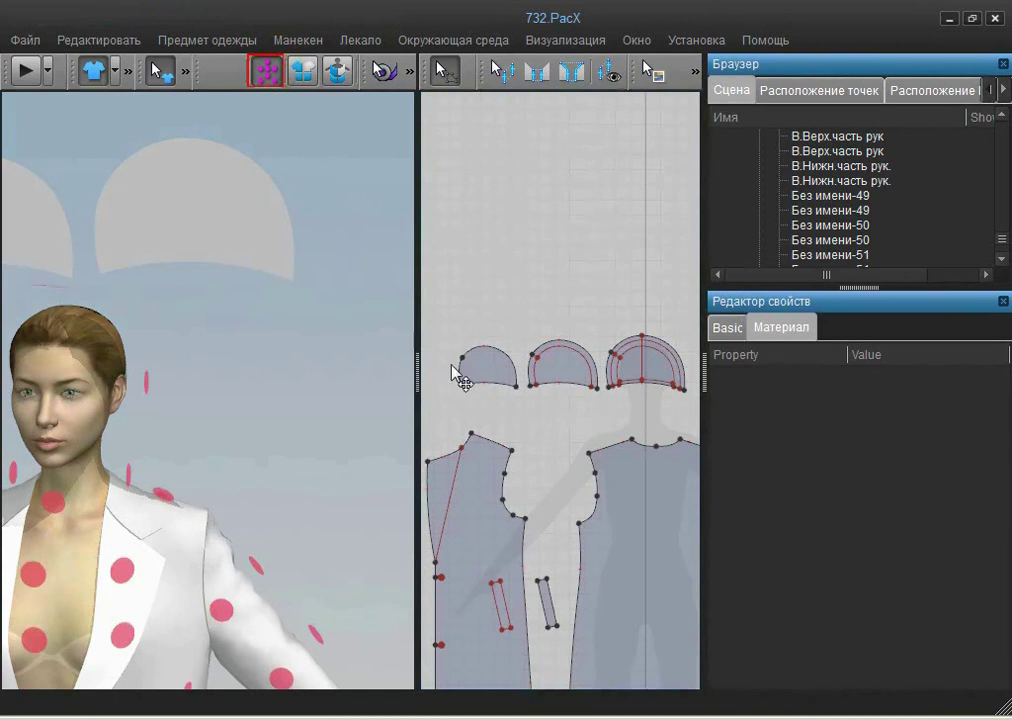
click(486, 362)
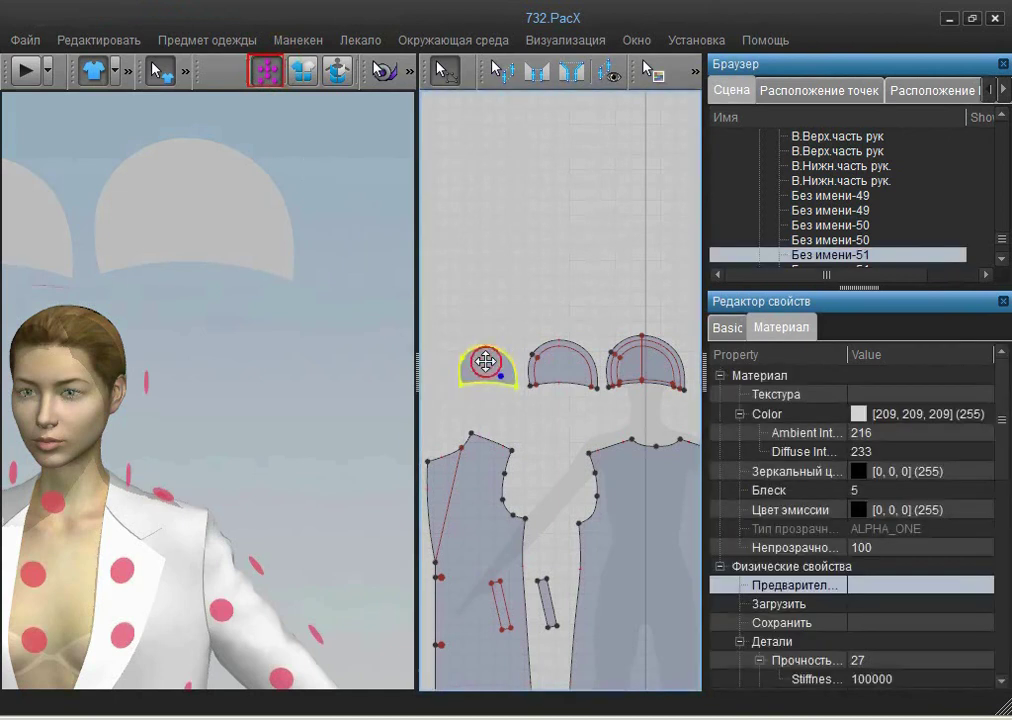
click(163, 492)
drag(195, 470, 204, 441)
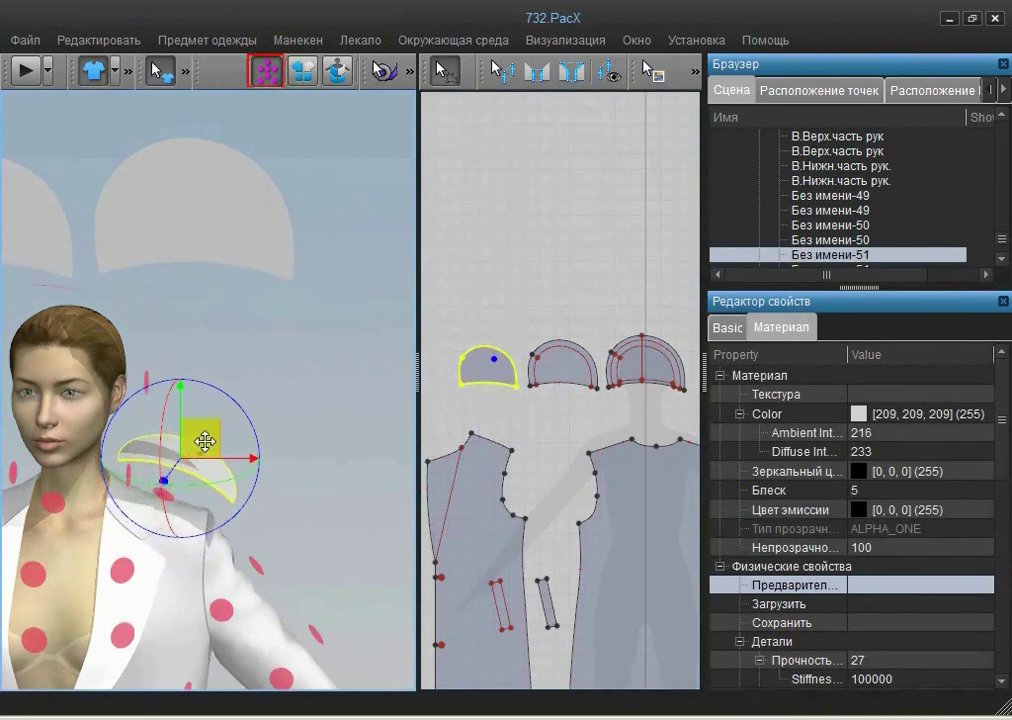
Place the middle and largest shoulder pad layers over the same shoulder, stacked one above the other by size.
click(553, 362)
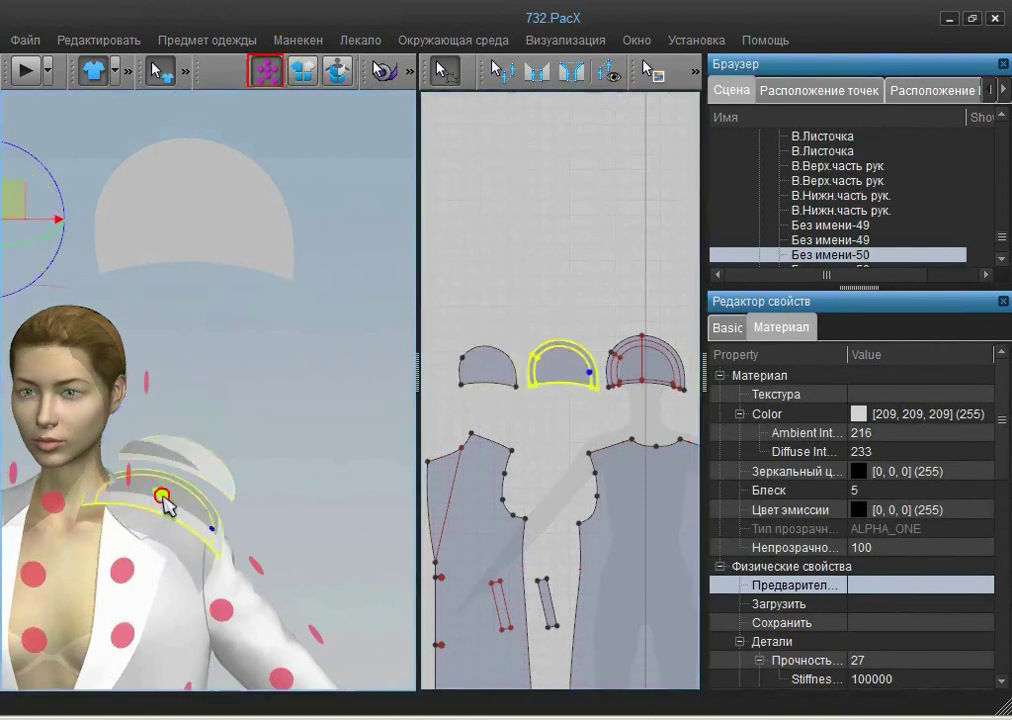
drag(170, 503, 220, 440)
drag(221, 239, 240, 370)
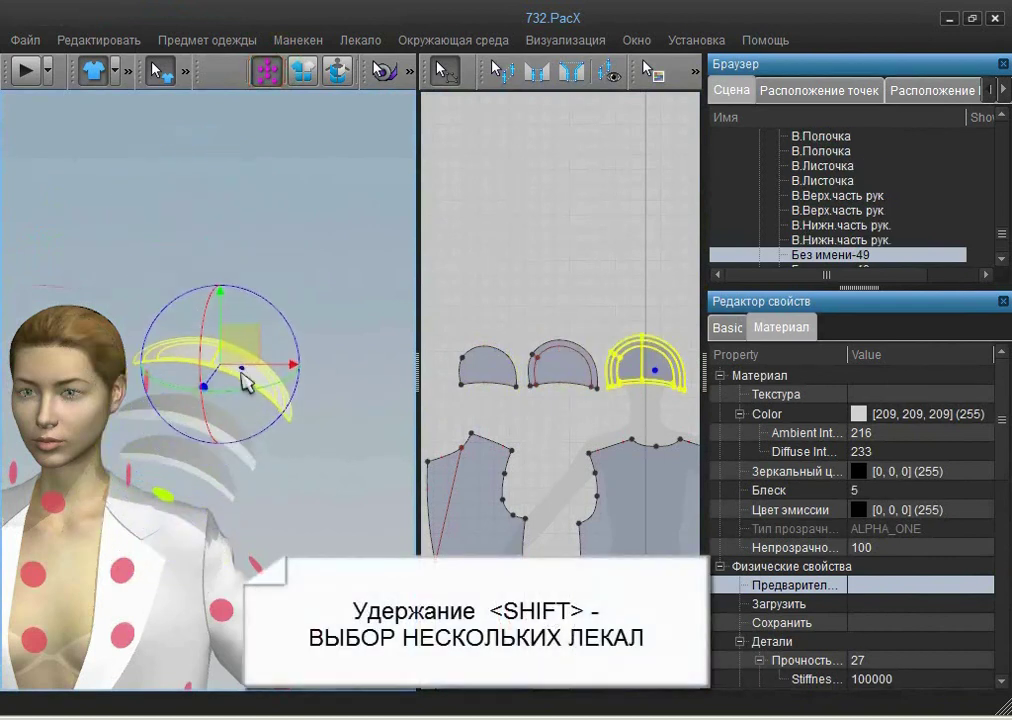
Select all three shoulder pad layers together and turn them so they line up with the shoulder and armhole.
shift+click(245, 457)
shift+click(223, 483)
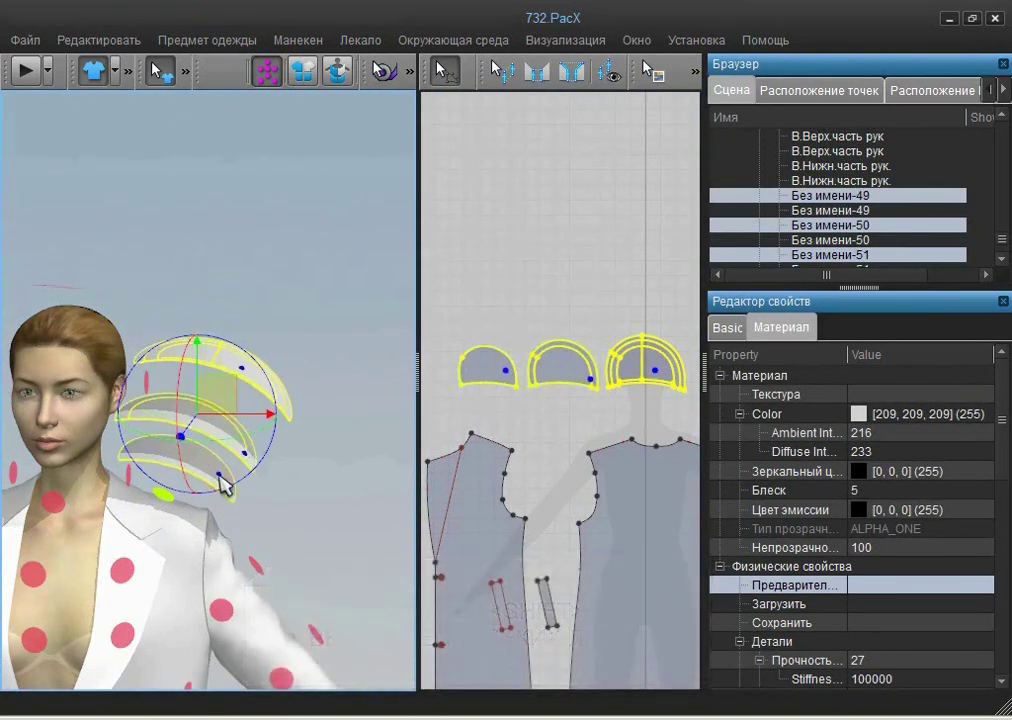
drag(144, 434, 353, 473)
click(353, 473)
Sew the smallest pad's arc to the middle pad's inner line, and the middle pad's outer arc to the matching line on the largest pad.
click(573, 74)
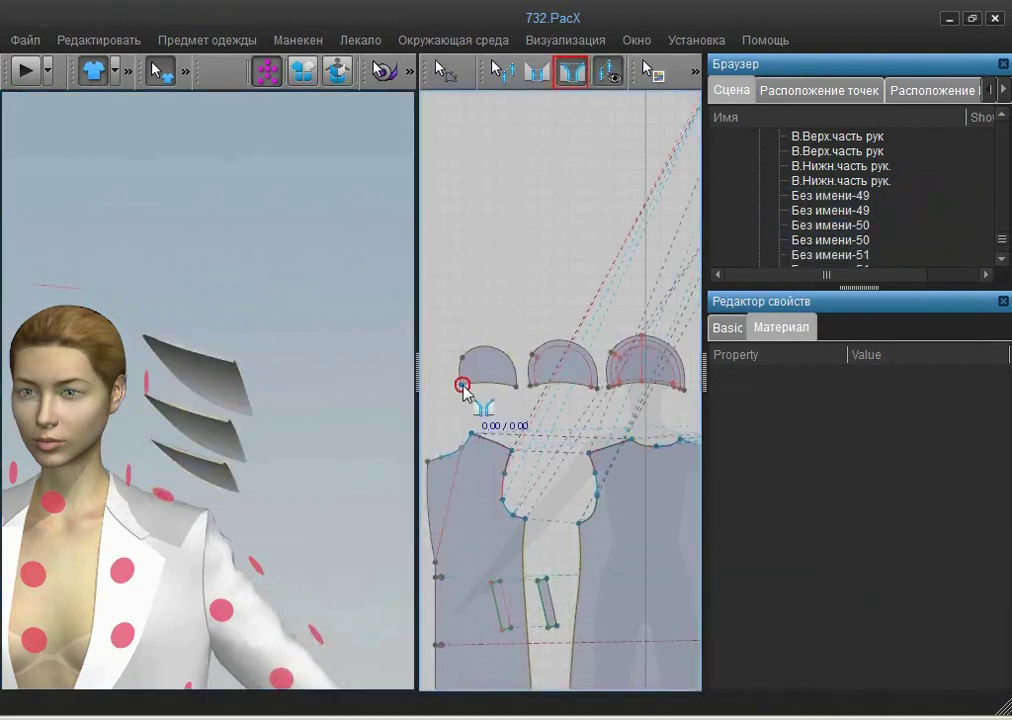
click(533, 384)
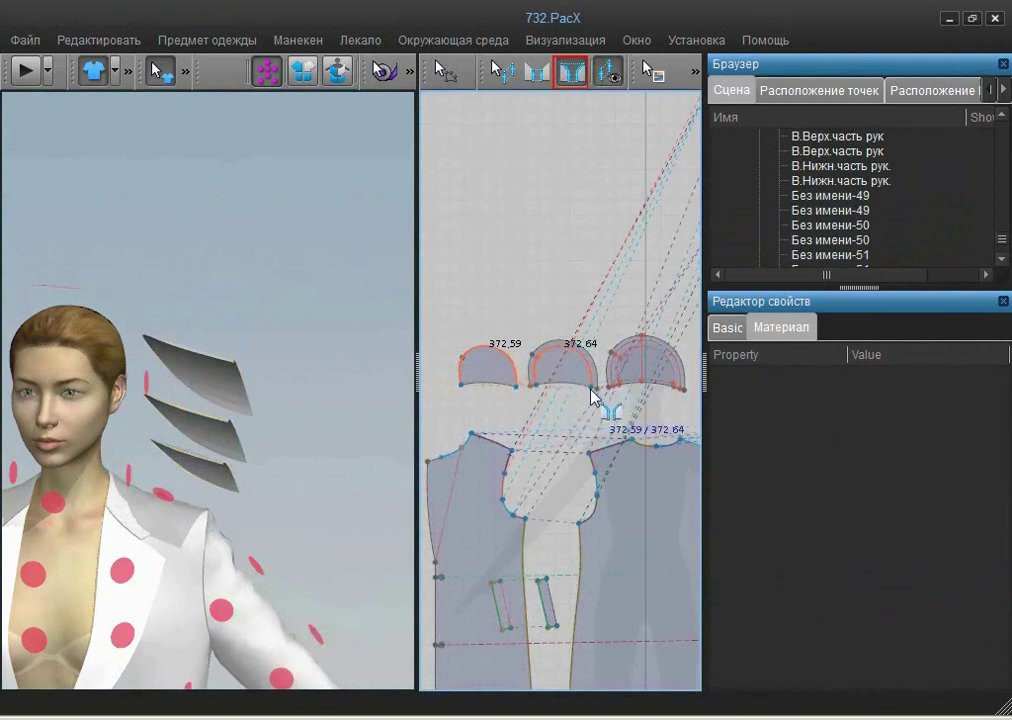
click(593, 388)
click(528, 387)
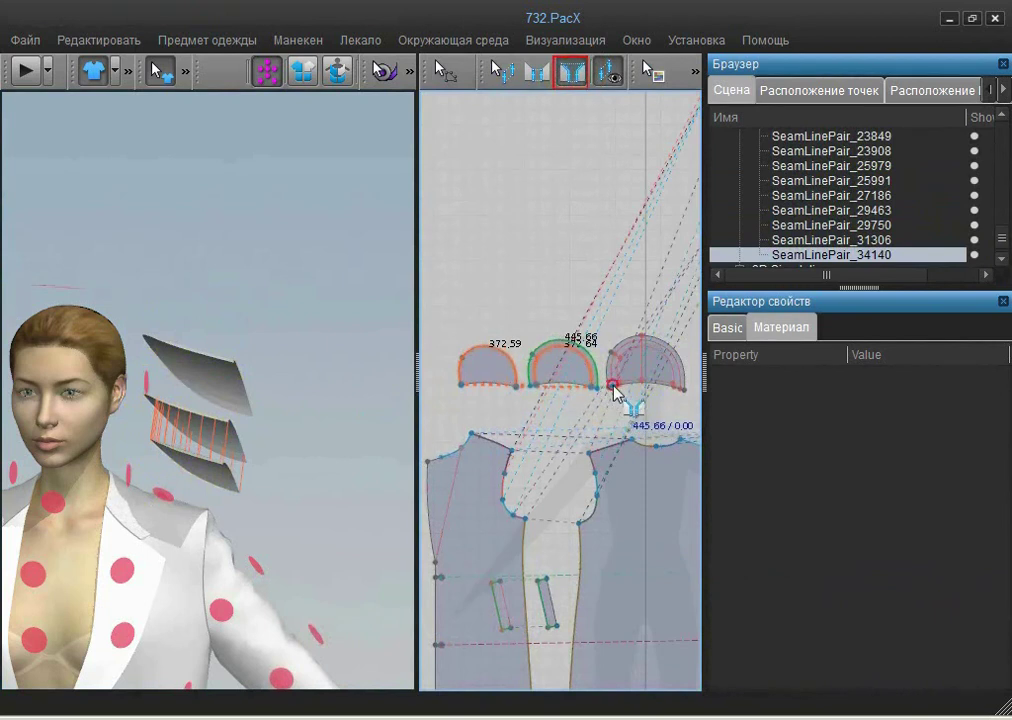
click(684, 398)
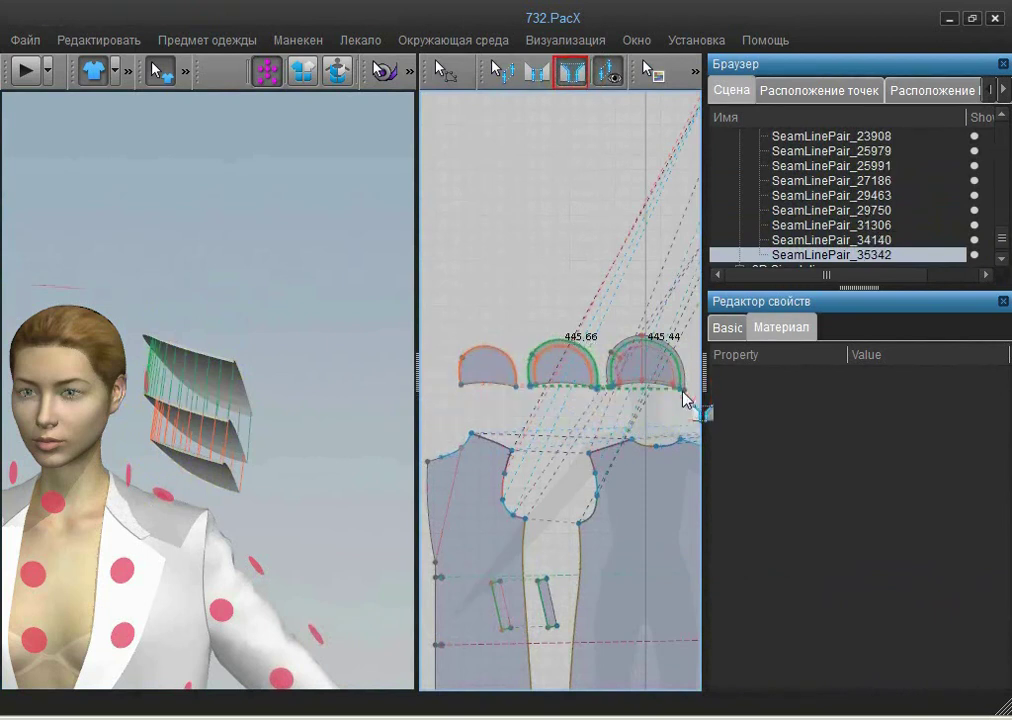
Set both stiffness values (Жесткость -О and Жесткость -У) of the largest shoulder pad layer to 50.
click(446, 71)
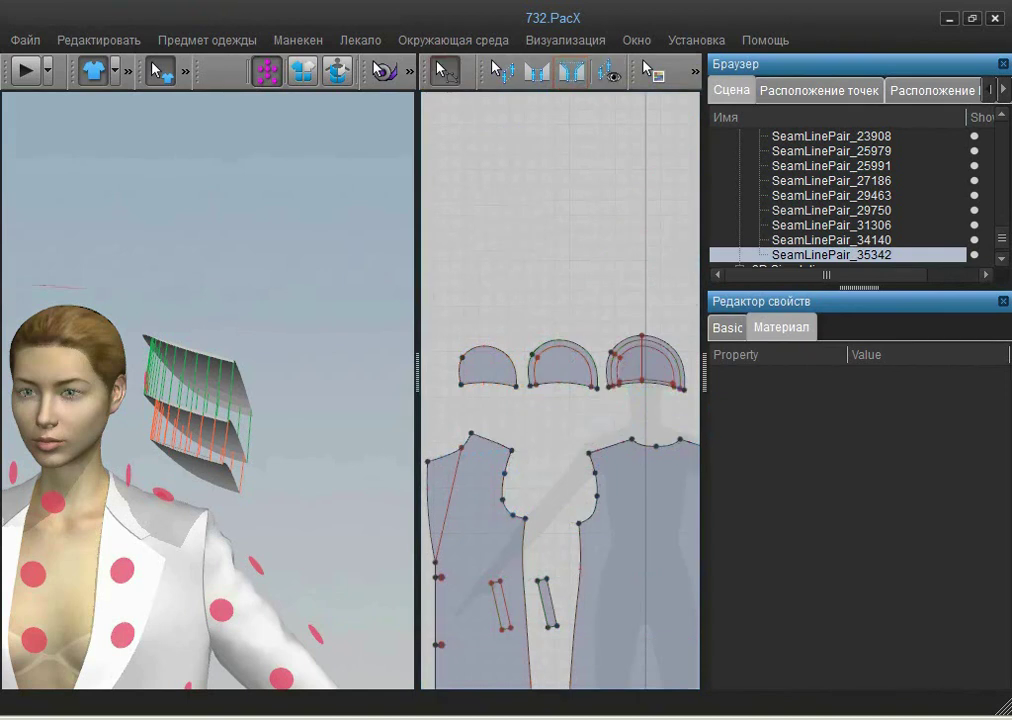
click(646, 368)
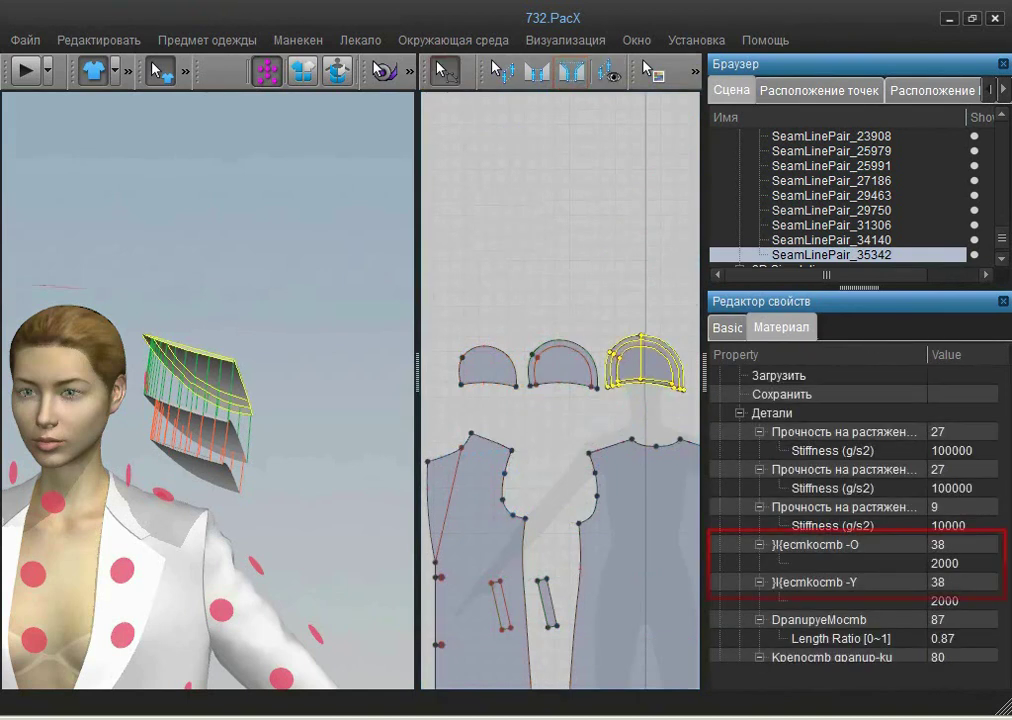
click(950, 545)
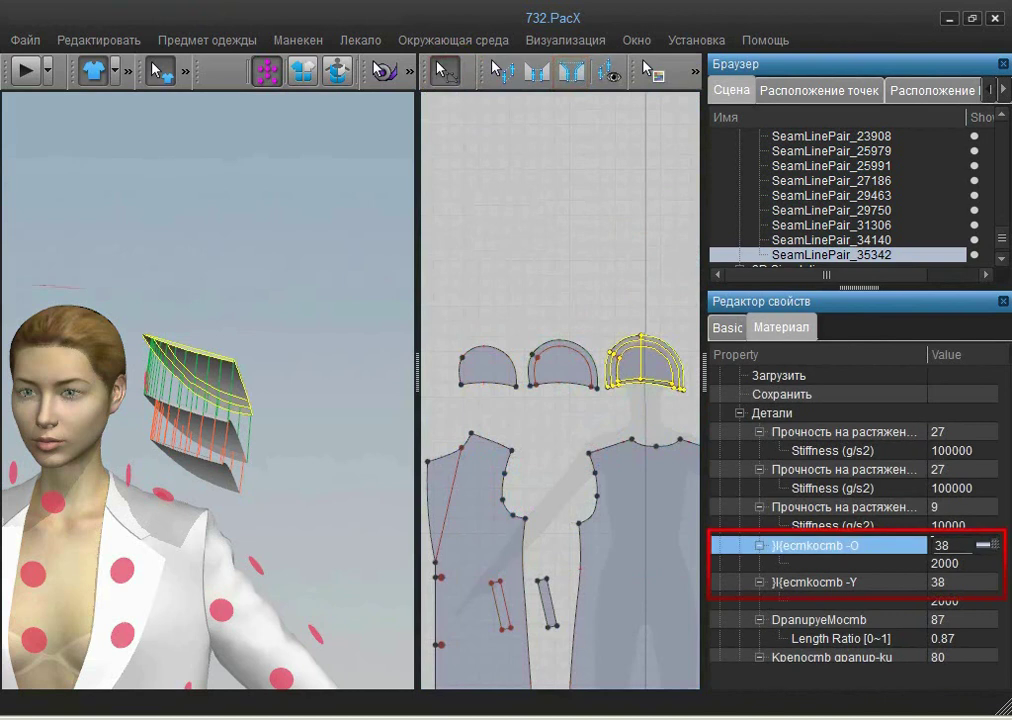
text(50)
key(Return)
click(950, 582)
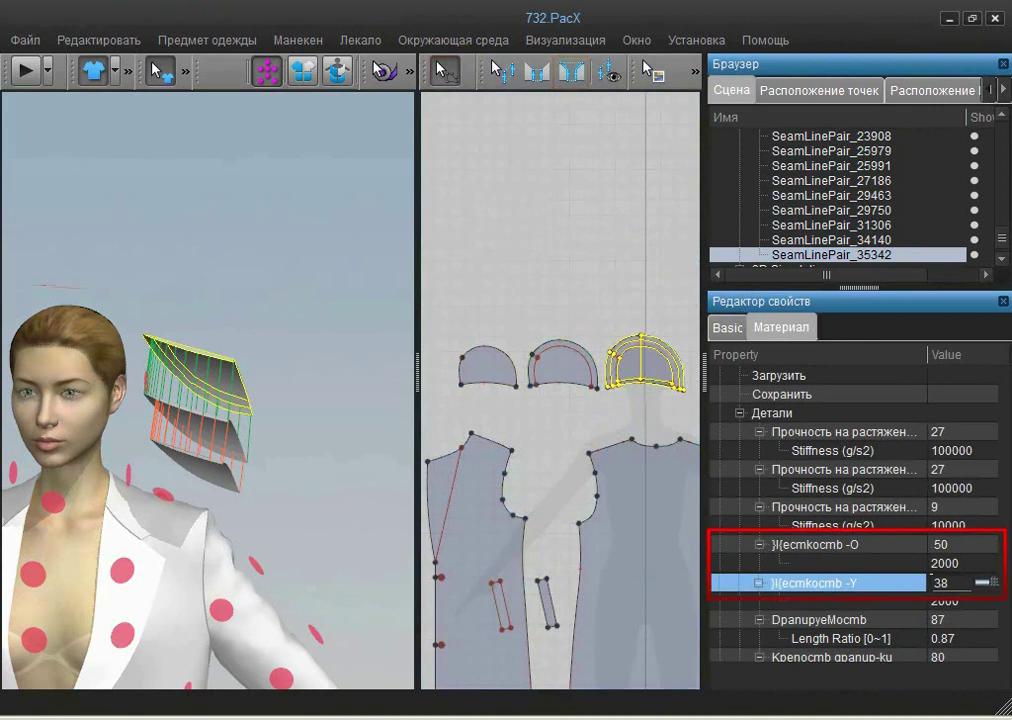
text(50)
key(Return)
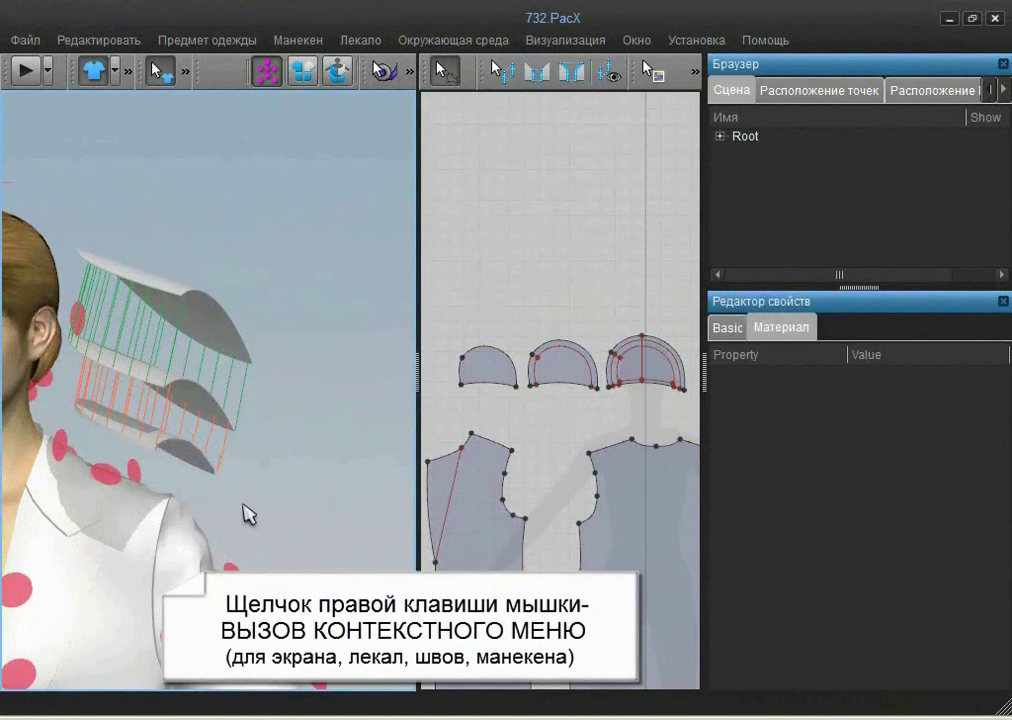
Freeze the smallest shoulder pad layer (Только лекало) and run the simulation until the pad layers join, stopping it when done.
click(180, 452)
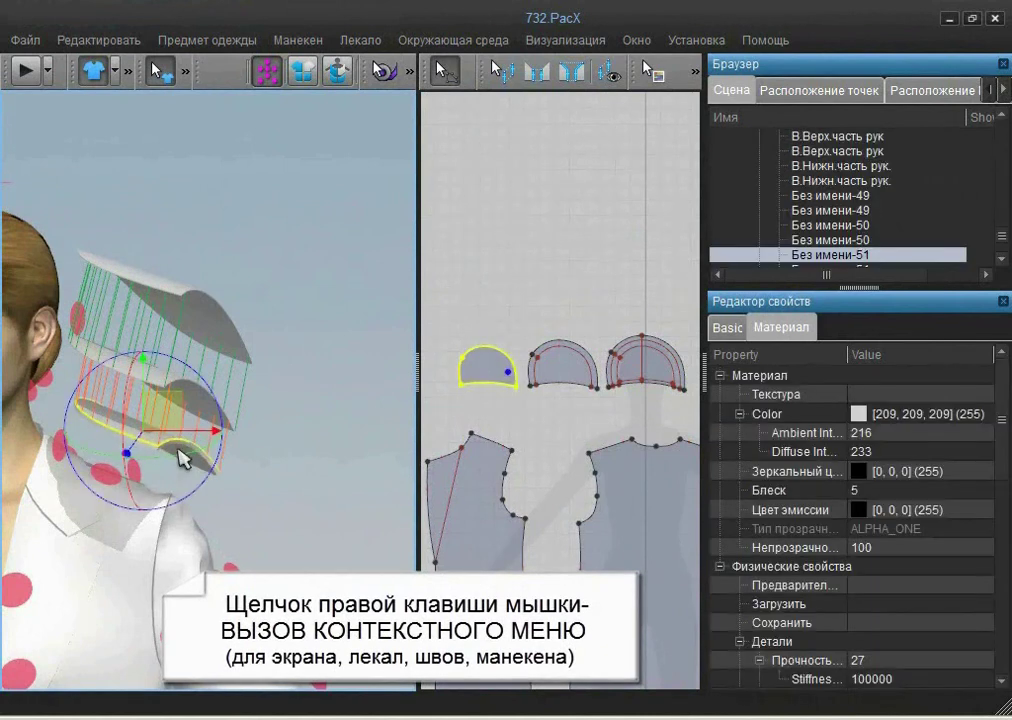
right_click(183, 458)
mouse_move(290, 214)
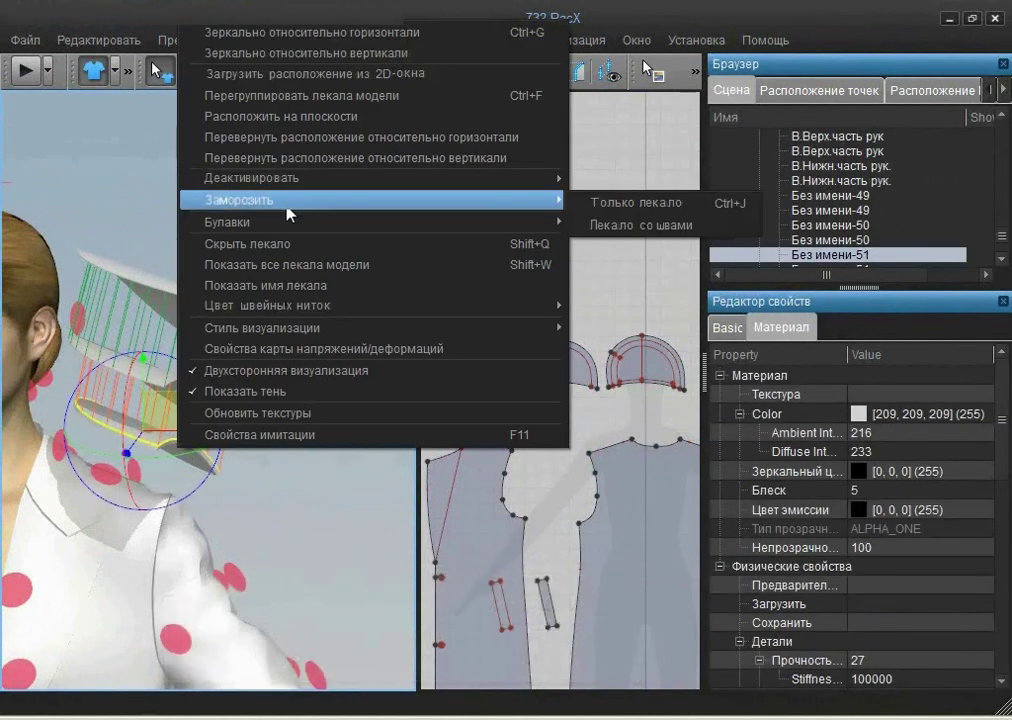
click(698, 212)
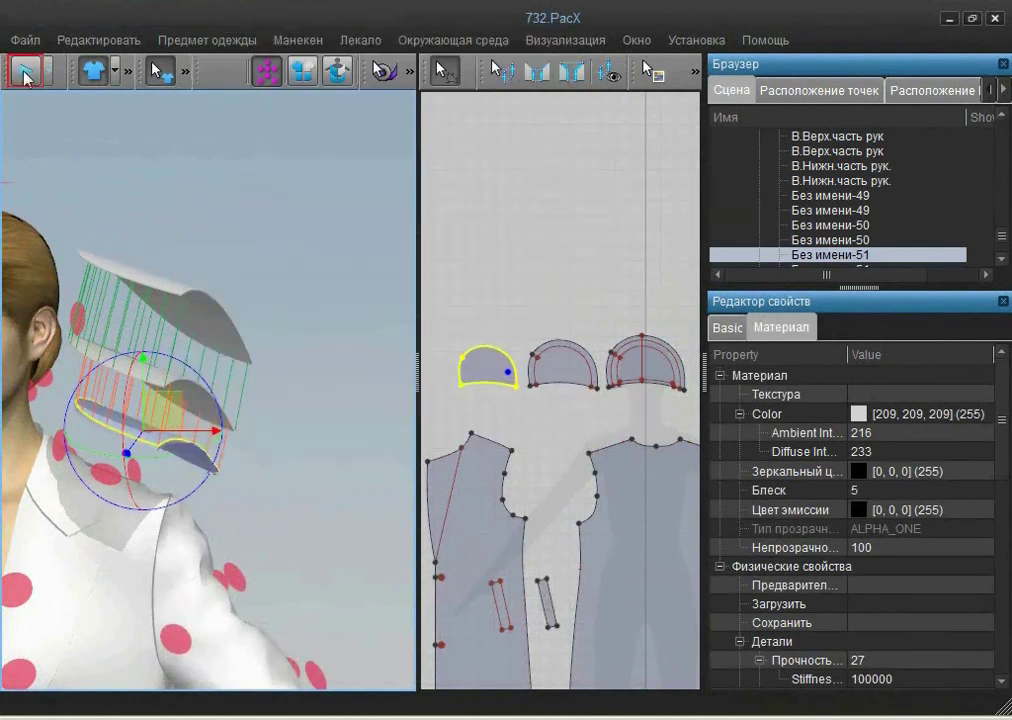
click(25, 75)
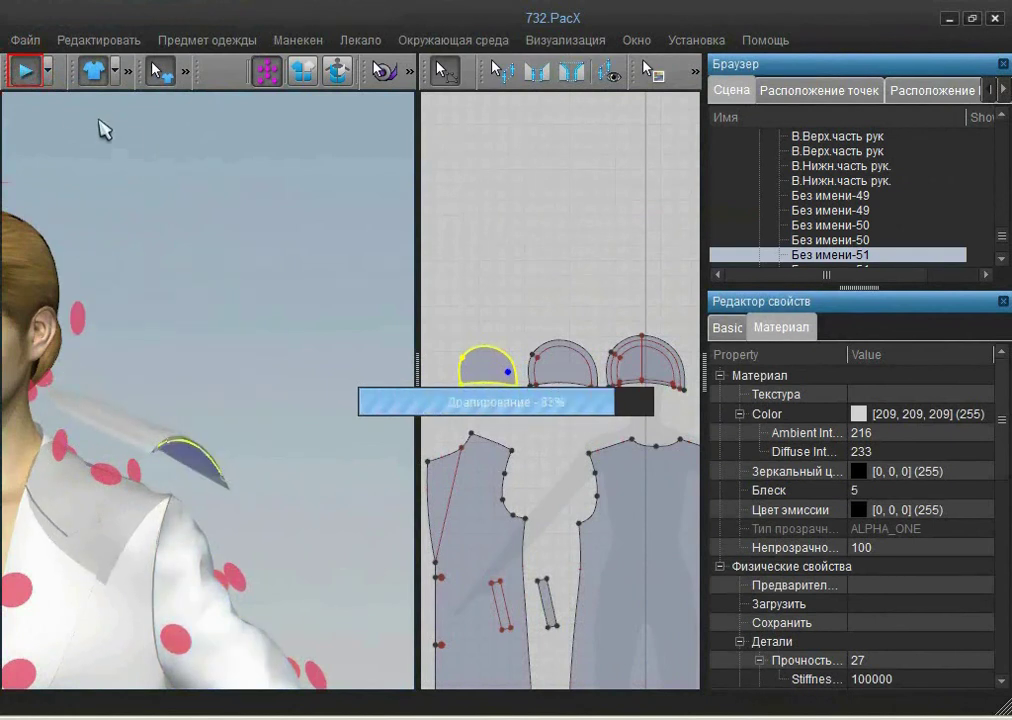
click(25, 73)
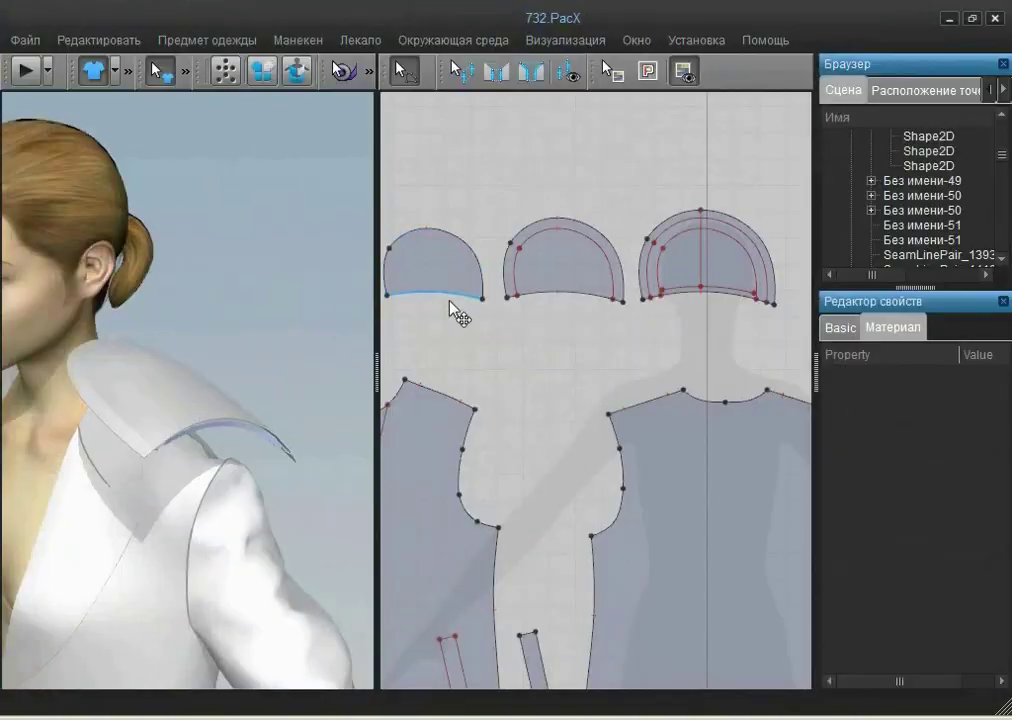
Unfreeze (Разморозить) the smallest shoulder pad layer.
click(435, 263)
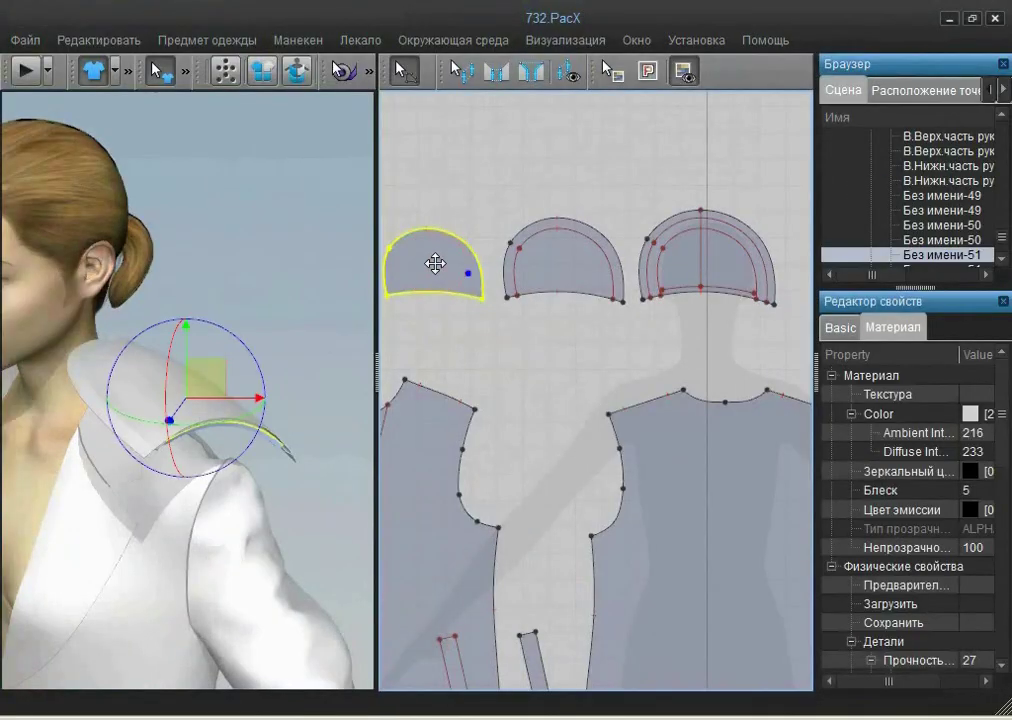
right_click(229, 428)
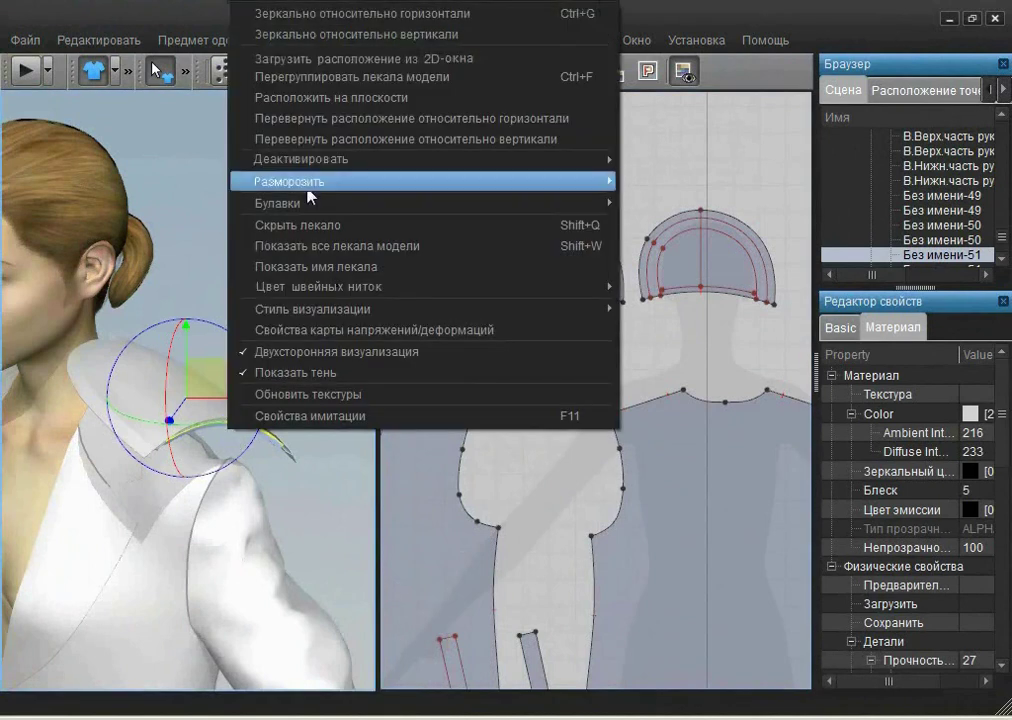
mouse_move(310, 188)
click(750, 186)
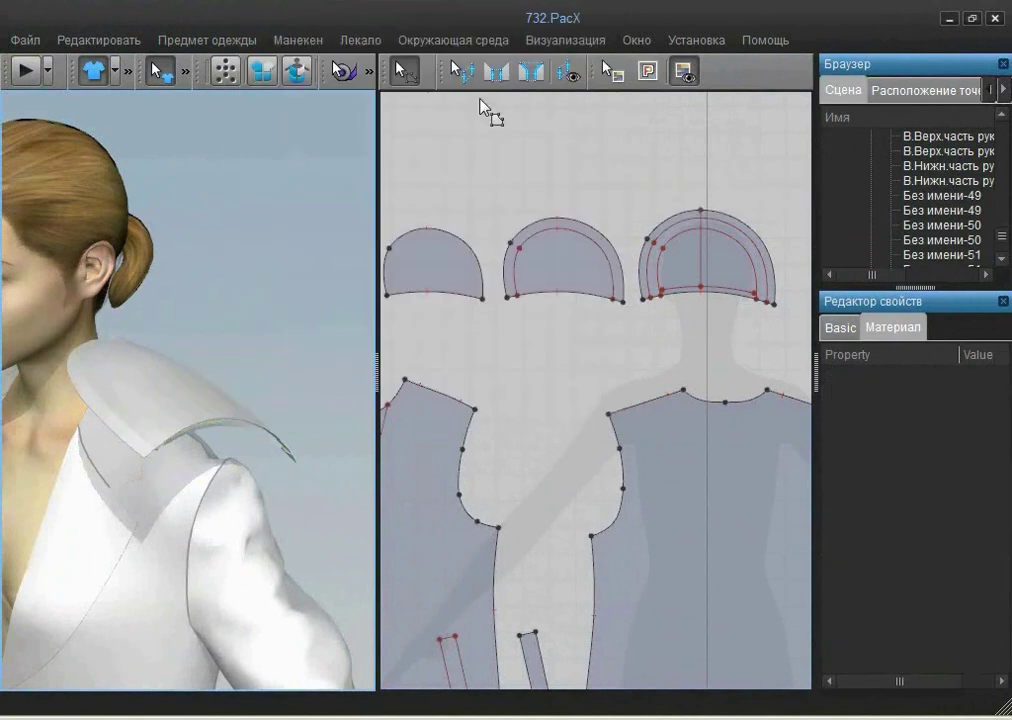
Free-sew the shorter part of the largest pad's lower edge to the front armhole from the shoulder point, with a 73,66 mm seam length.
click(530, 74)
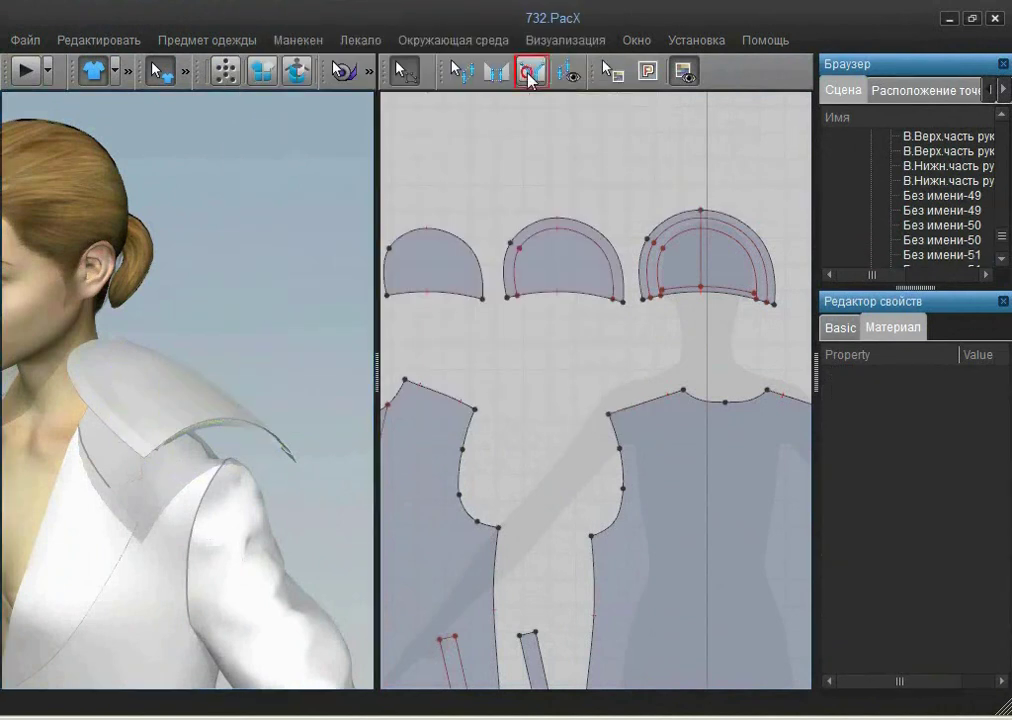
click(698, 287)
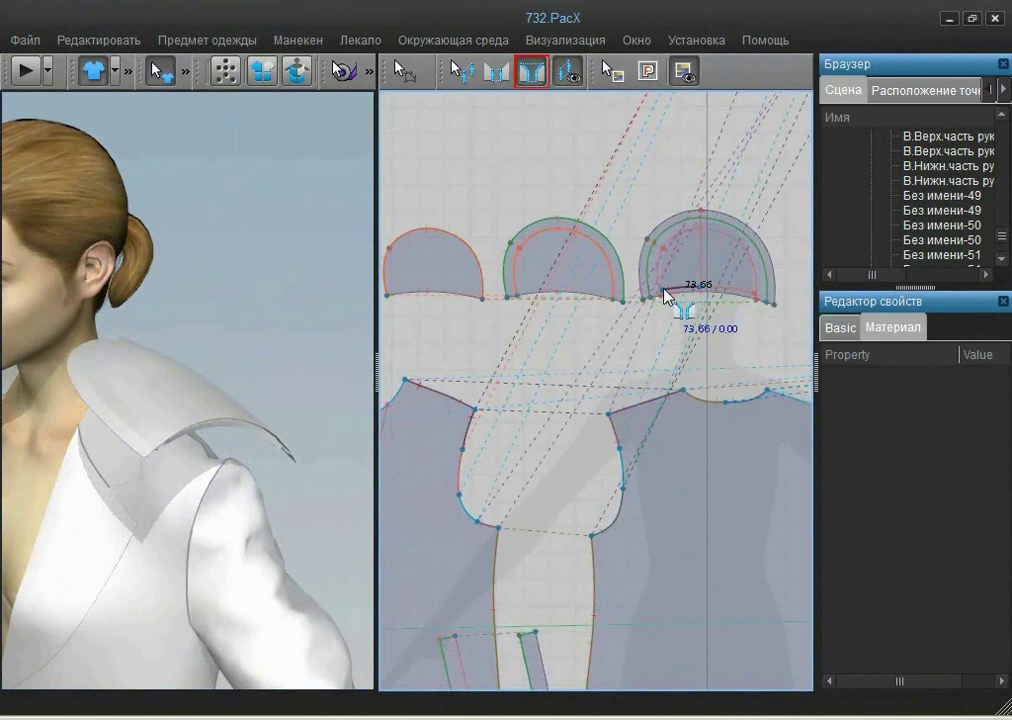
click(476, 412)
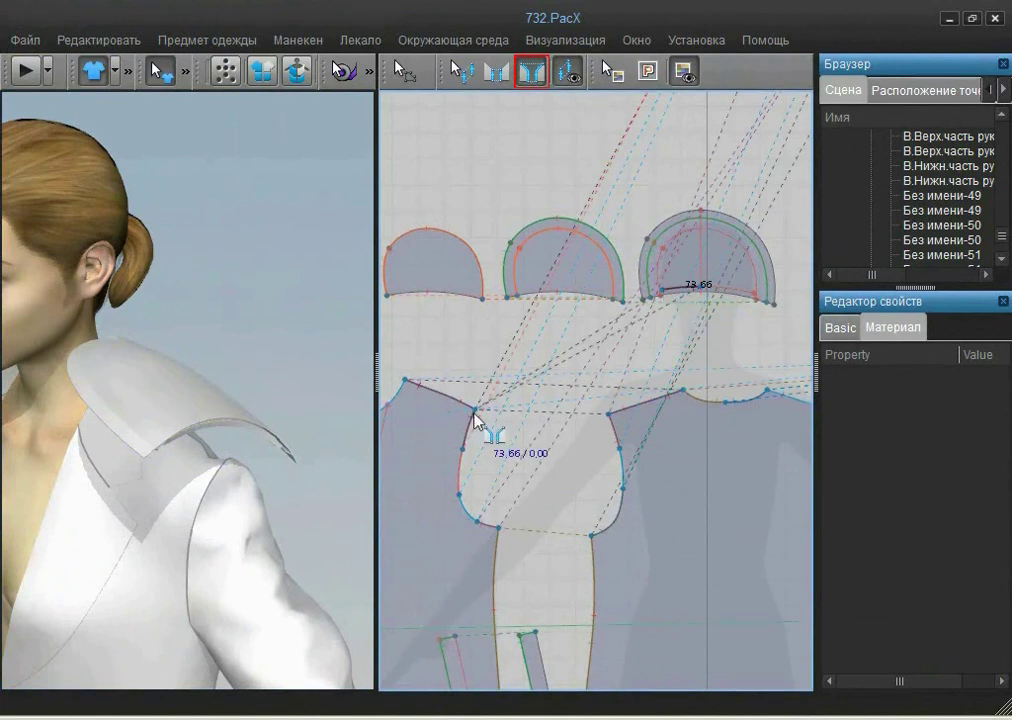
click(463, 447)
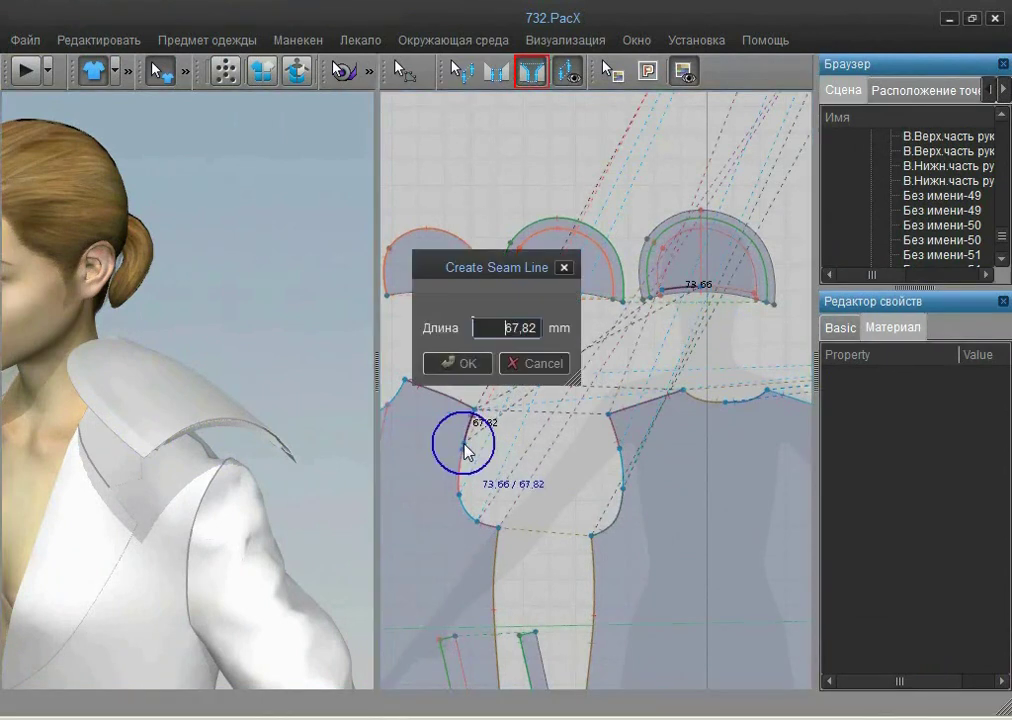
double_click(502, 328)
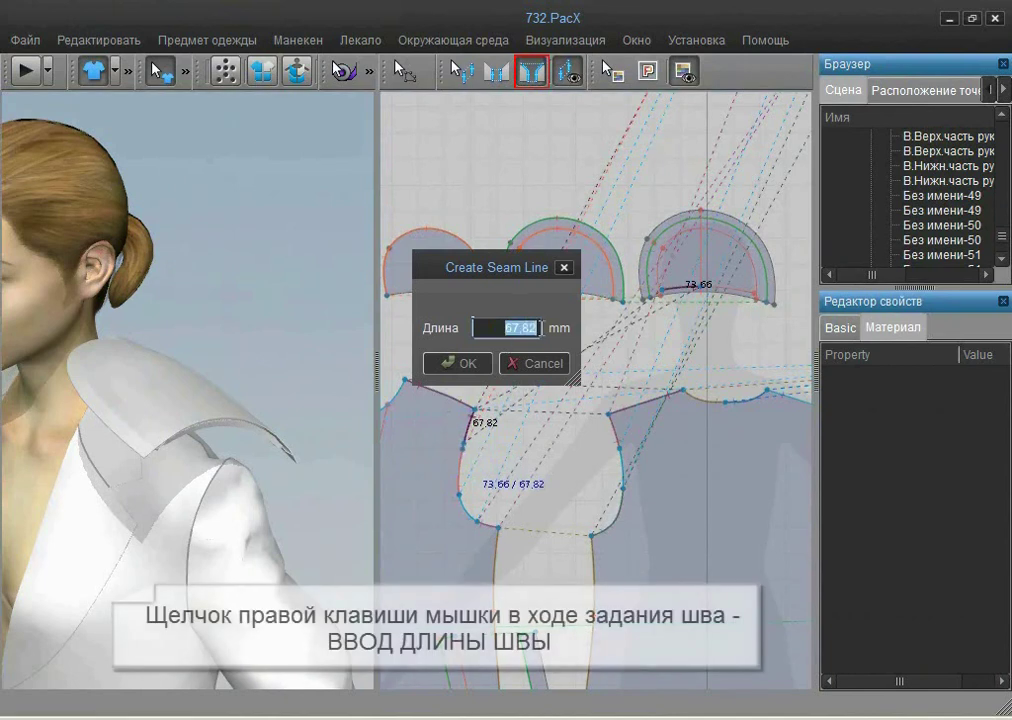
text(73,6)
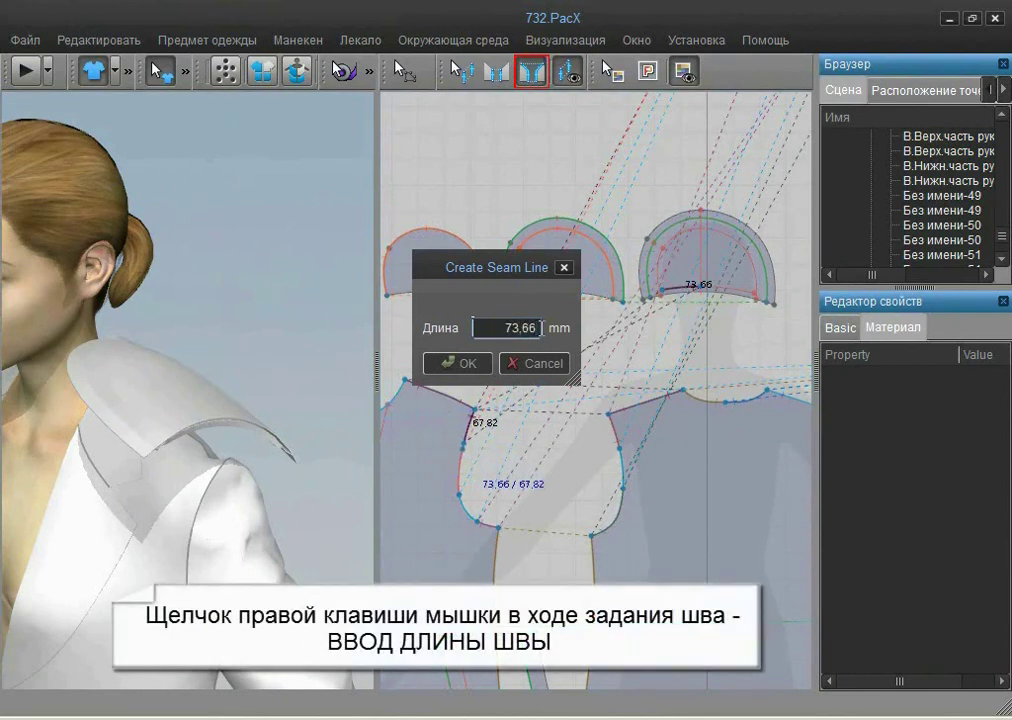
click(459, 363)
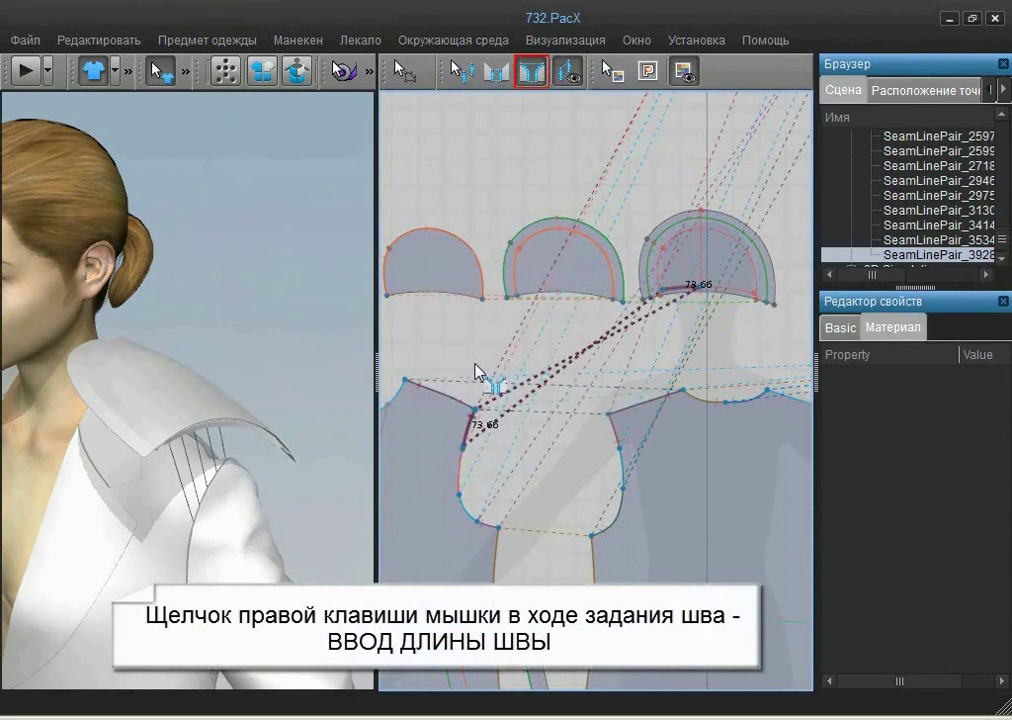
Sew the other part of the largest pad's lower edge to the back armhole over 102,77 mm, and simulate until the pad is drawn in.
click(686, 285)
right_click(619, 467)
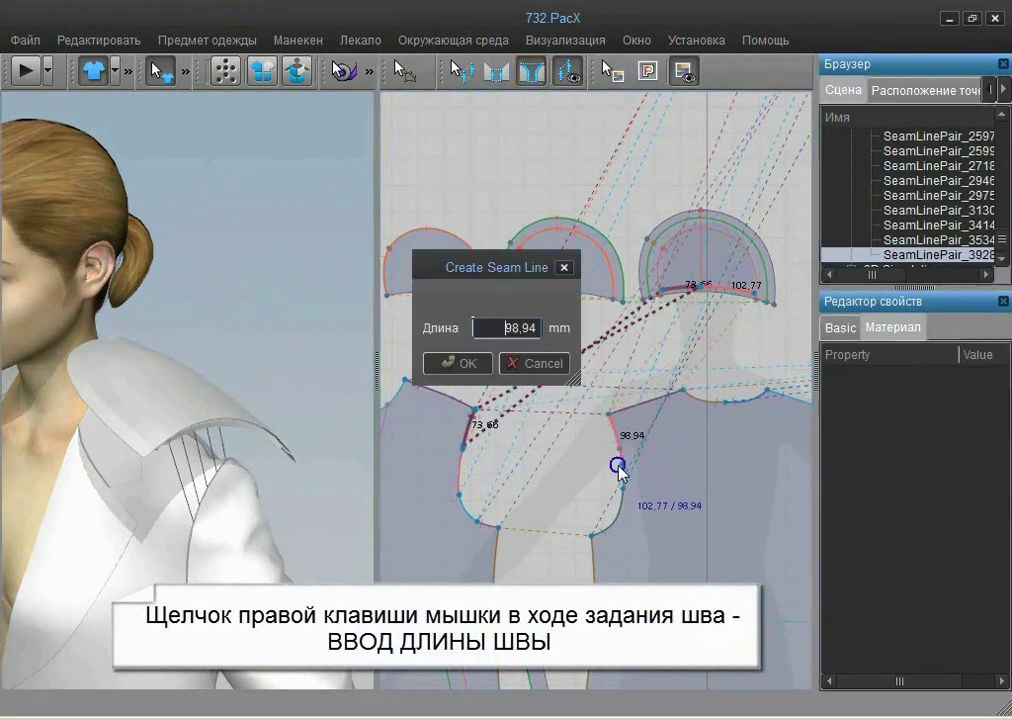
drag(506, 328, 539, 327)
text(102,77)
click(465, 368)
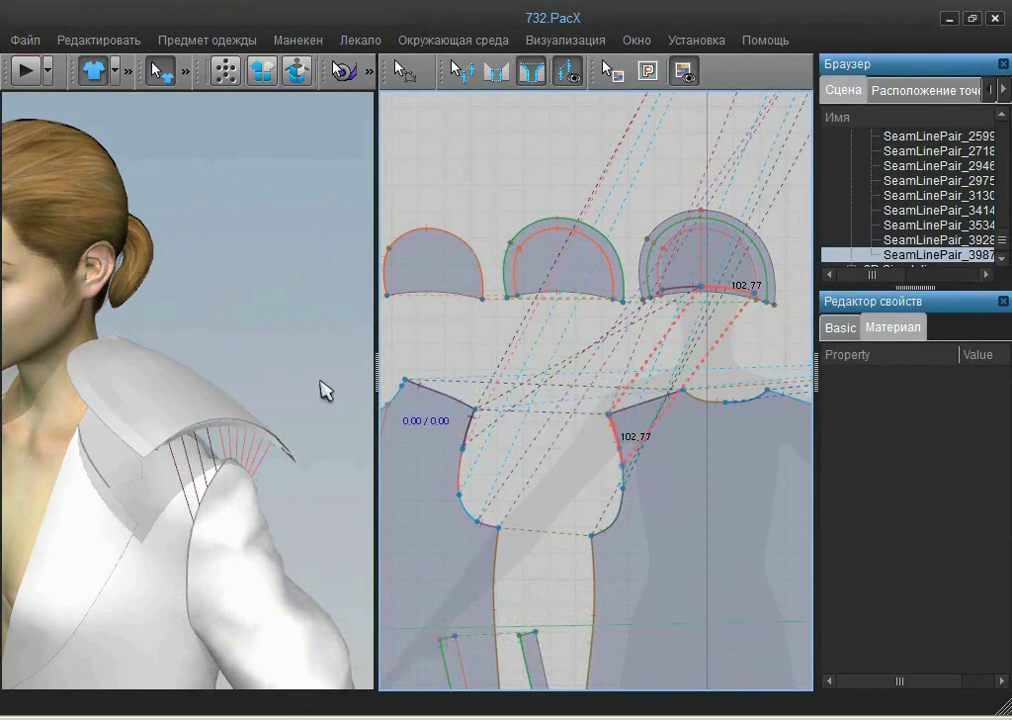
click(25, 70)
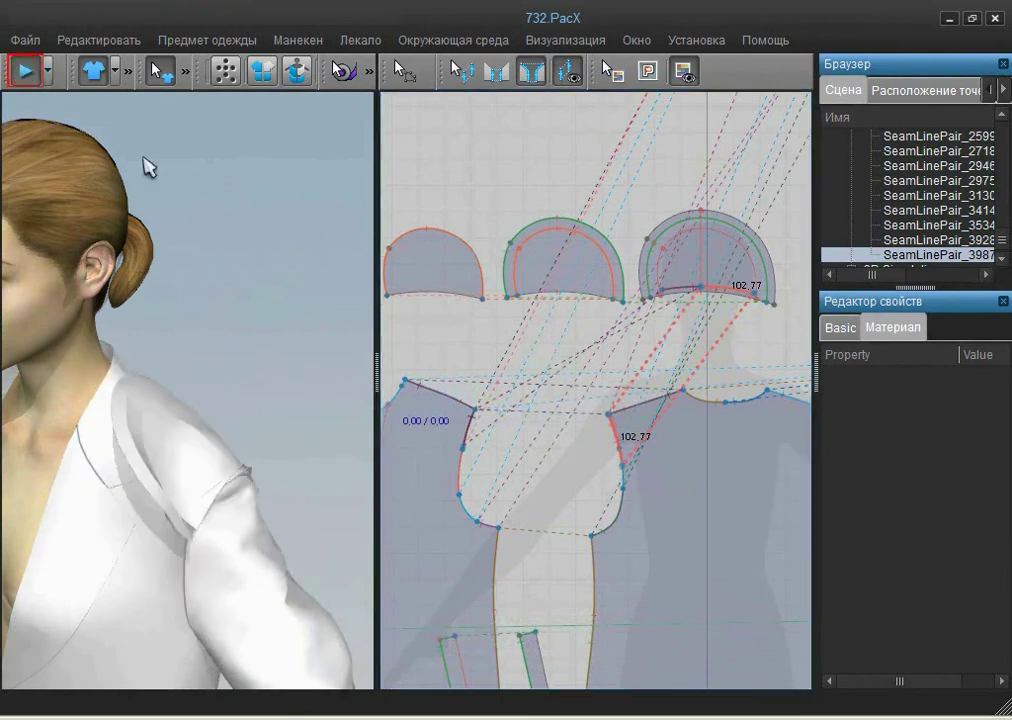
click(27, 72)
Set the layer (Слой) of all coat pieces except the shoulder pads to 10, and run the simulation, stopping it when done.
drag(346, 657, 588, 542)
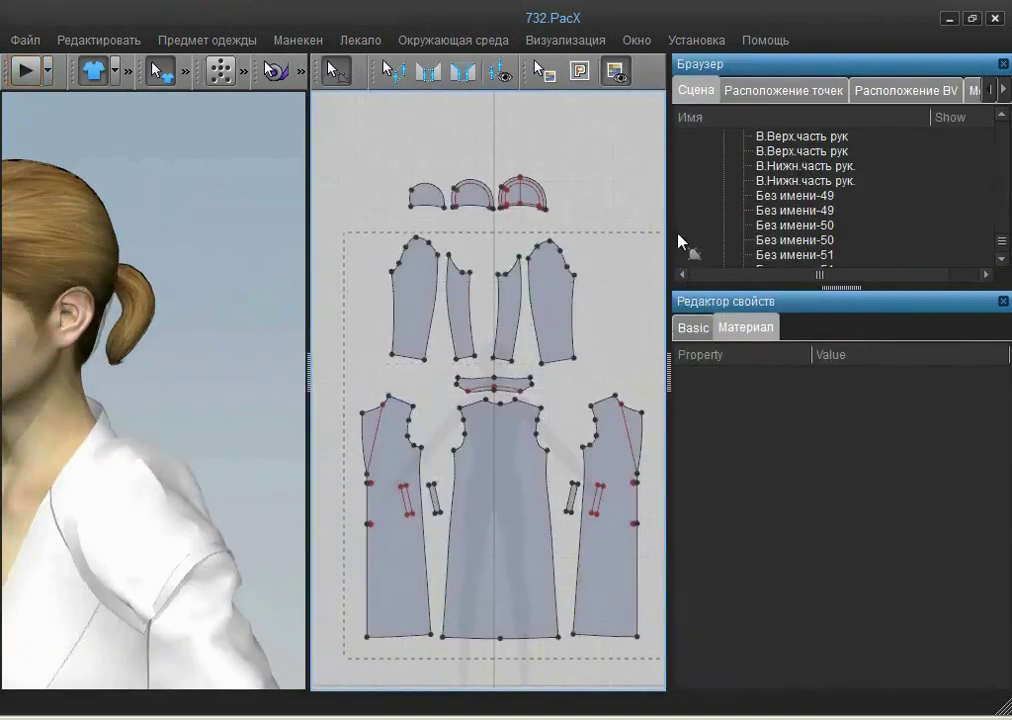
drag(678, 241, 678, 236)
click(818, 678)
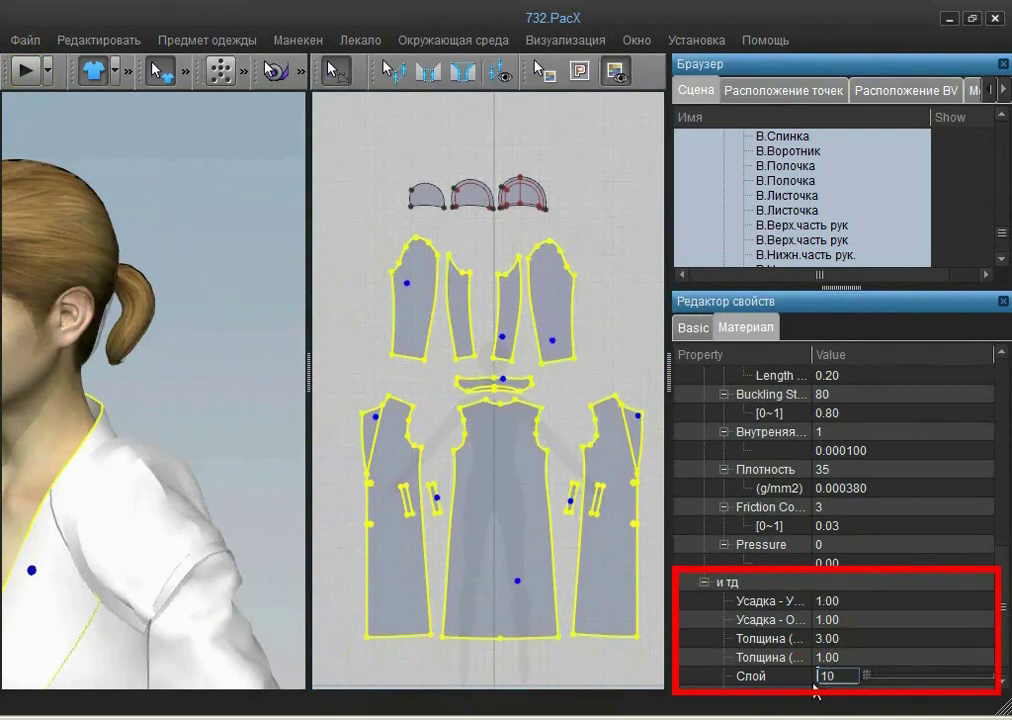
key(Return)
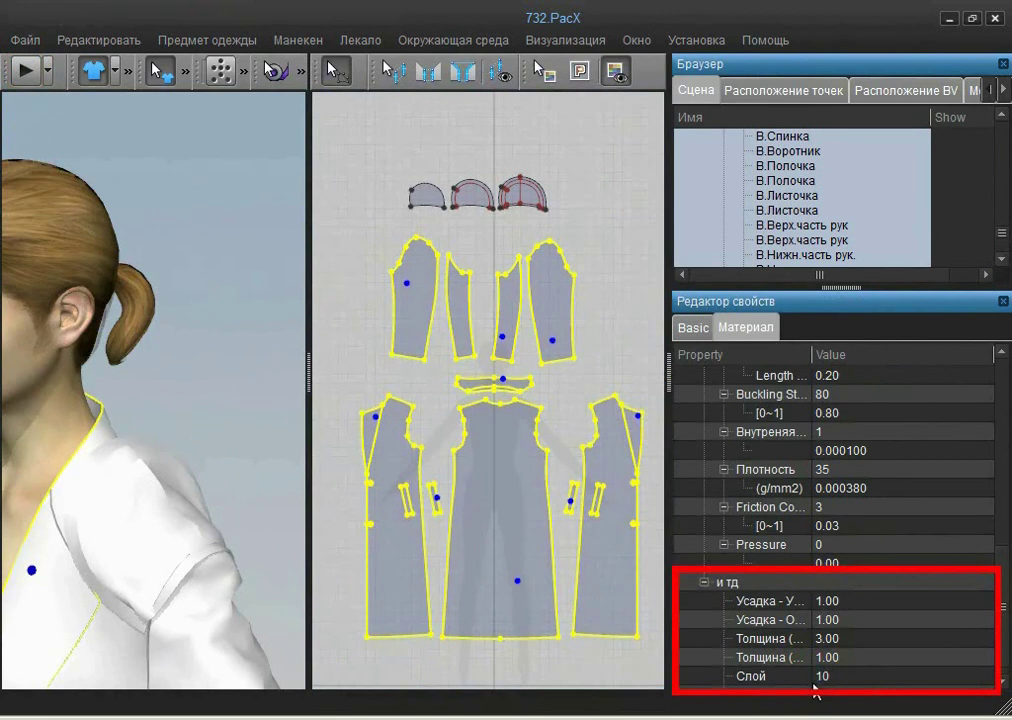
click(25, 70)
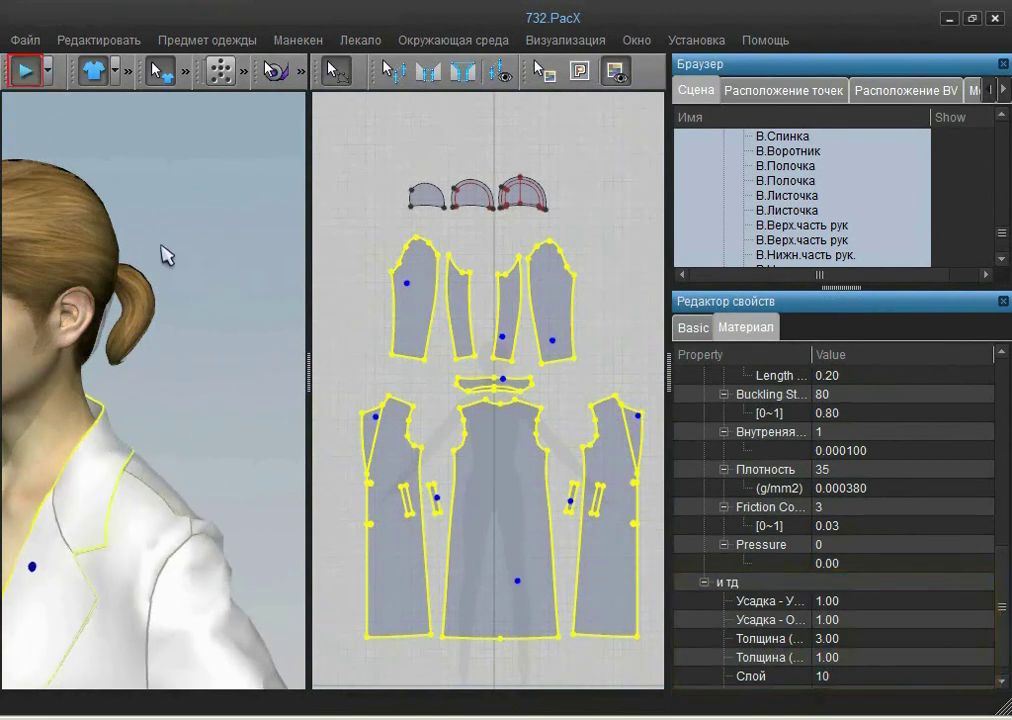
click(30, 76)
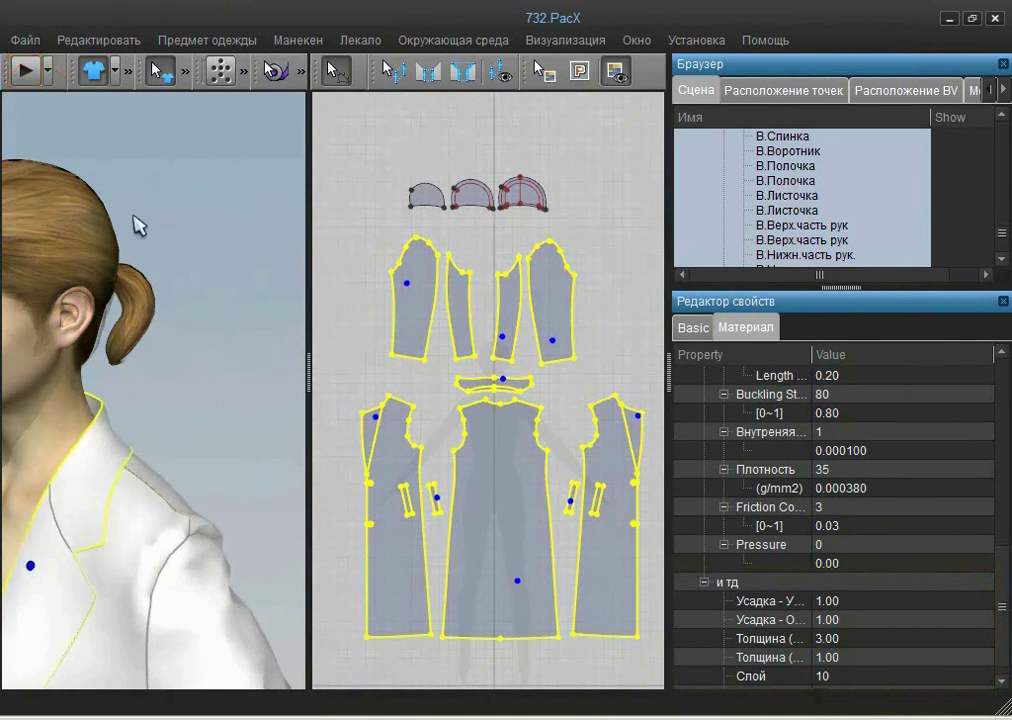
Set the layer (Слой) of all pieces including the pads to 0, and simulate while pulling the sleeve fabric into shape.
drag(338, 665, 545, 462)
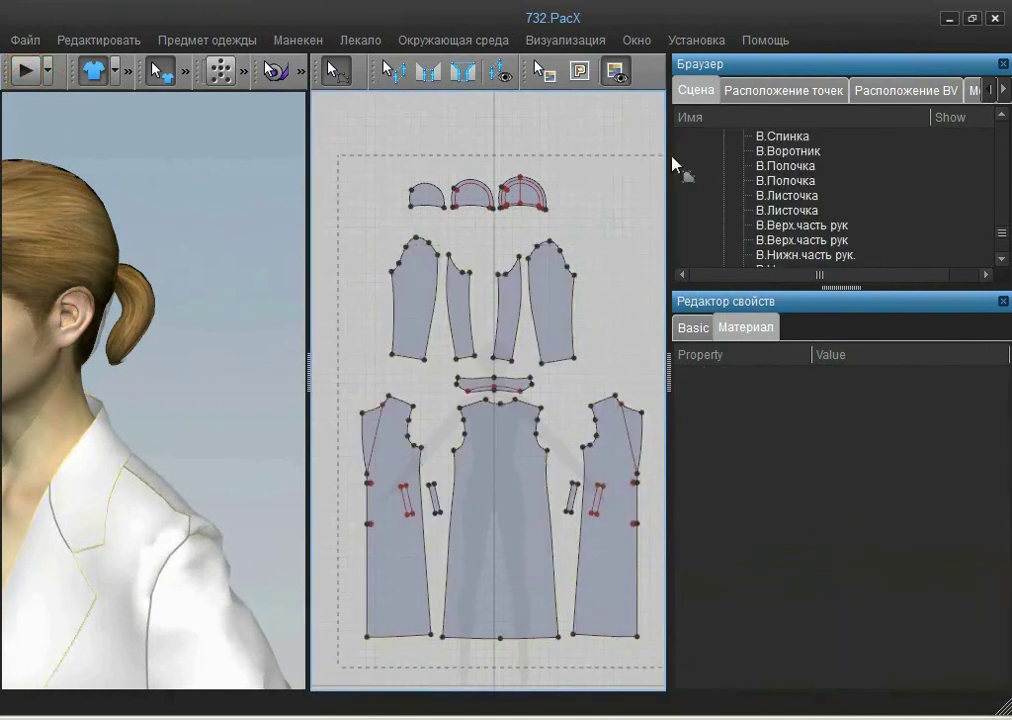
drag(672, 163, 671, 152)
drag(1001, 440, 1005, 665)
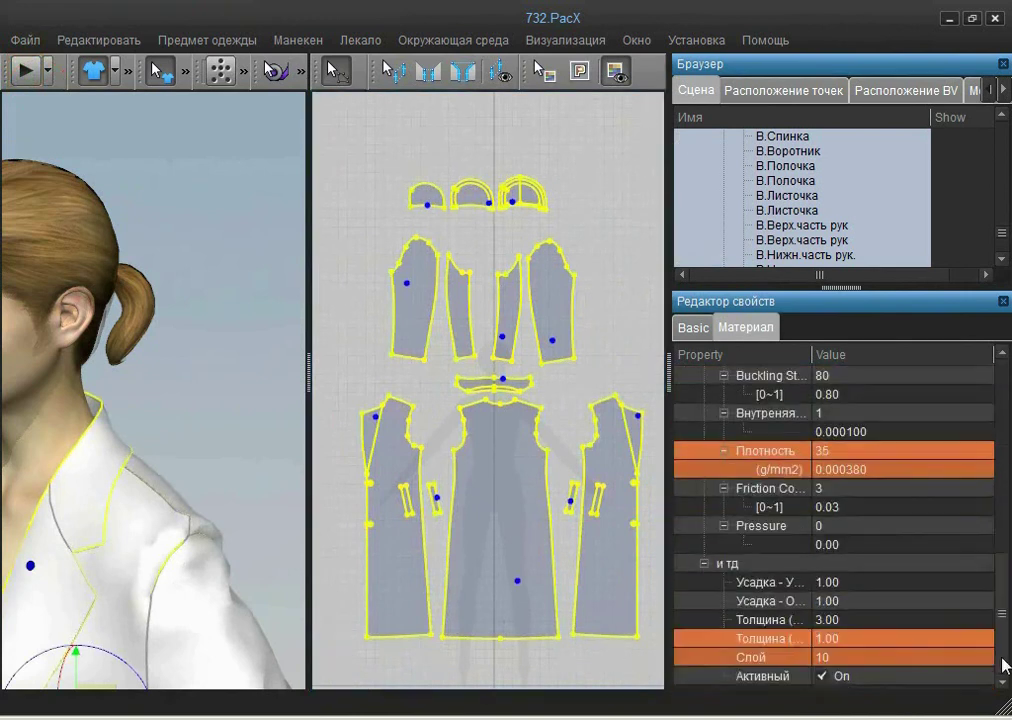
click(822, 657)
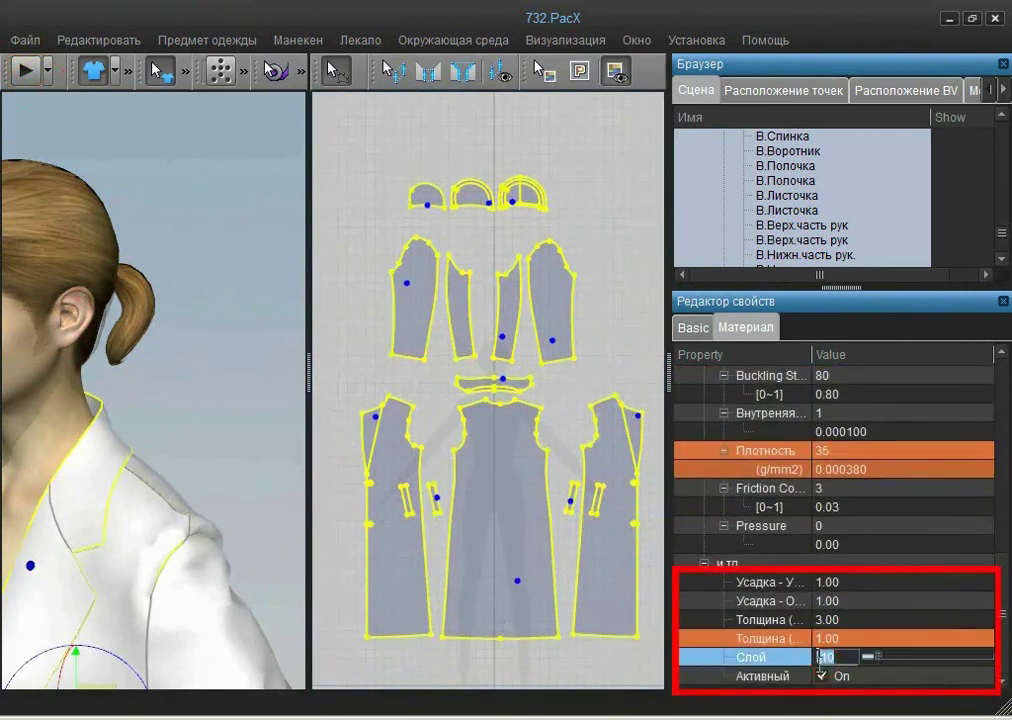
text(0)
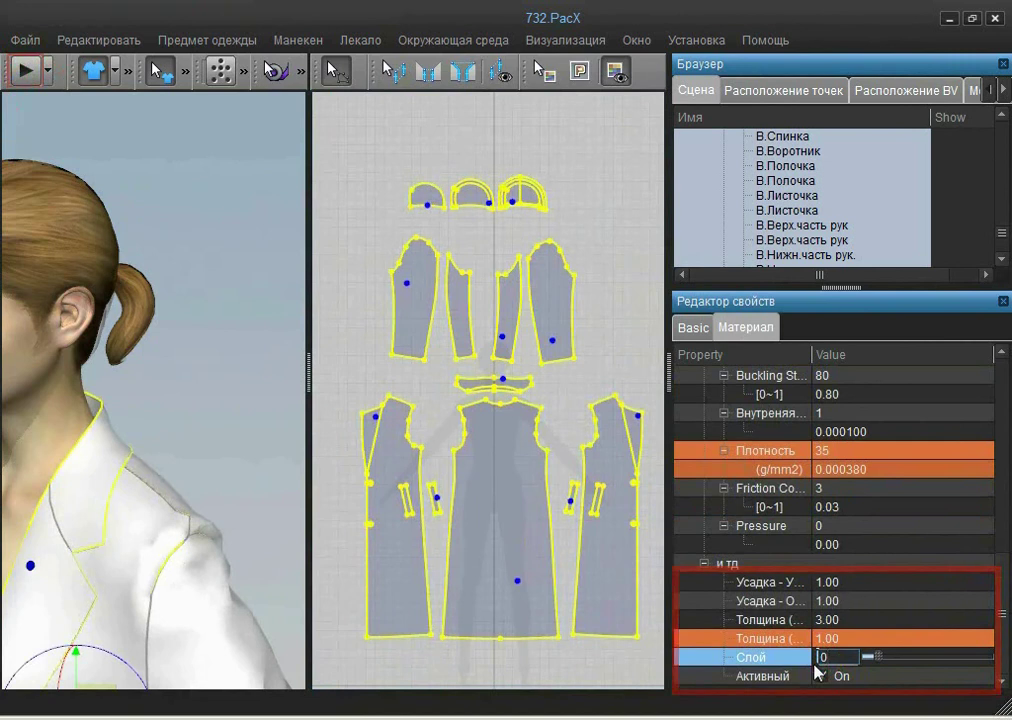
click(27, 74)
mouse_move(199, 562)
mouse_down()
mouse_move(244, 567)
mouse_move(258, 580)
mouse_move(219, 610)
mouse_move(267, 605)
mouse_move(300, 655)
mouse_up()
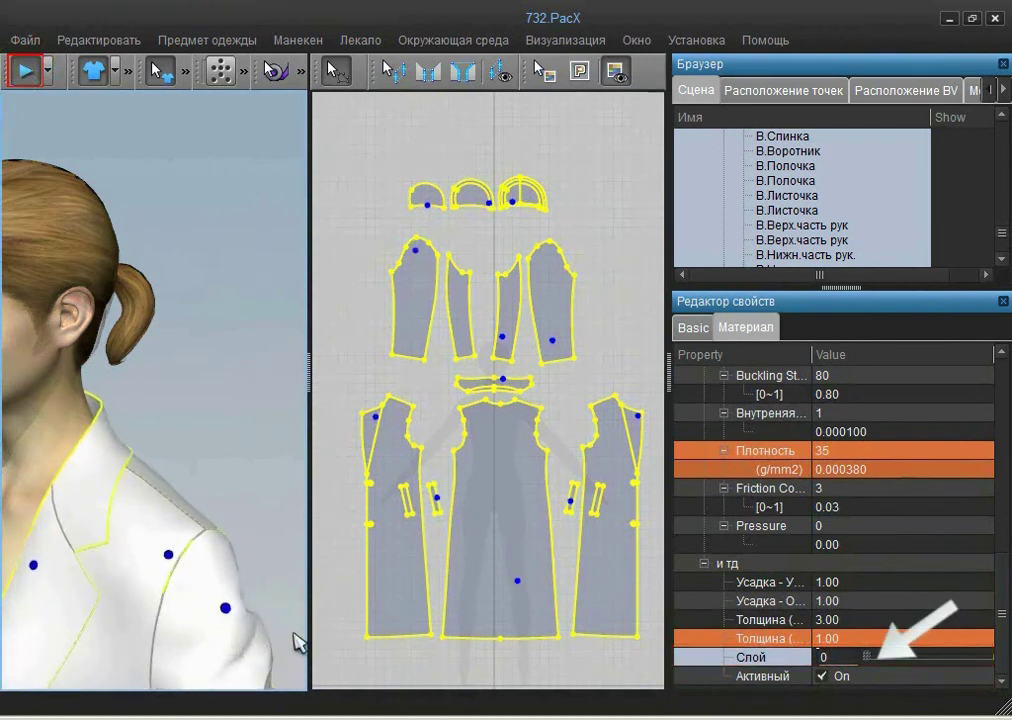
click(26, 72)
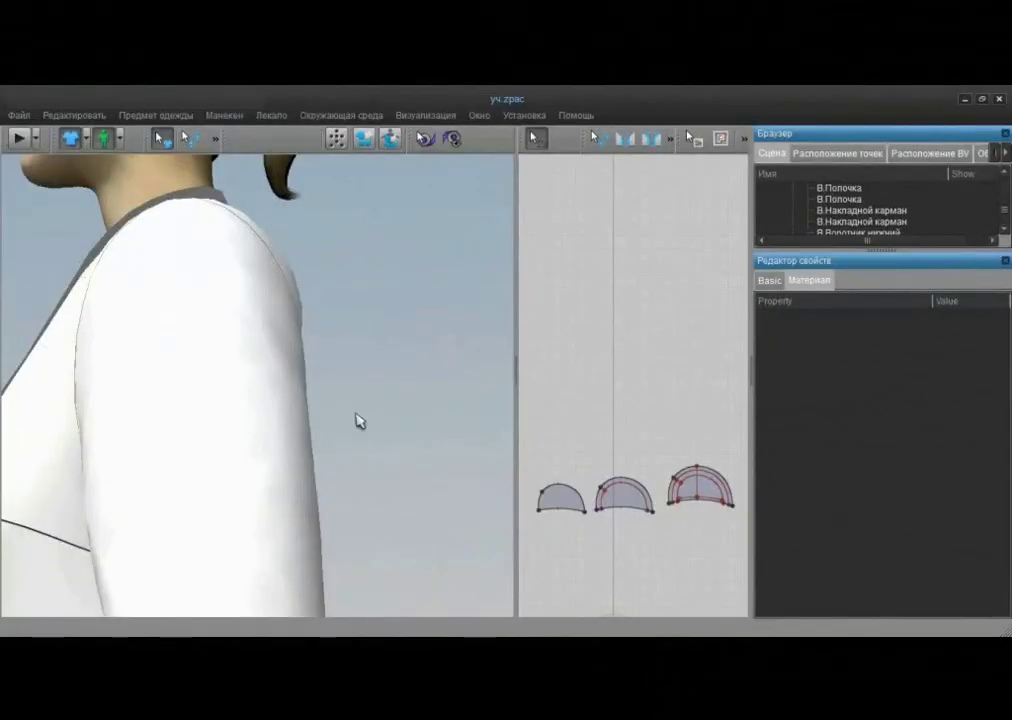
In the уч.zpac garment, hide the sleeve and set the smallest pad's Толщина (имитация) and Толщина (визуализация) to 0.70 cm.
right_click(265, 402)
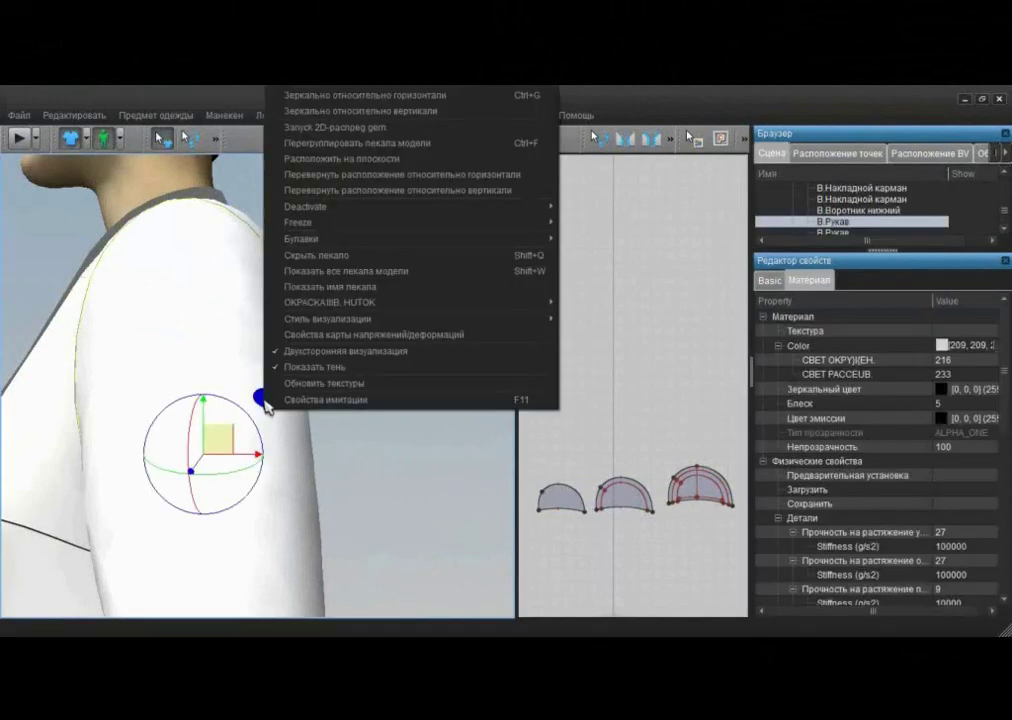
click(325, 260)
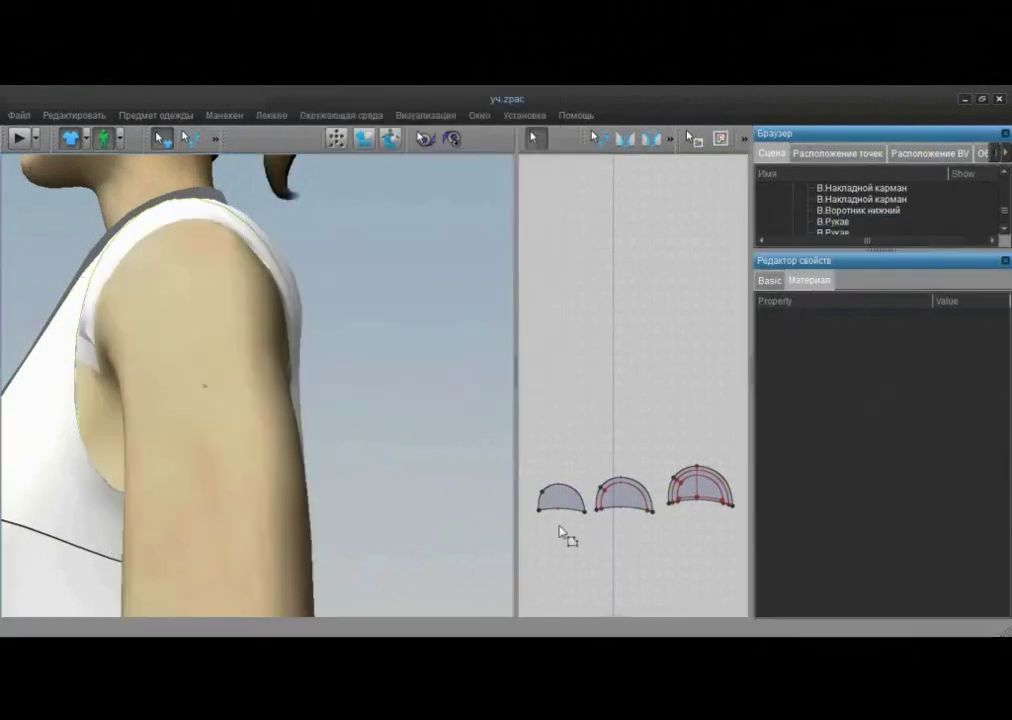
click(558, 498)
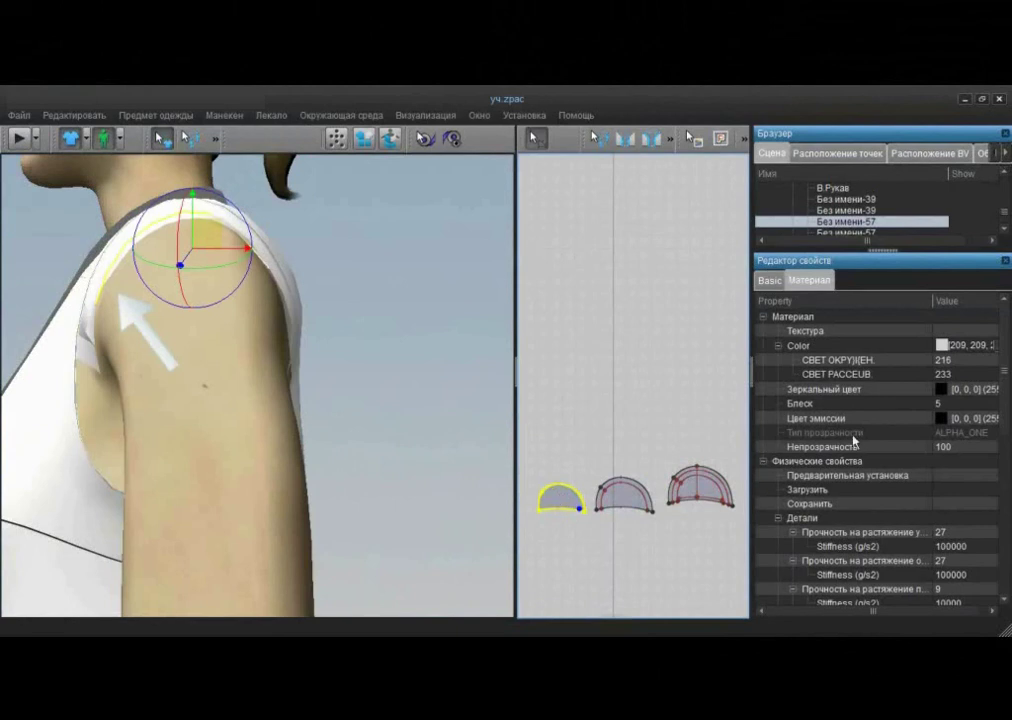
drag(1005, 372, 1009, 580)
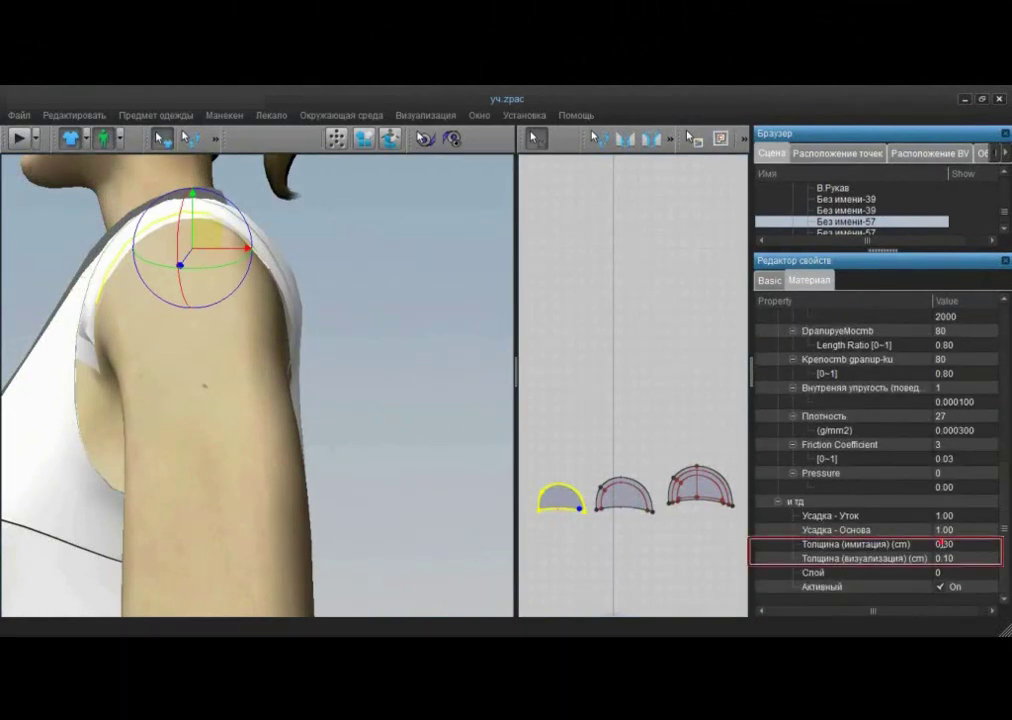
double_click(952, 545)
click(952, 545)
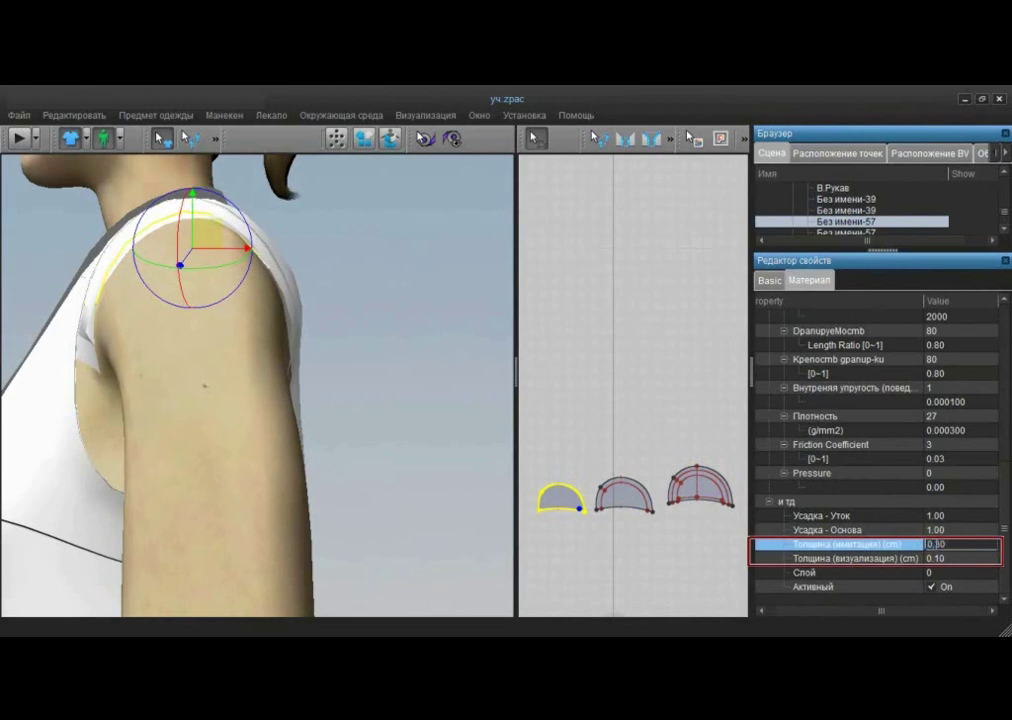
double_click(941, 544)
click(950, 557)
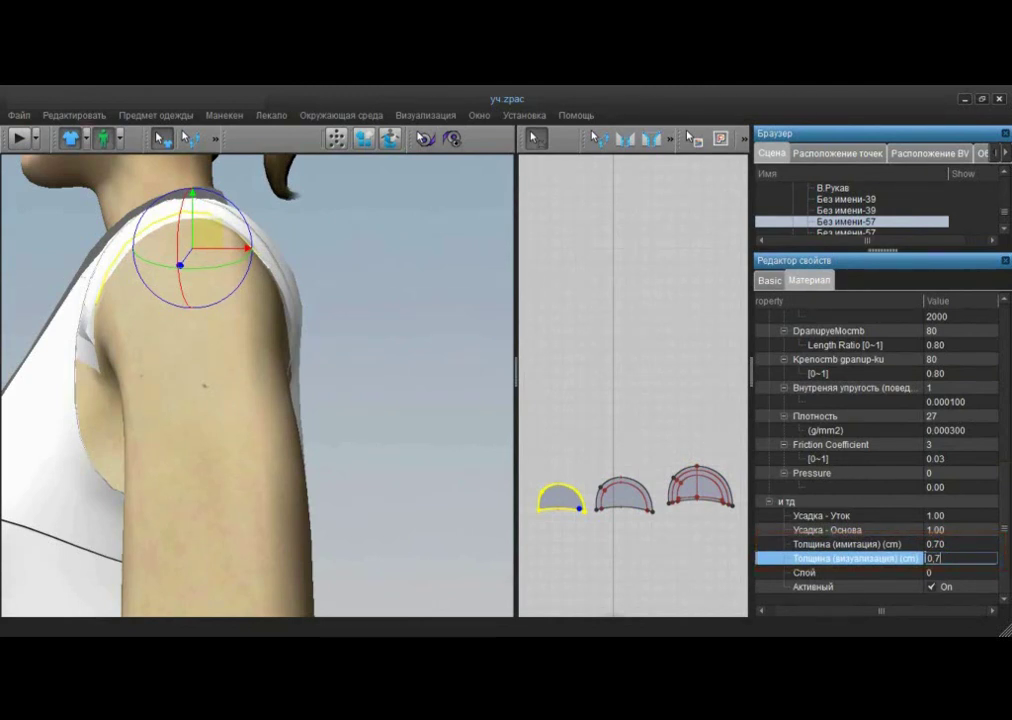
key(Return)
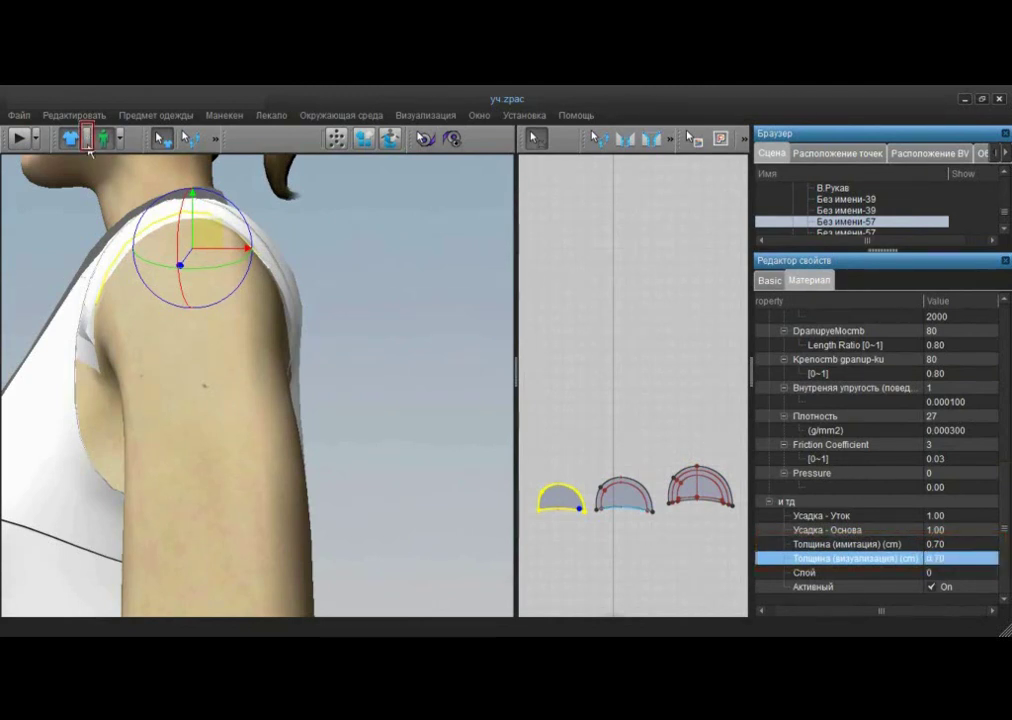
Switch the garment's visualization style to the thick textured surface (Толстая текстурная поверхность).
click(86, 139)
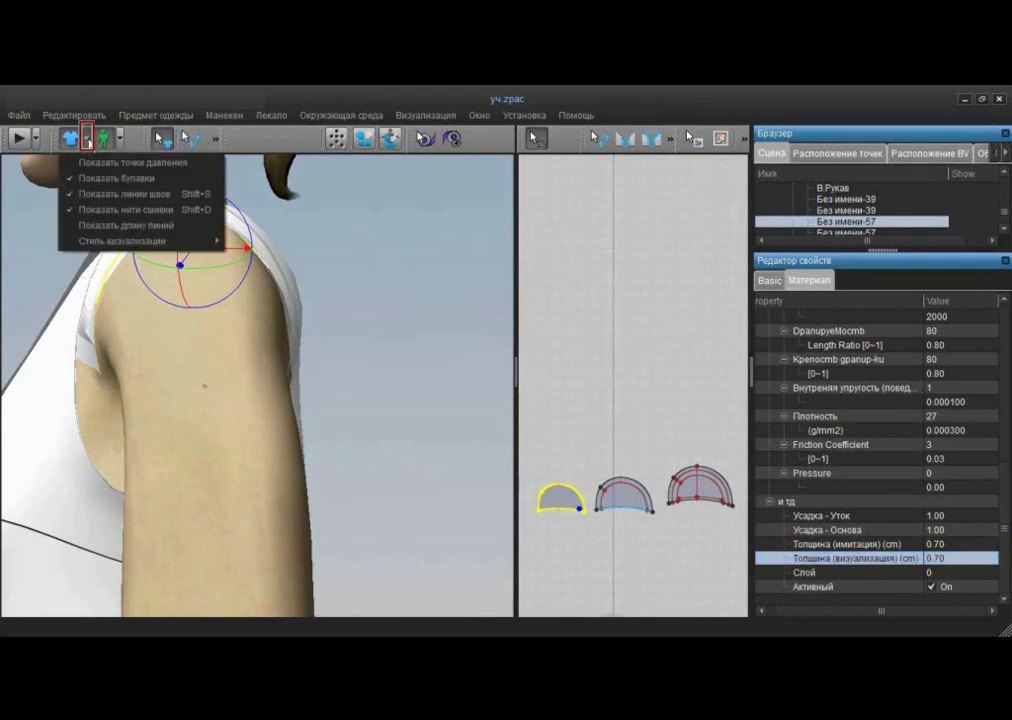
mouse_move(102, 250)
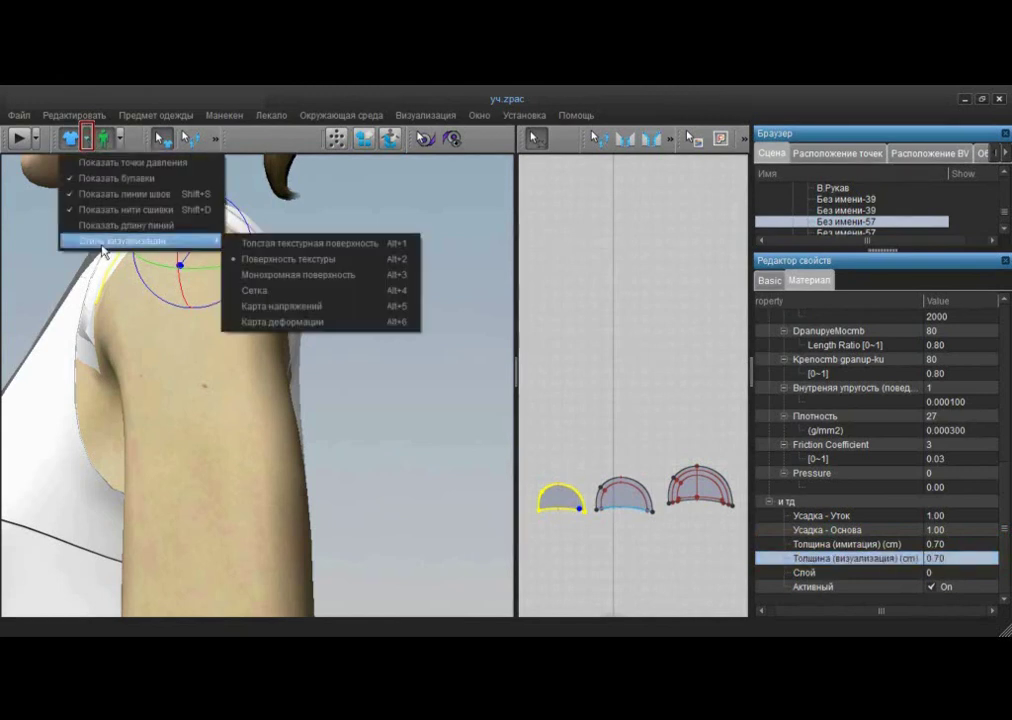
click(277, 247)
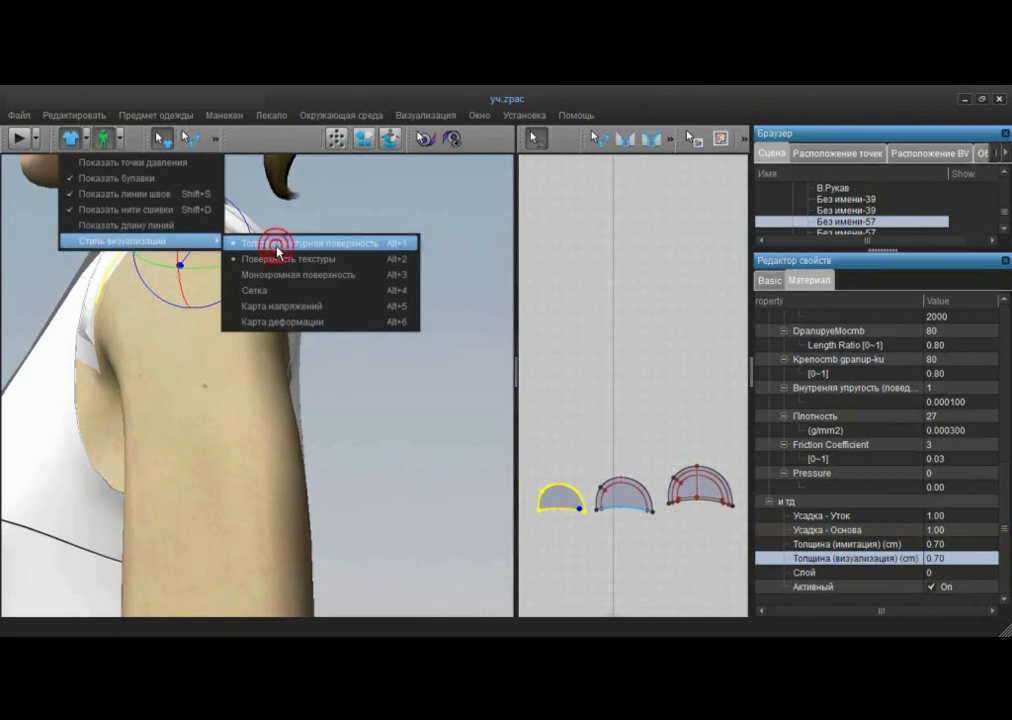
click(277, 246)
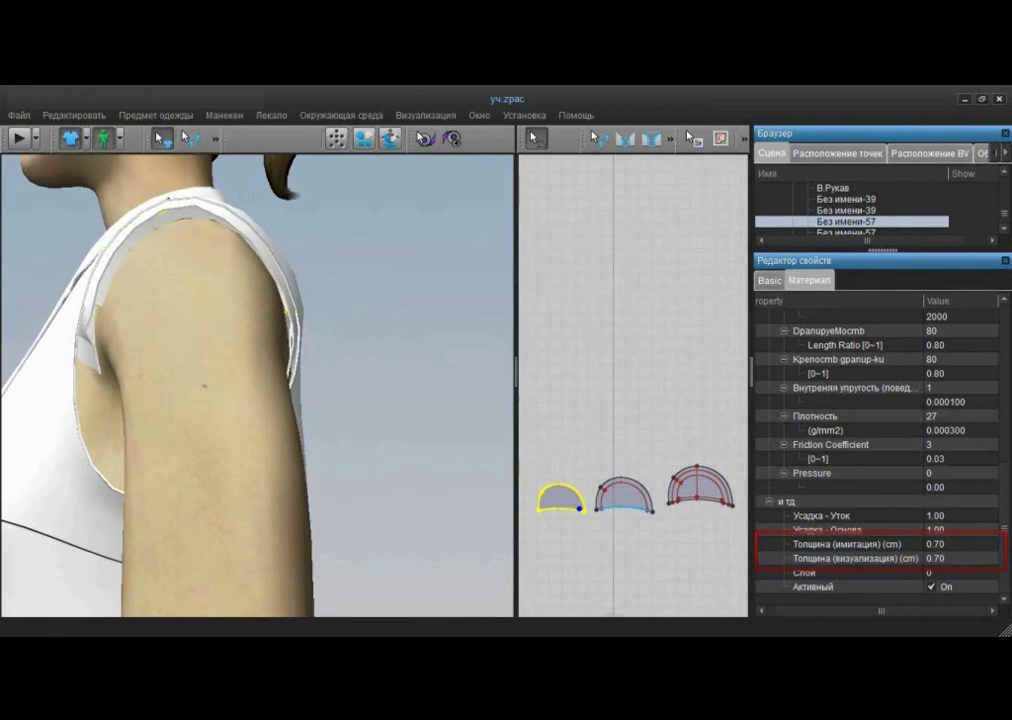
Run the simulation on the garment with the thickened shoulder pad and stop it.
click(21, 139)
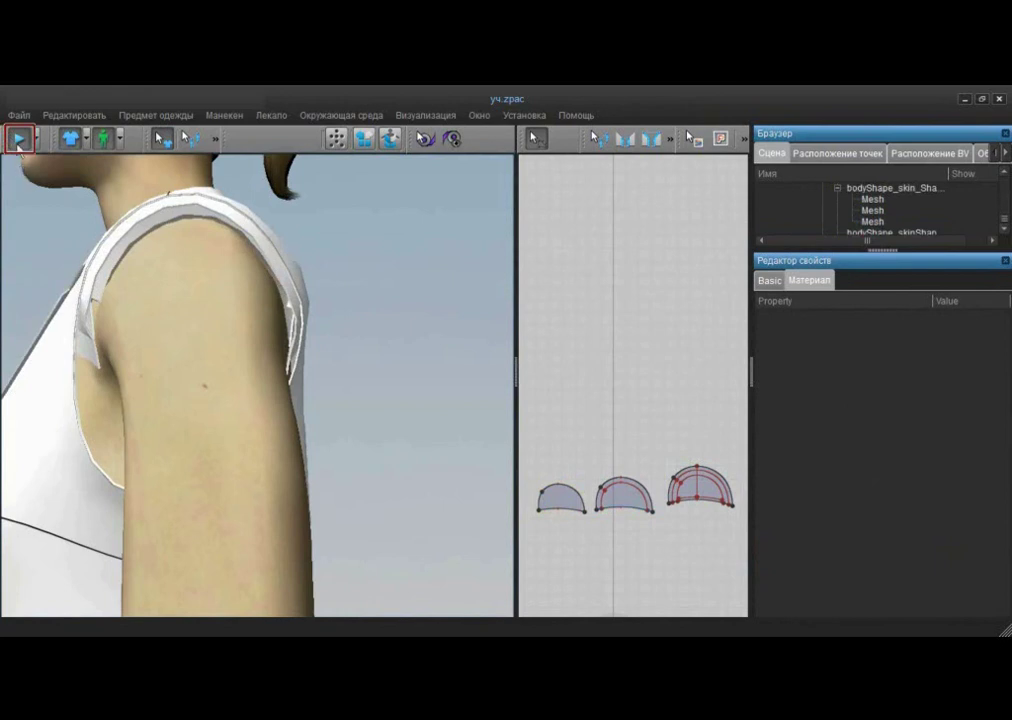
click(20, 141)
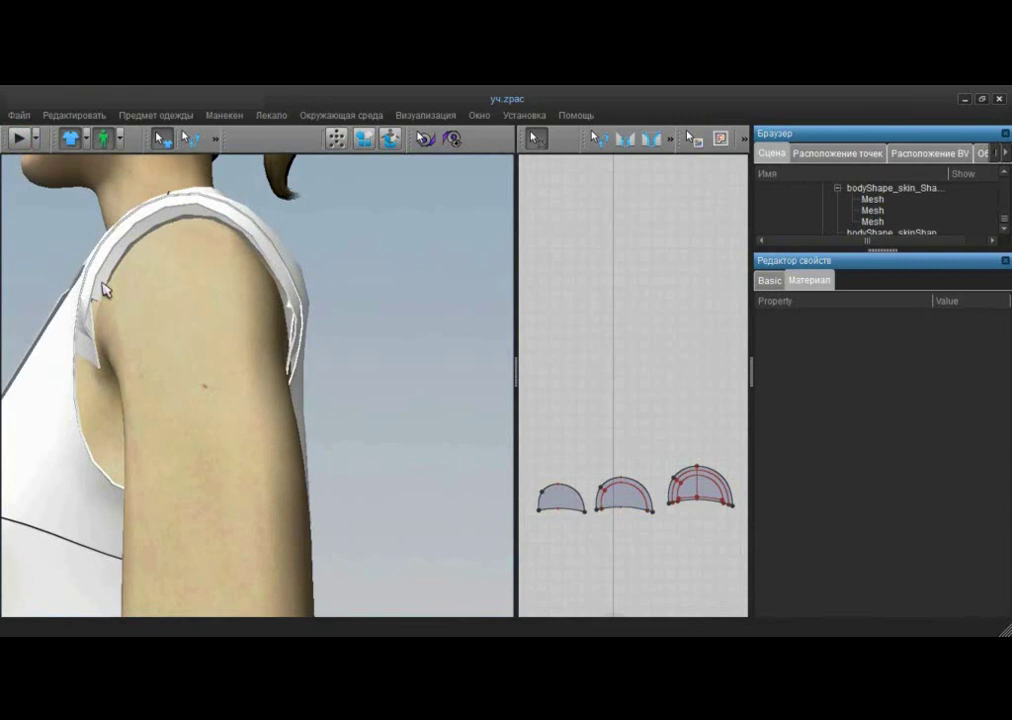
right_click(104, 289)
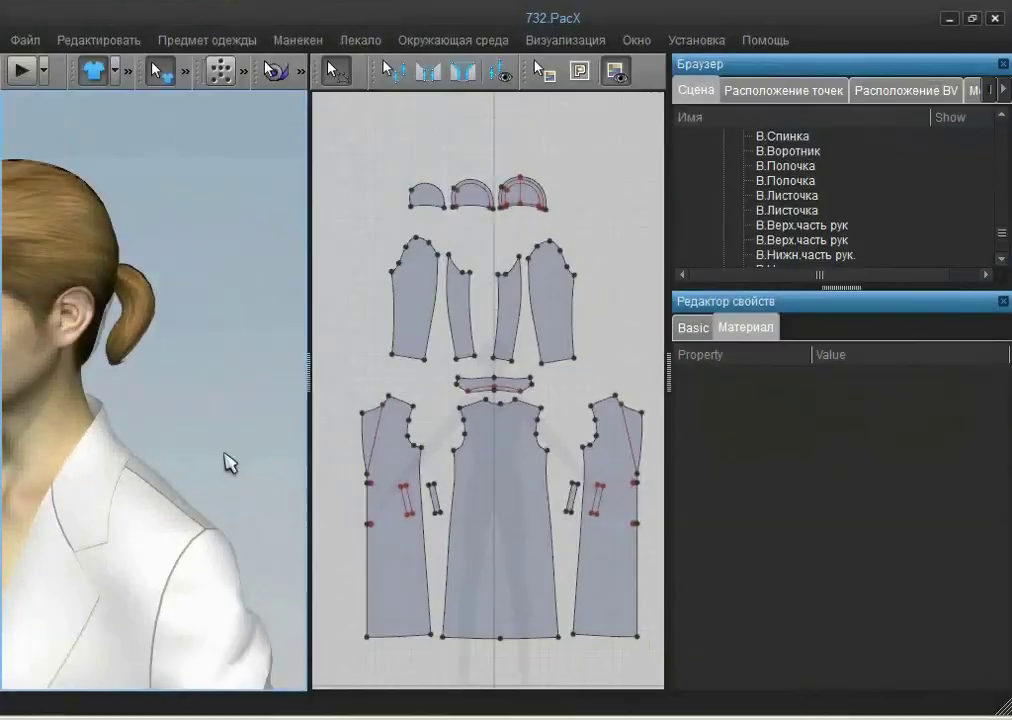
Inspect the padded shoulder from the front and widen the 3D view.
right_drag(229, 463, 294, 413)
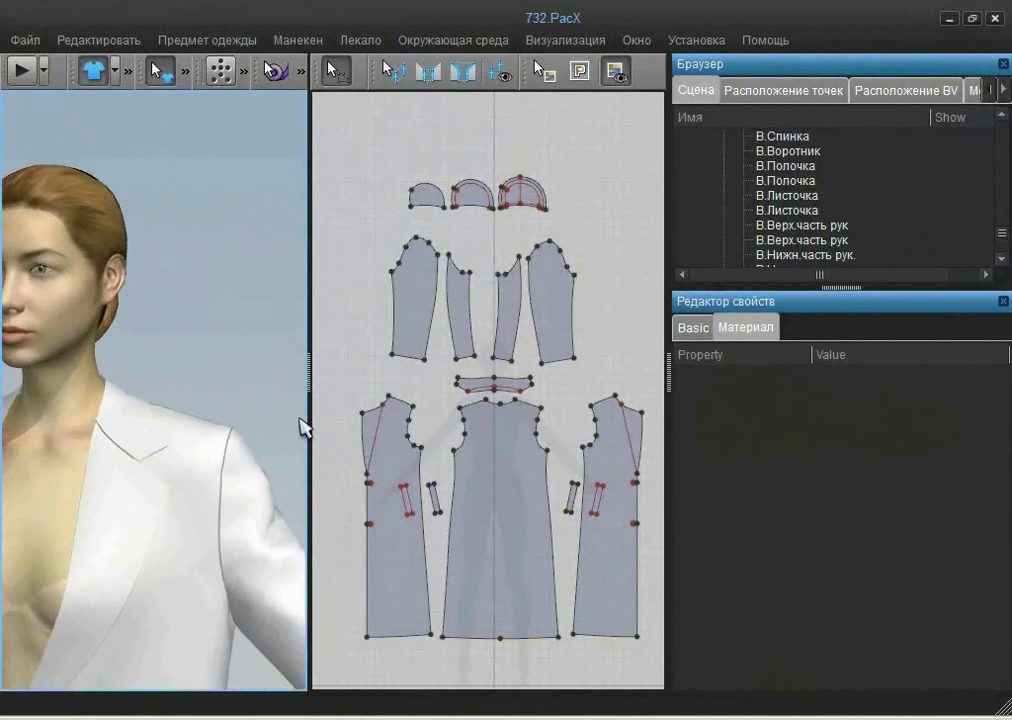
scroll(303, 424, down, 3)
drag(309, 373, 452, 373)
right_drag(339, 463, 311, 467)
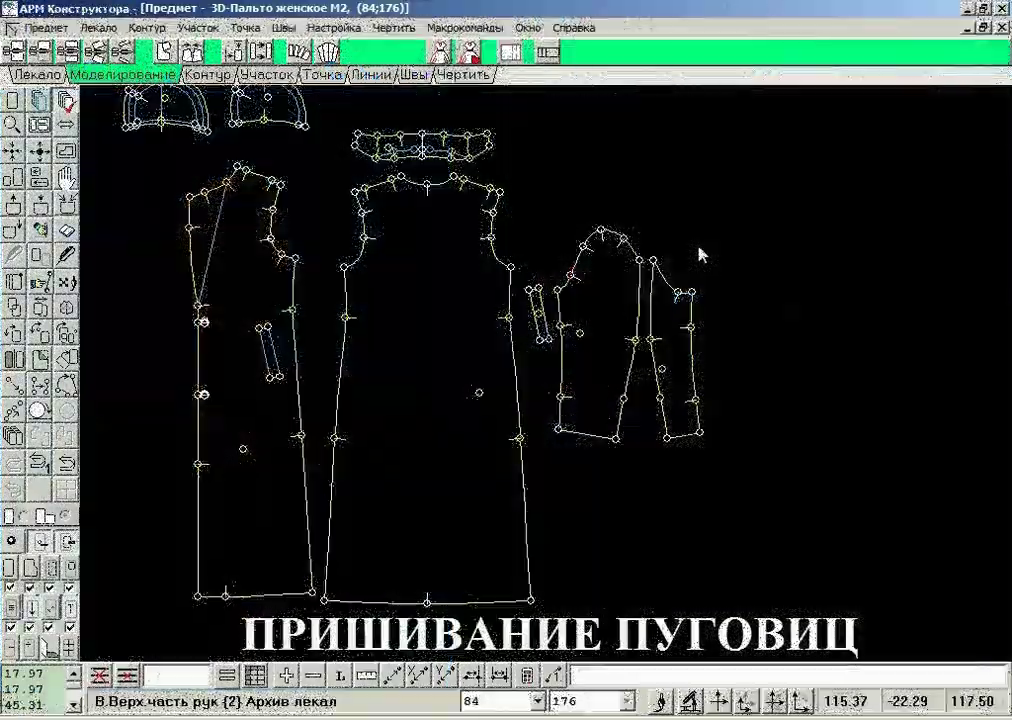
In АРМ Конструктор, build a button piece with the 3D-Круг macro, radius 1.00 and cross side 0.35, and update the 3D garment's patterns.
click(501, 28)
mouse_move(612, 241)
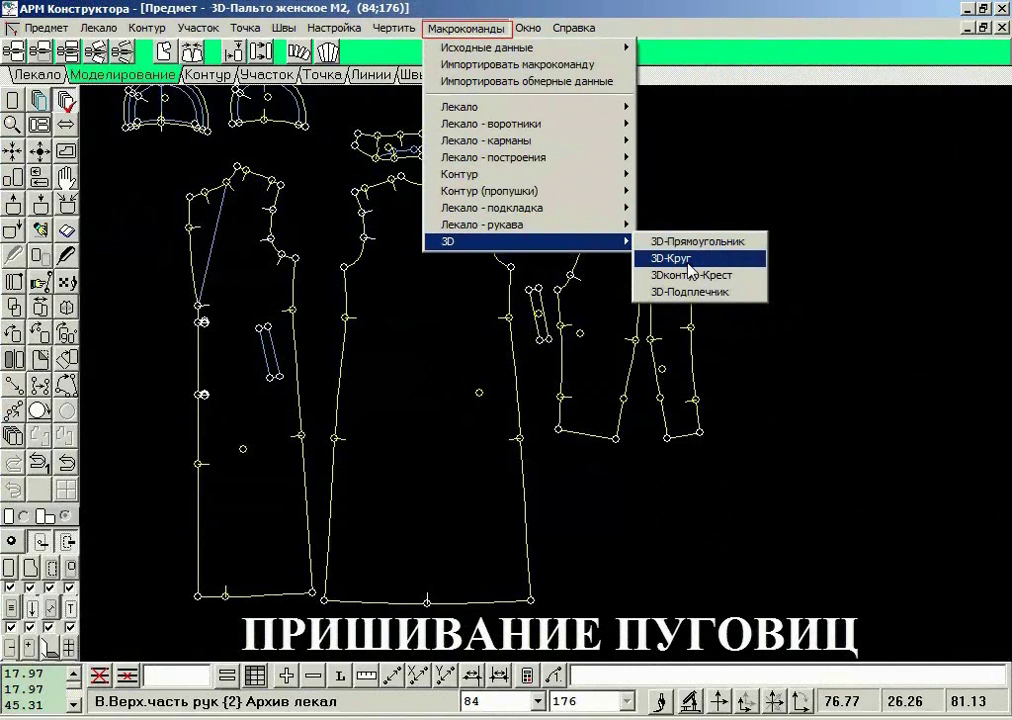
click(689, 262)
click(300, 188)
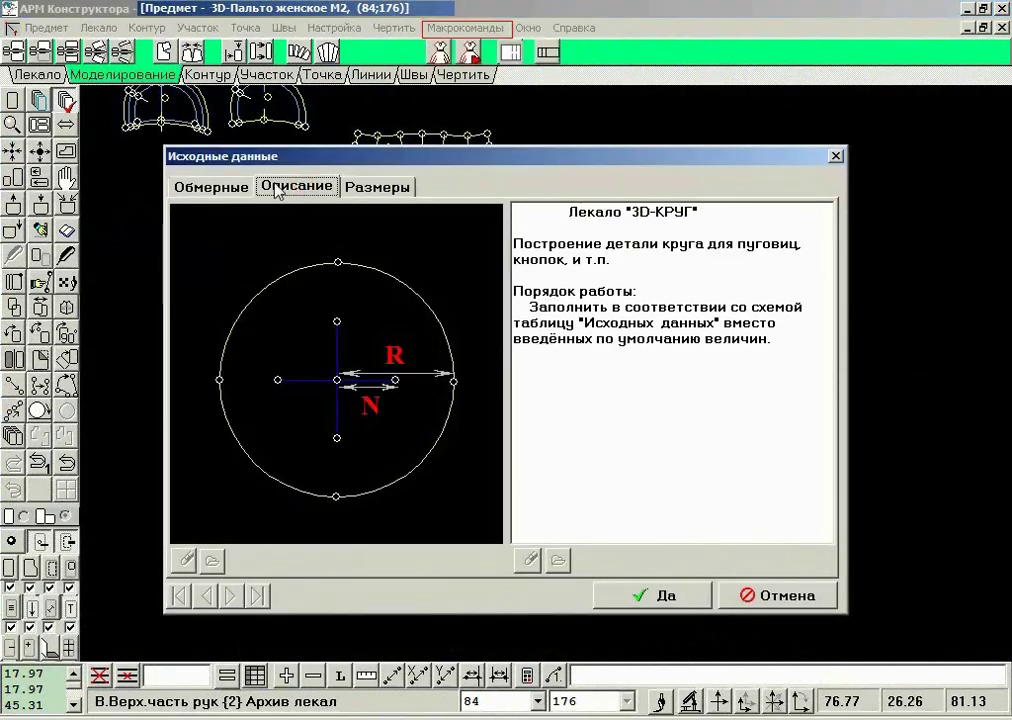
click(232, 192)
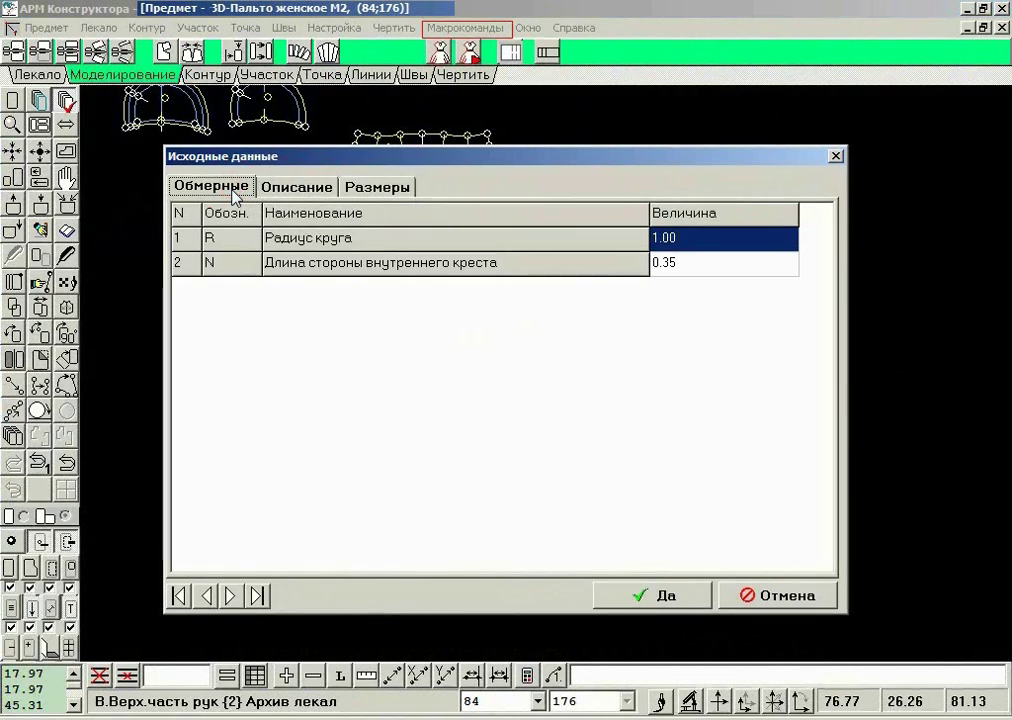
click(620, 598)
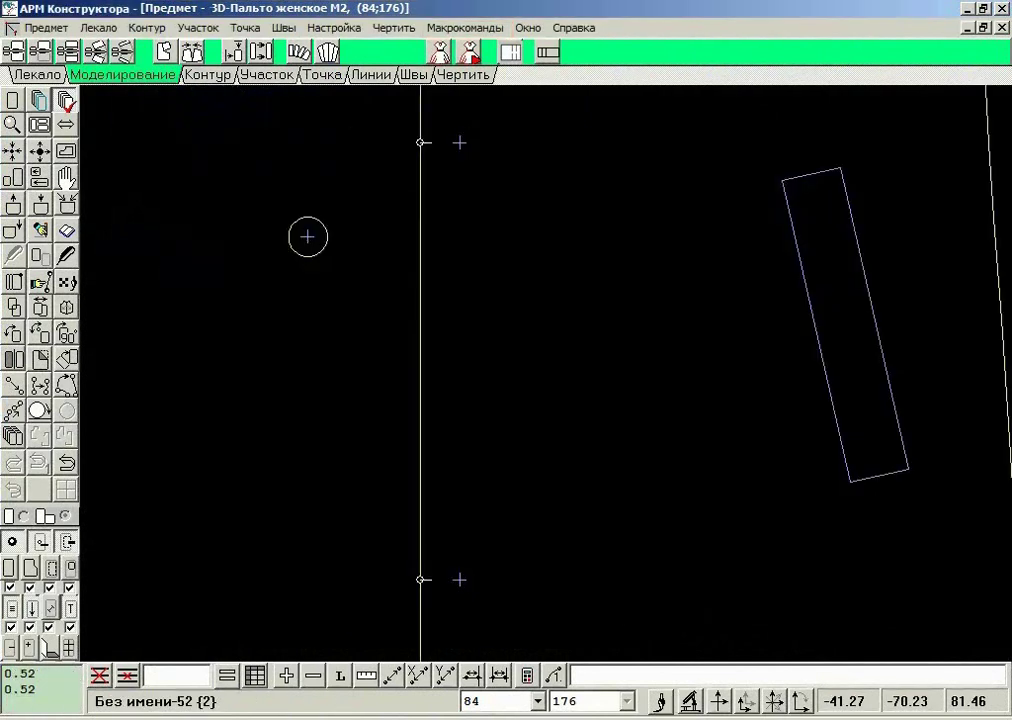
click(470, 52)
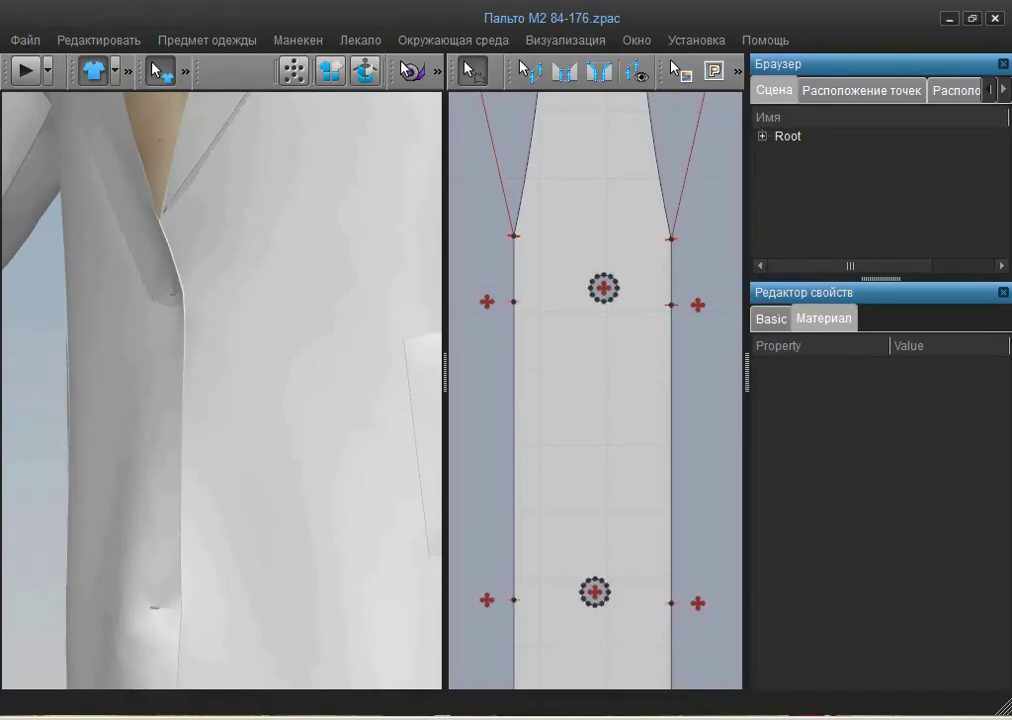
Place both button circles on an arrangement point at the coat's front and move them in front of the closing edge.
drag(569, 253, 632, 655)
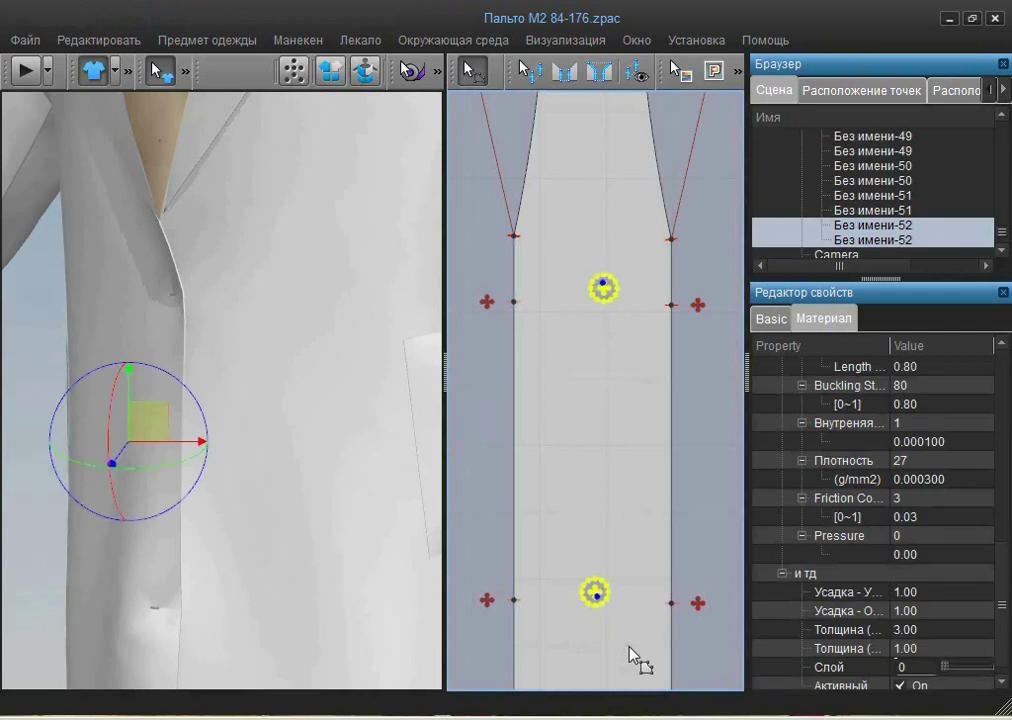
click(294, 71)
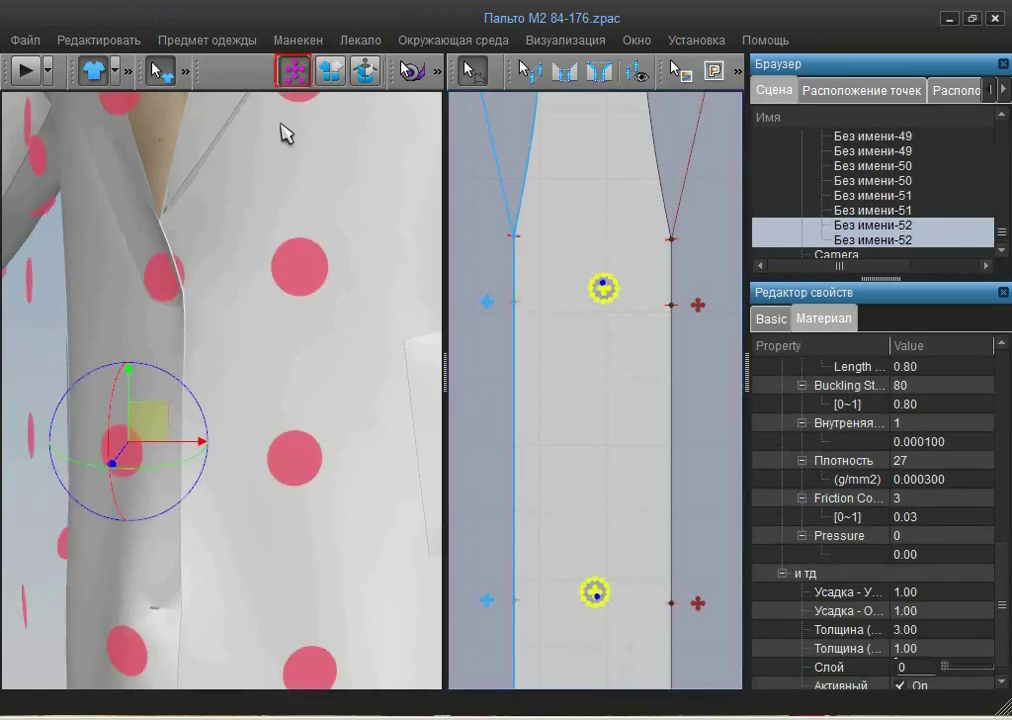
click(160, 278)
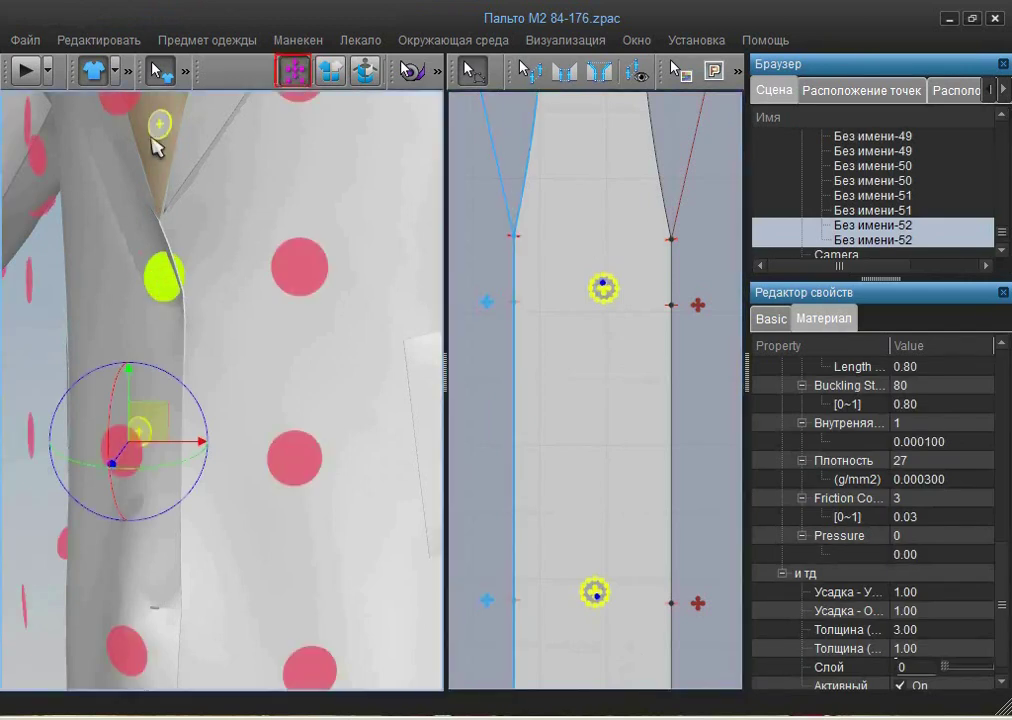
drag(163, 138, 112, 322)
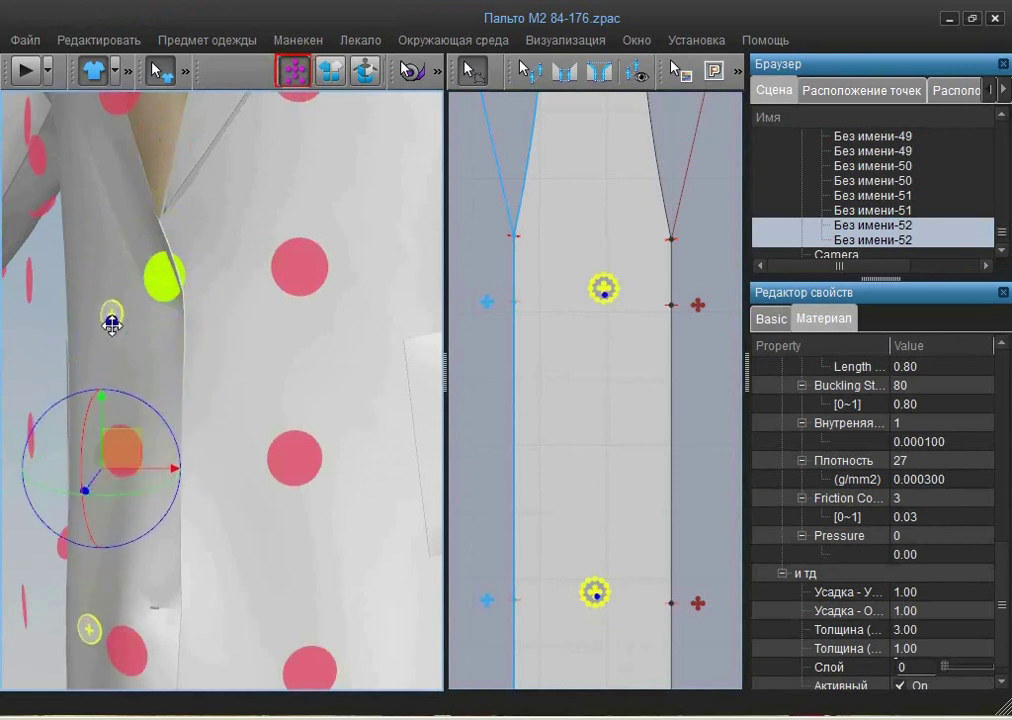
click(294, 71)
Free-sew the inner cross of each button circle to the matching cross mark on the front piece, and simulate.
click(599, 71)
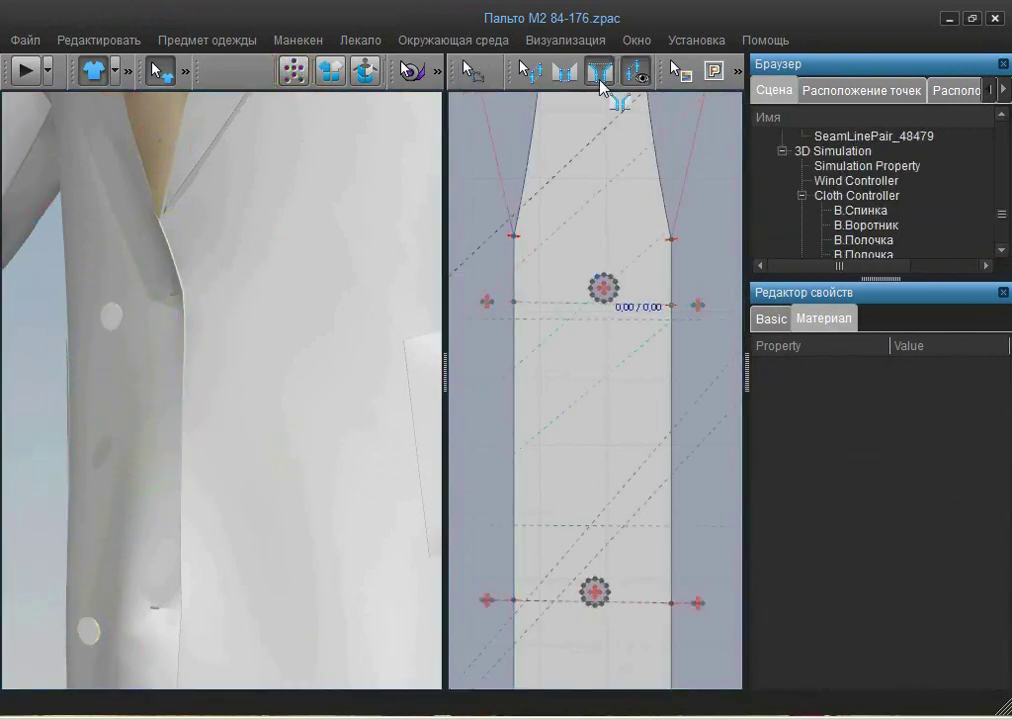
click(604, 289)
click(490, 300)
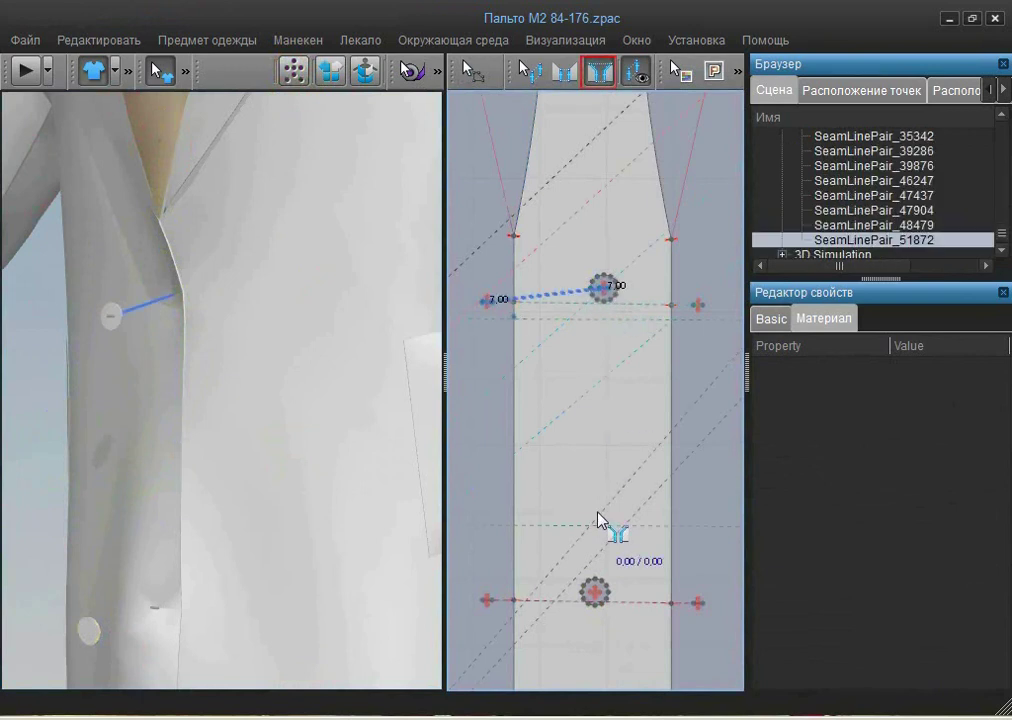
click(594, 592)
click(494, 600)
click(25, 71)
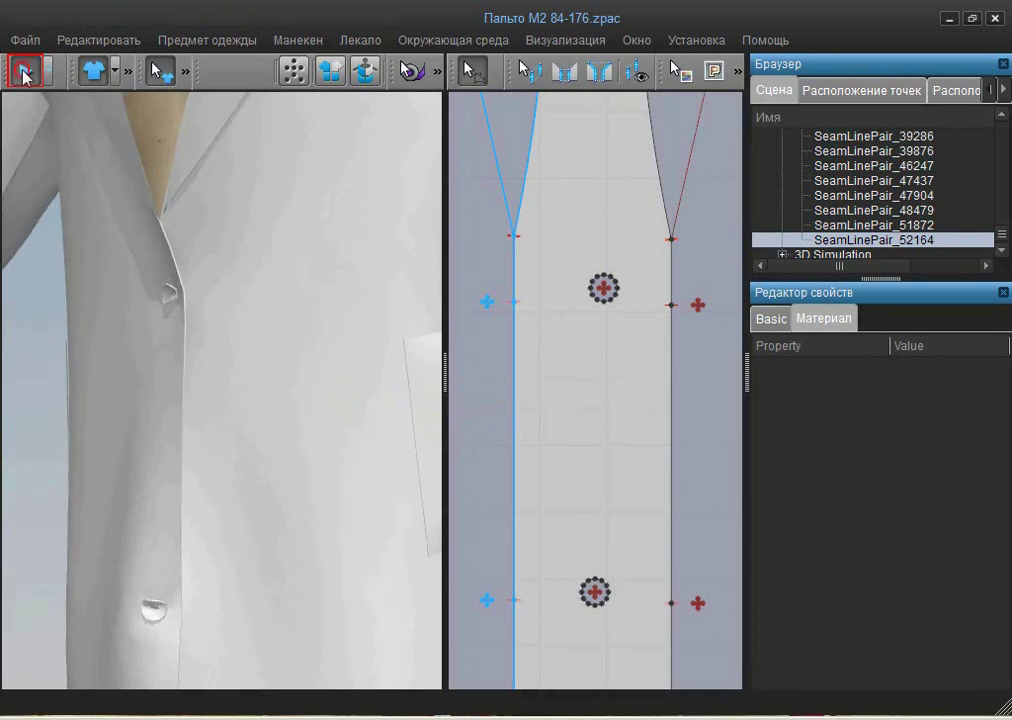
click(25, 70)
Set the Толщина (визуализация) of both button circles to 0.5 cm.
drag(583, 255, 628, 632)
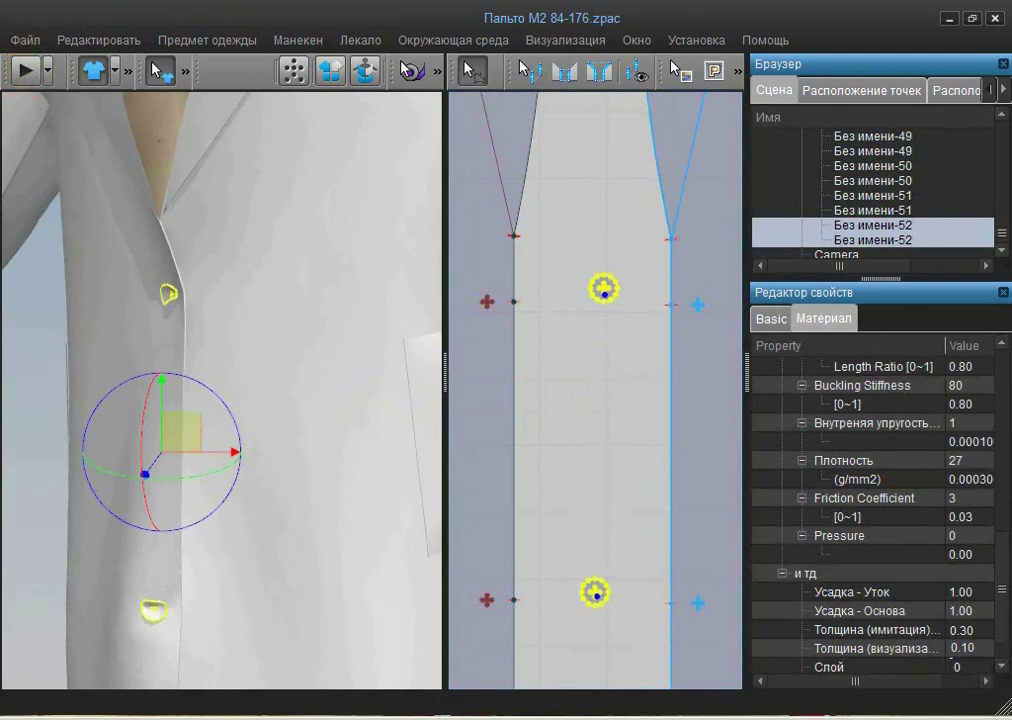
click(965, 648)
text(0.5)
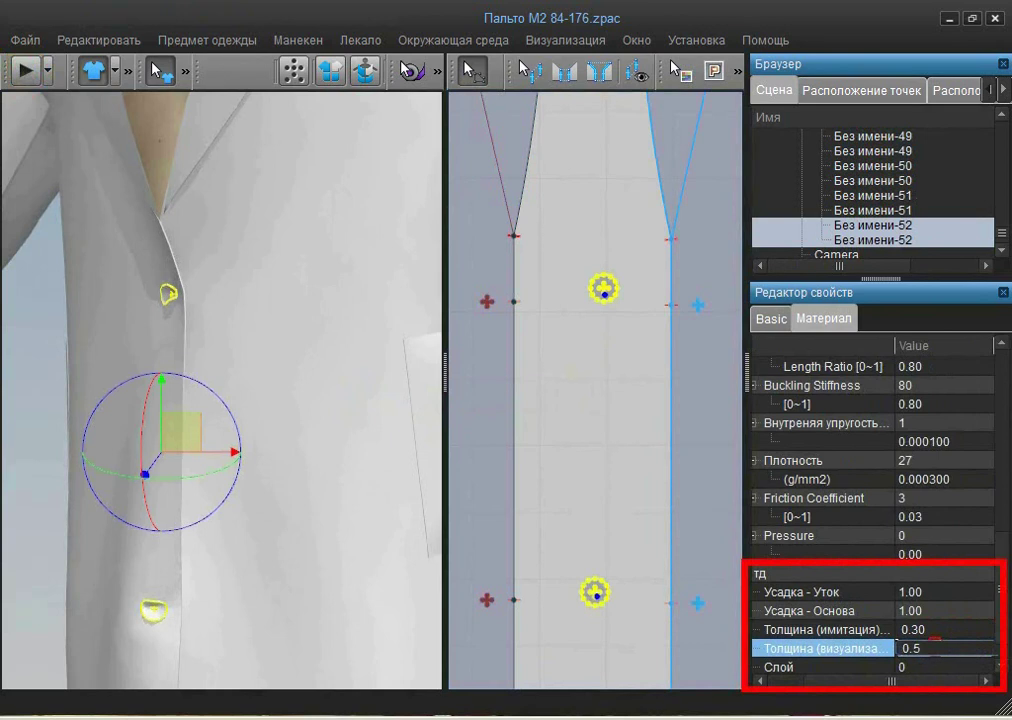
Set both stiffness values (Жесткость-О and Жесткость-У) of the two button circles to 99 and run the simulation.
drag(576, 260, 617, 552)
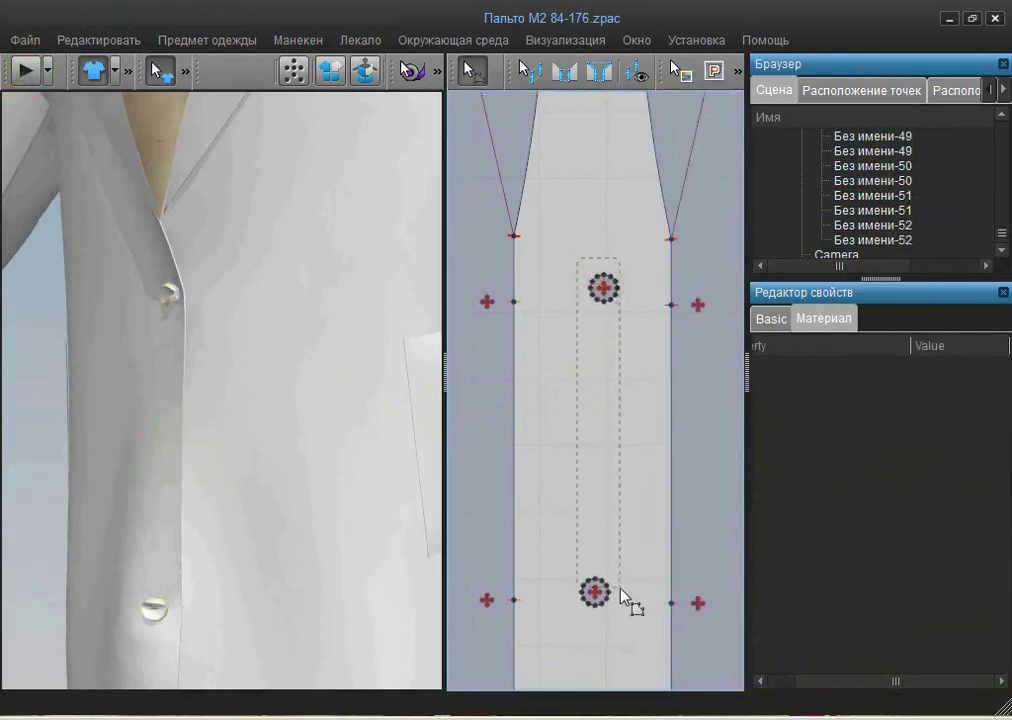
drag(633, 646, 635, 648)
click(910, 365)
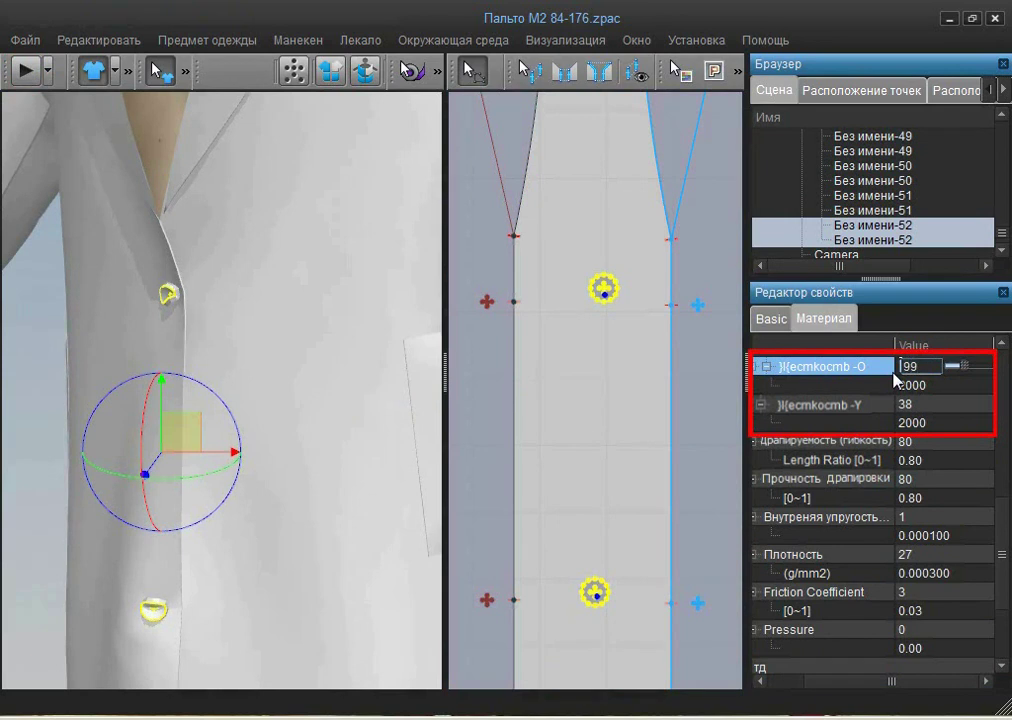
click(908, 404)
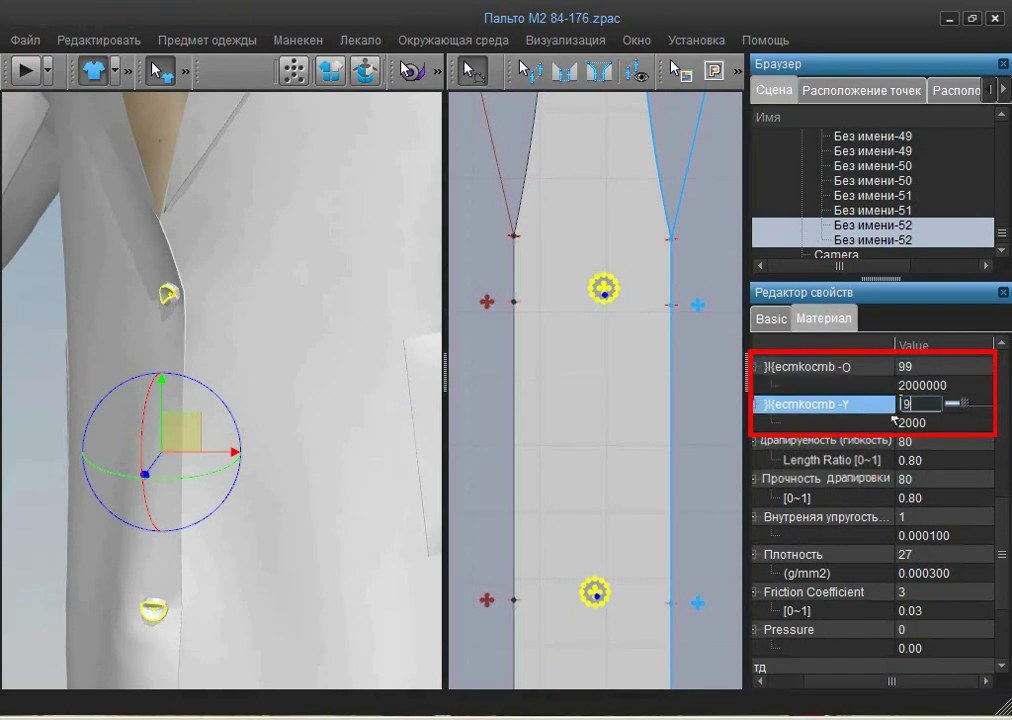
text(99)
key(Return)
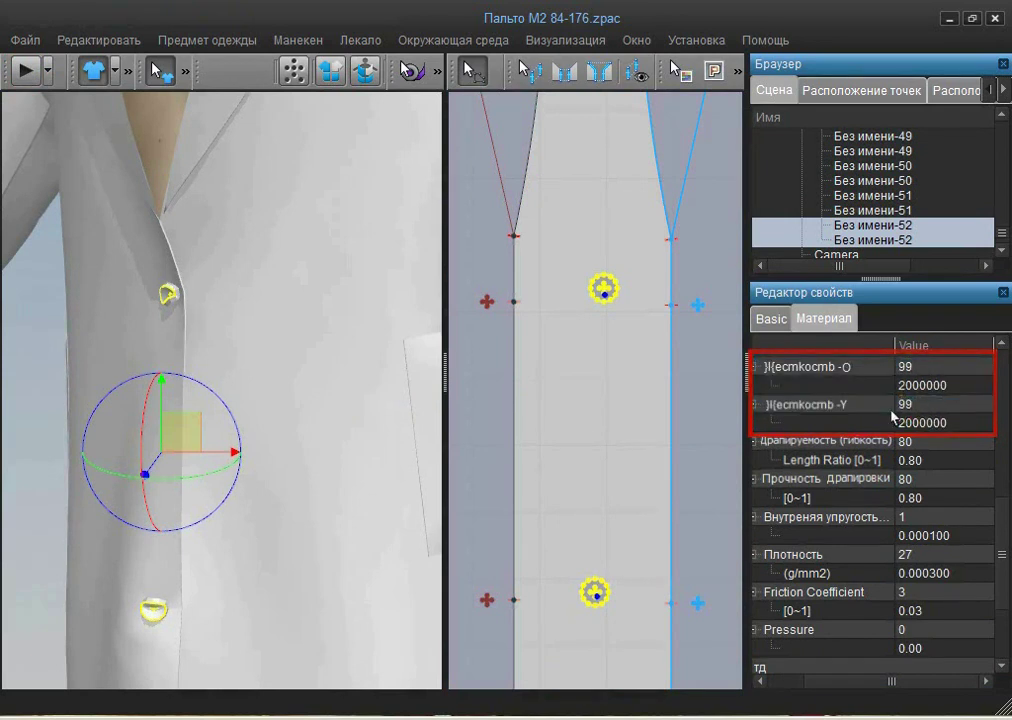
click(24, 70)
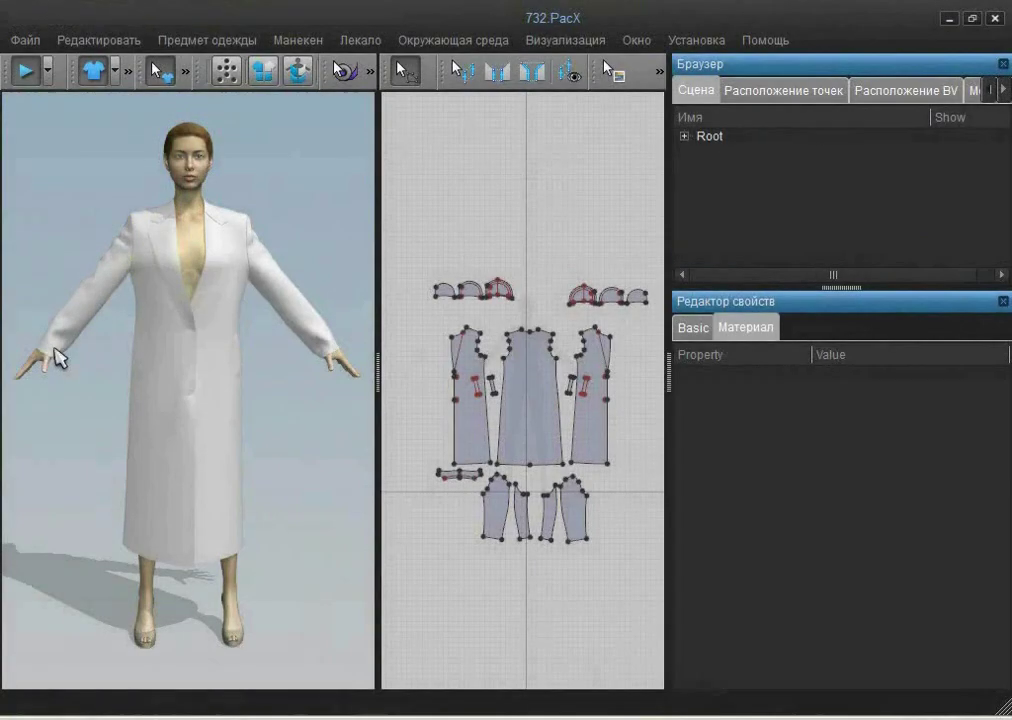
Bring the sleeve into close view in 732.PacX and reduce the 3D window to sit beside АРМ Конструктор.
click(75, 350)
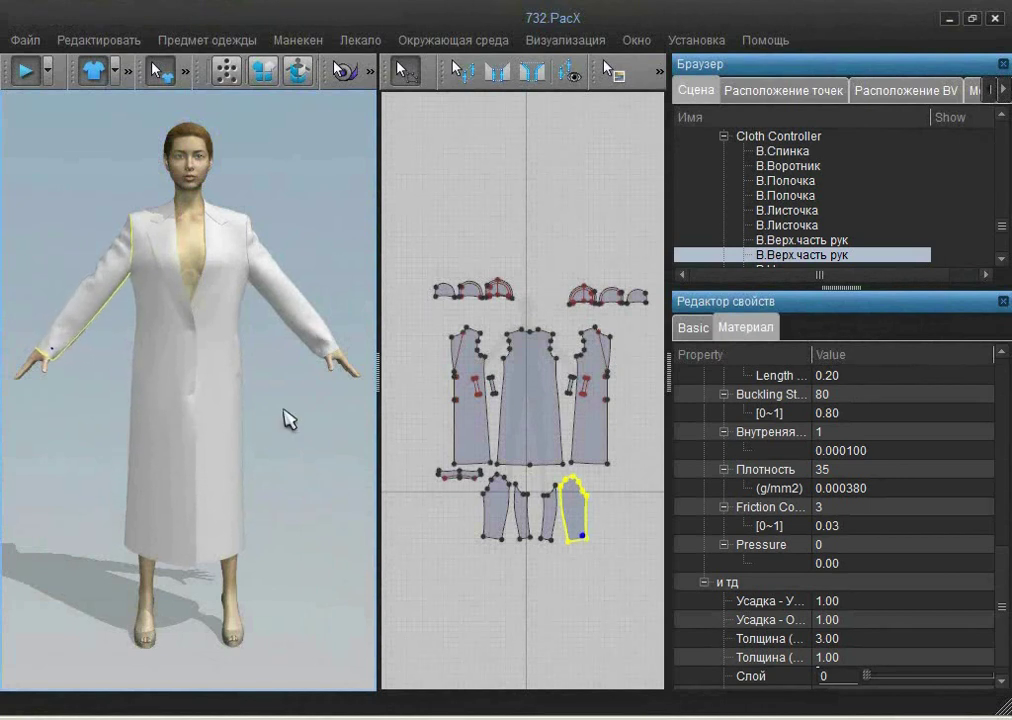
scroll(289, 418, up, 5)
click(174, 558)
scroll(145, 545, down, 1)
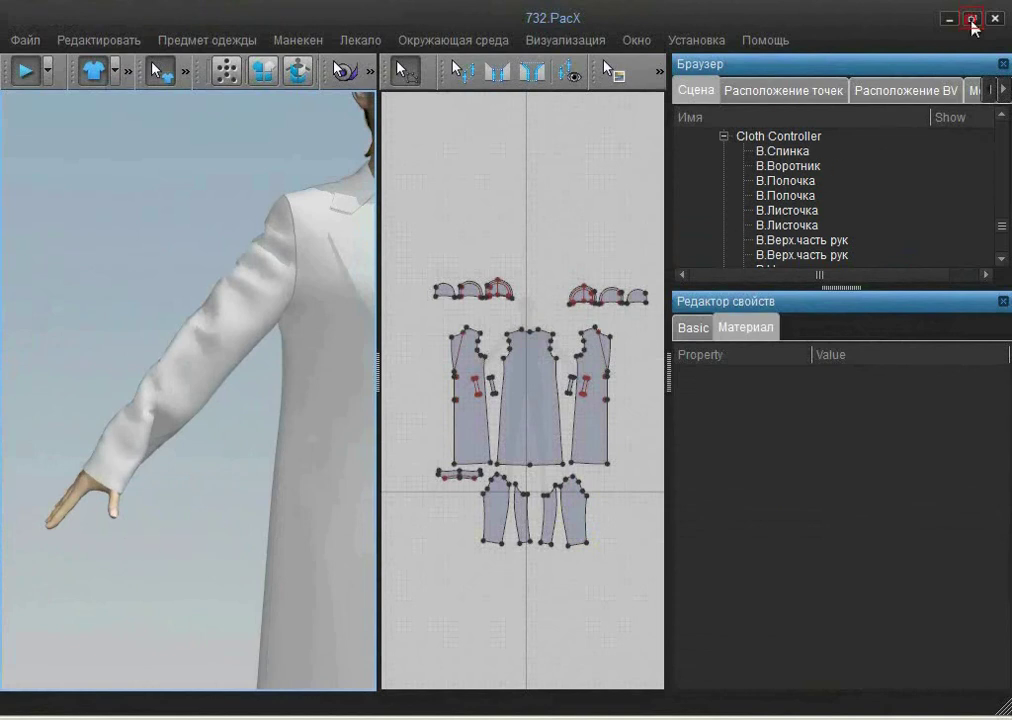
click(972, 19)
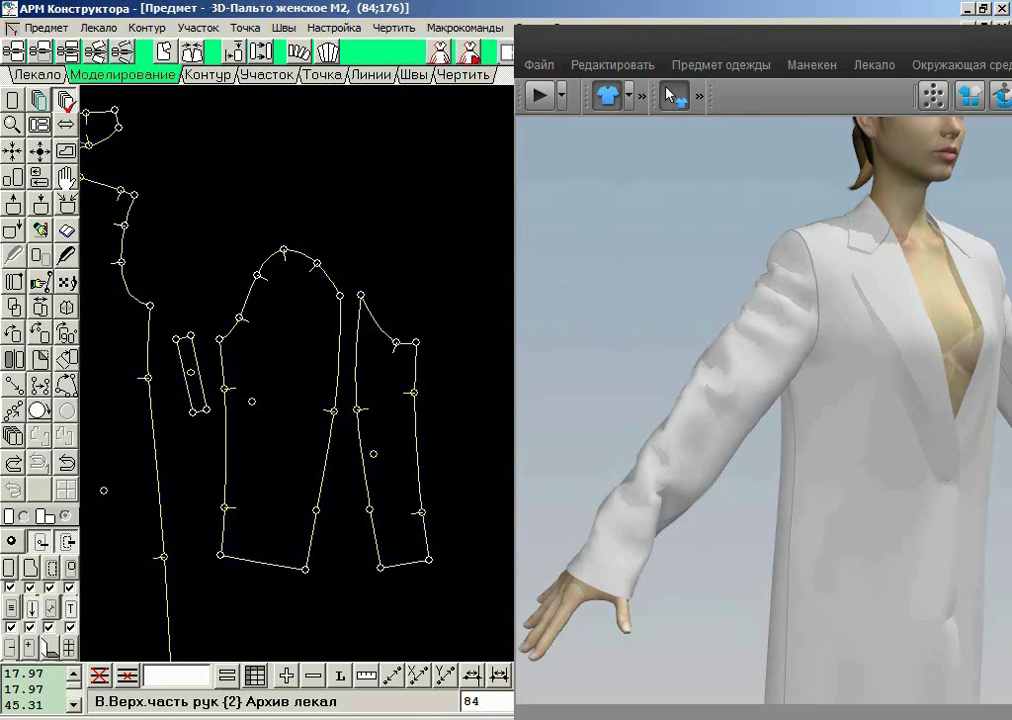
Shift the lower points of both sleeve pieces 2.5 along Y to shorten the sleeve, and replace the patterns in the 3D garment.
click(324, 76)
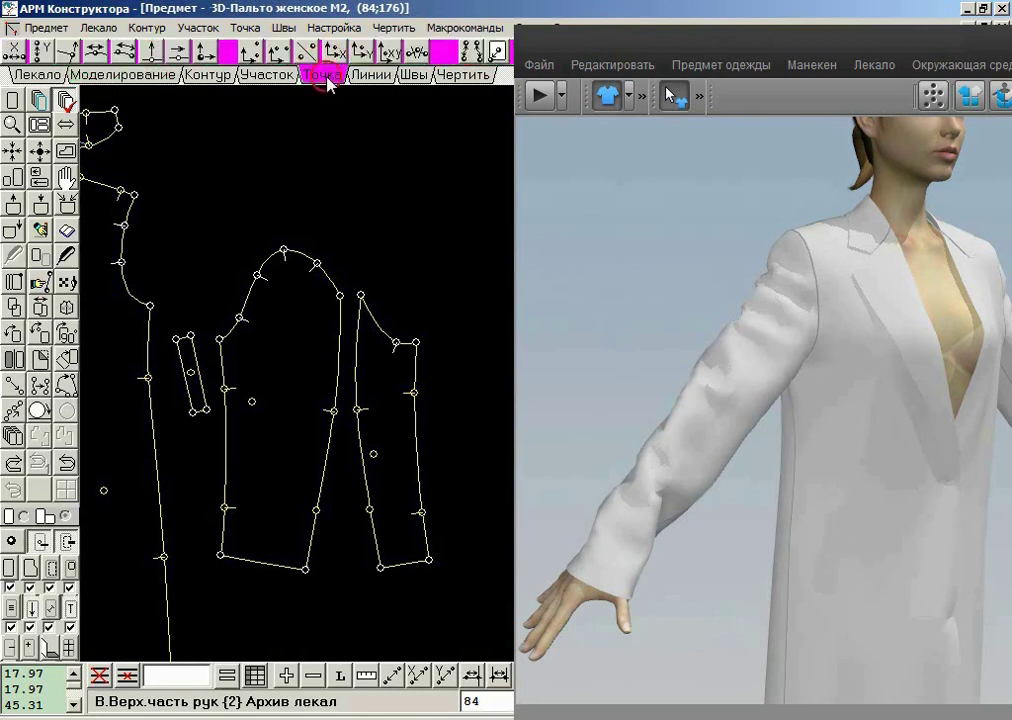
click(42, 51)
drag(191, 600, 459, 481)
right_click(459, 481)
text(2.5)
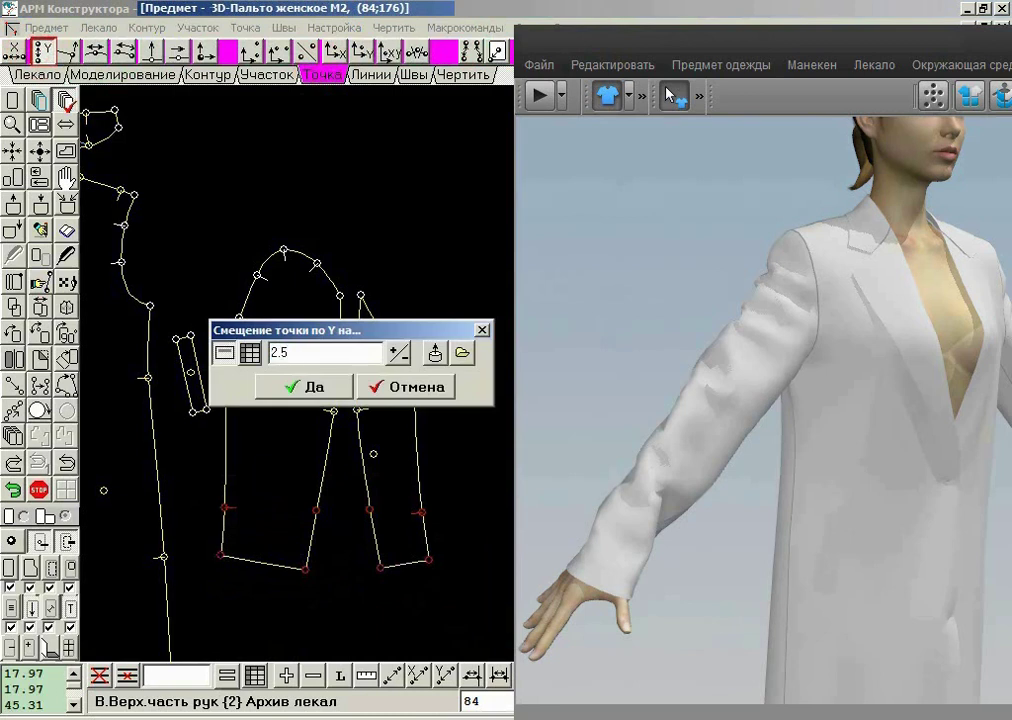
click(334, 387)
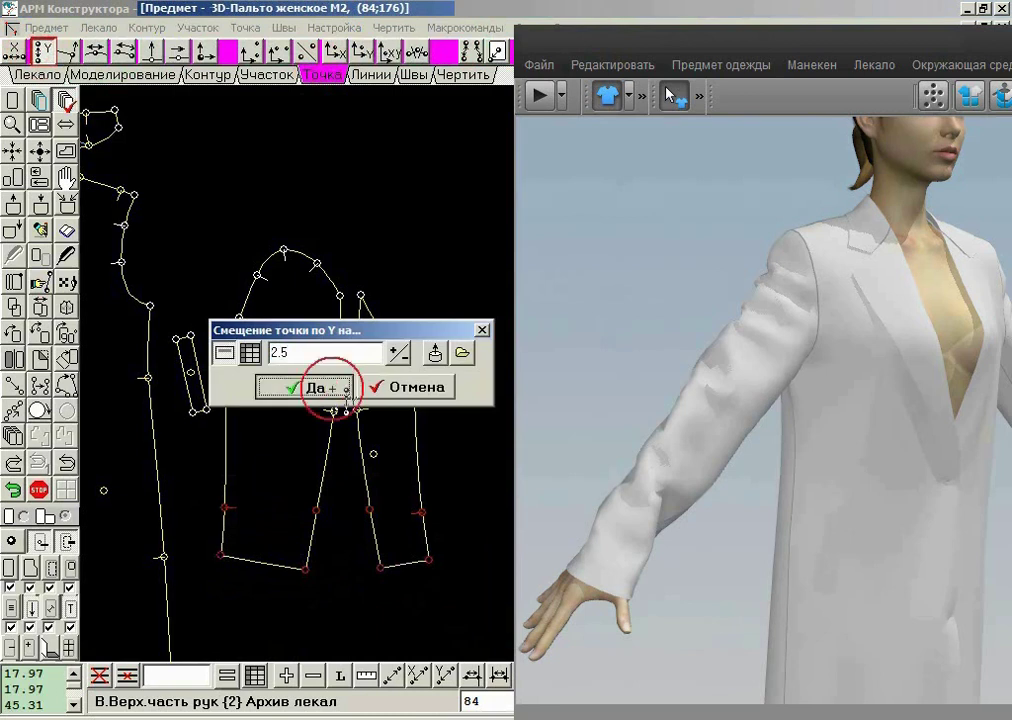
click(128, 72)
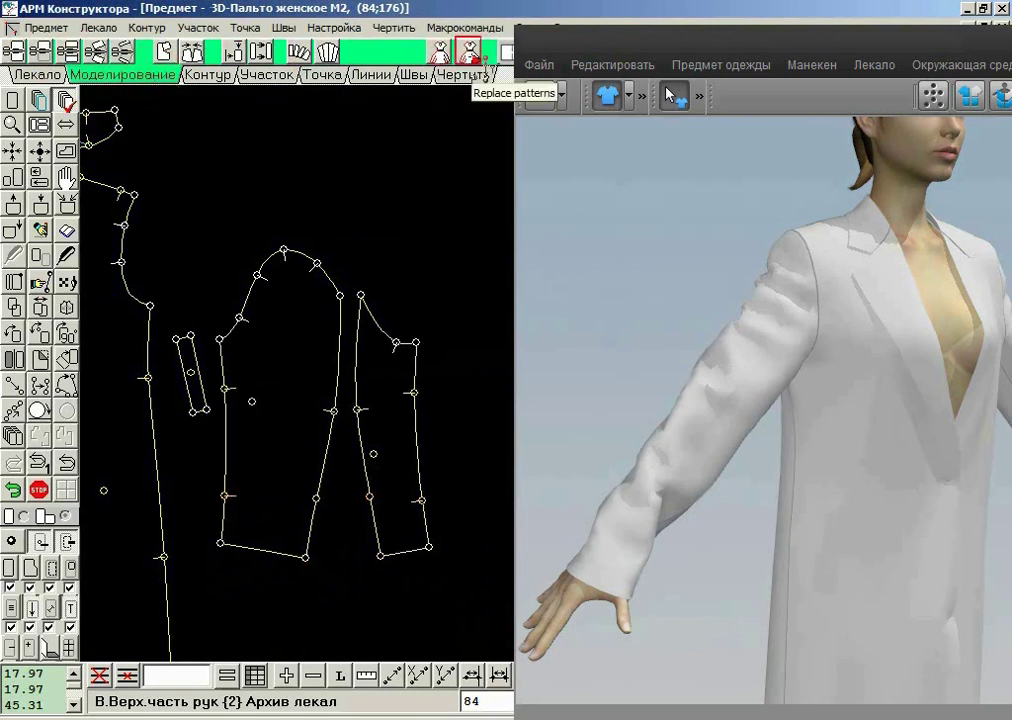
click(468, 52)
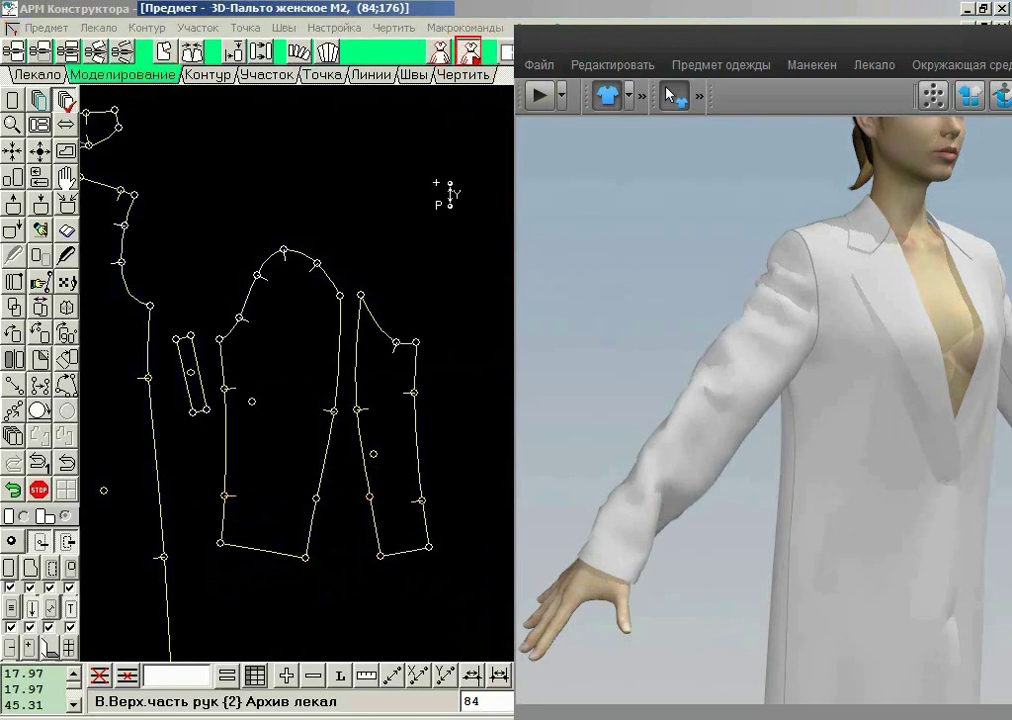
Run the simulation and straighten the shortened sleeve by pulling its fabric at the cuff and shoulder cap.
click(538, 96)
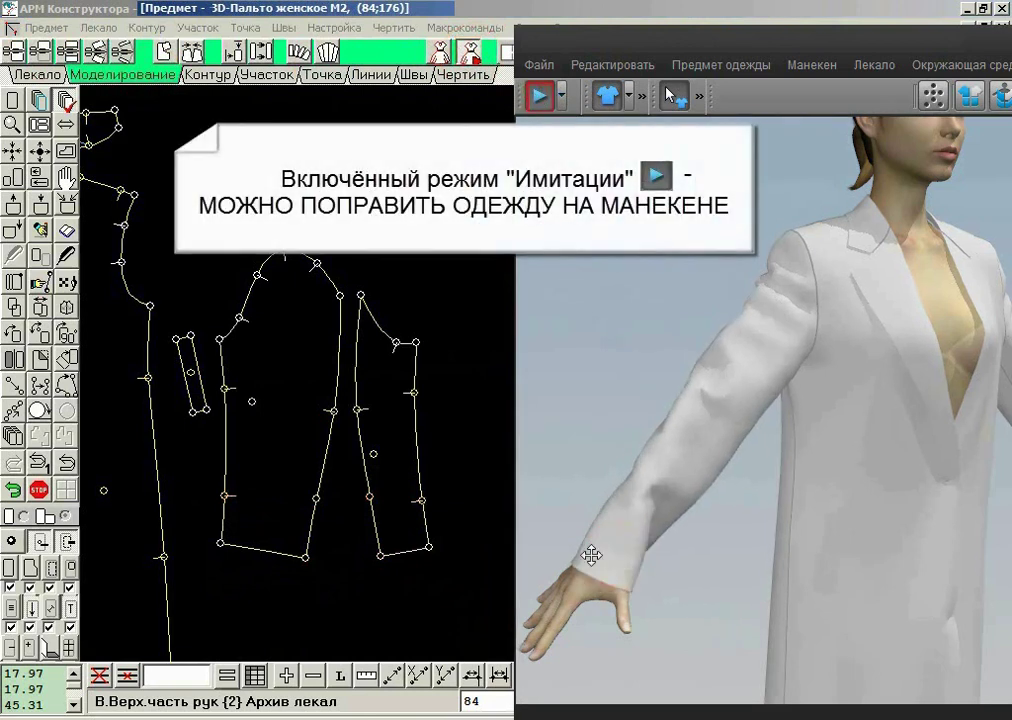
drag(600, 560, 658, 516)
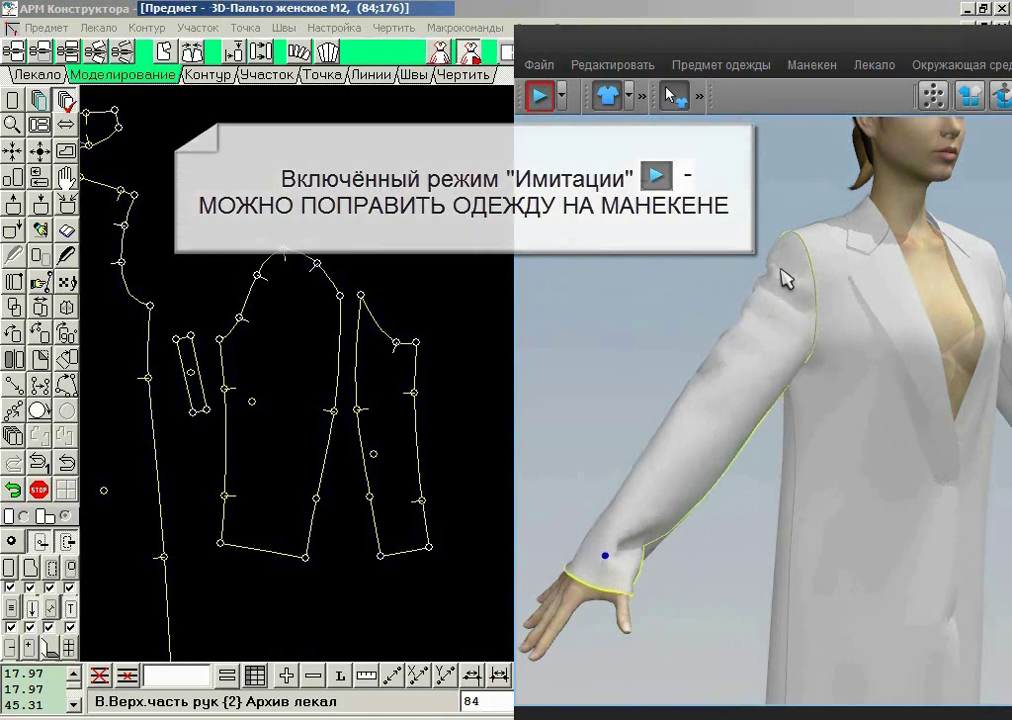
drag(772, 250, 777, 258)
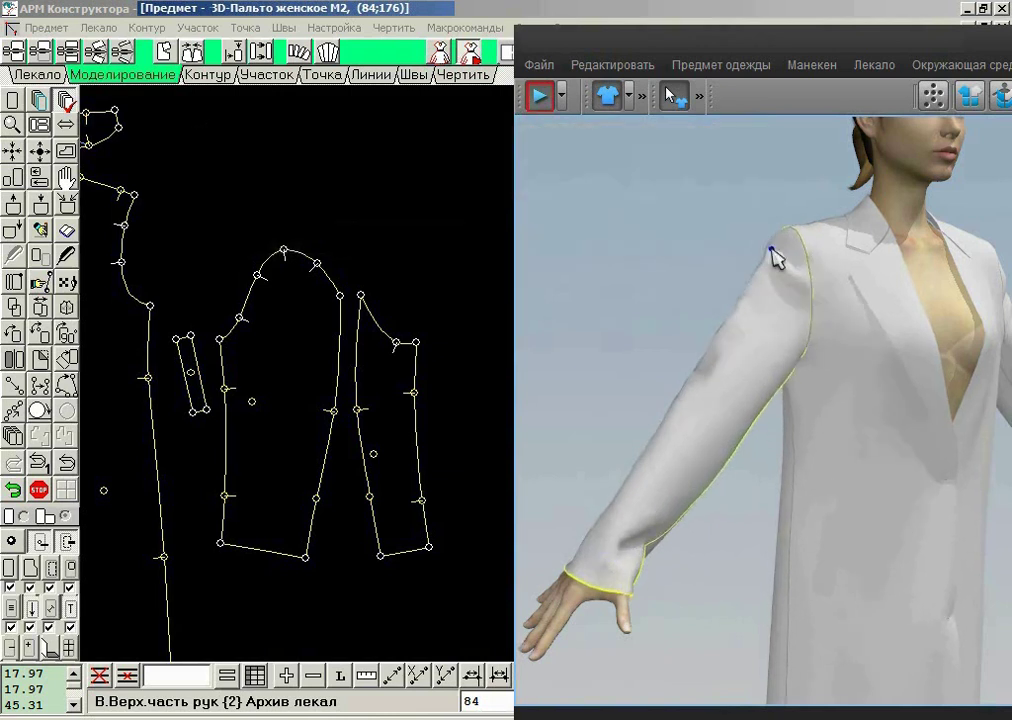
drag(655, 556, 660, 563)
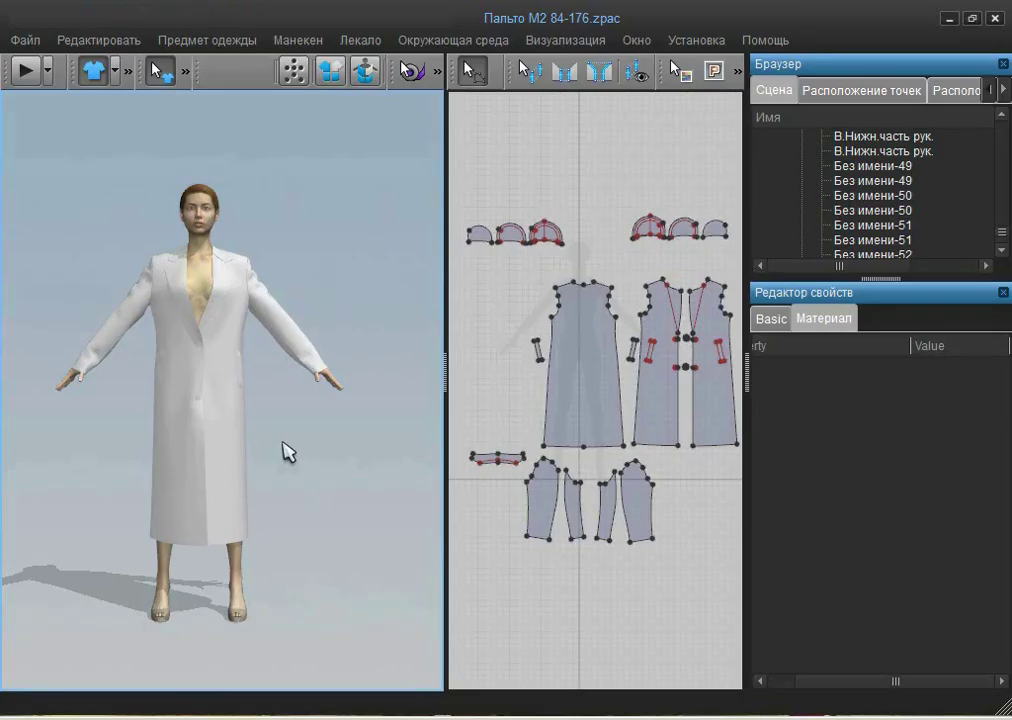
Switch the garment's visualization style to the stress map (Карта напряжений).
right_drag(287, 450, 322, 447)
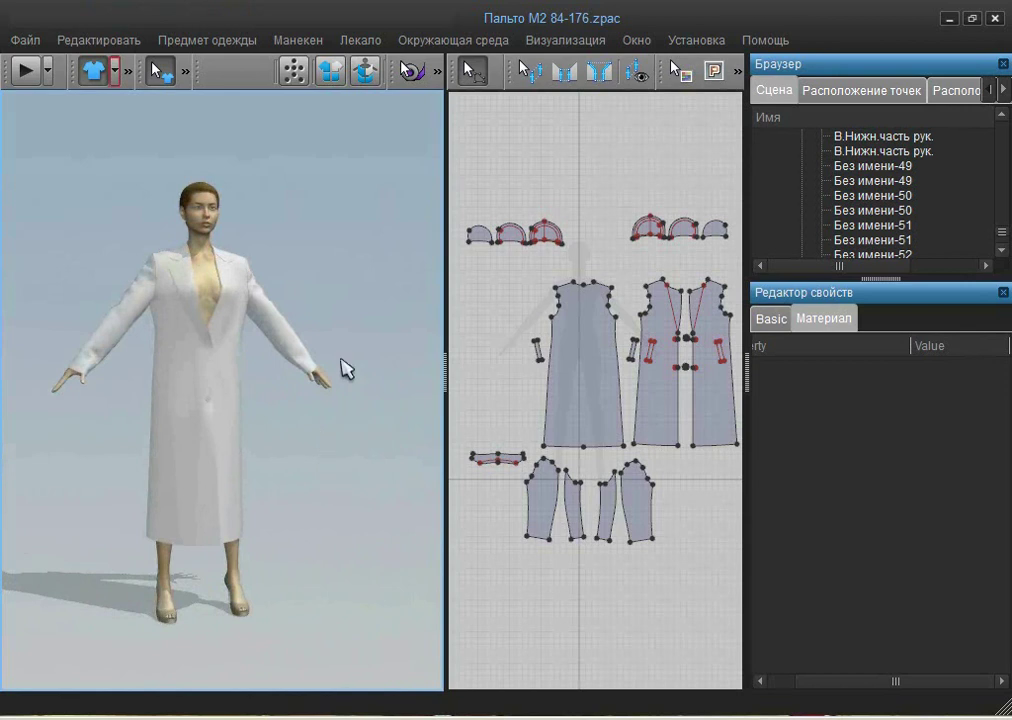
click(116, 71)
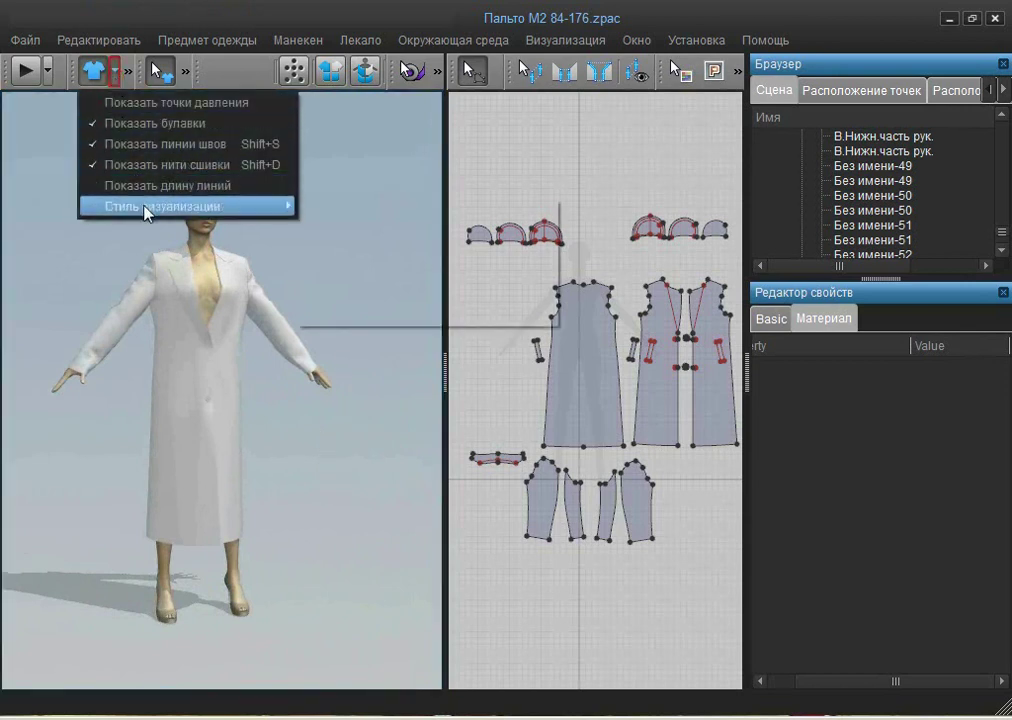
mouse_move(146, 208)
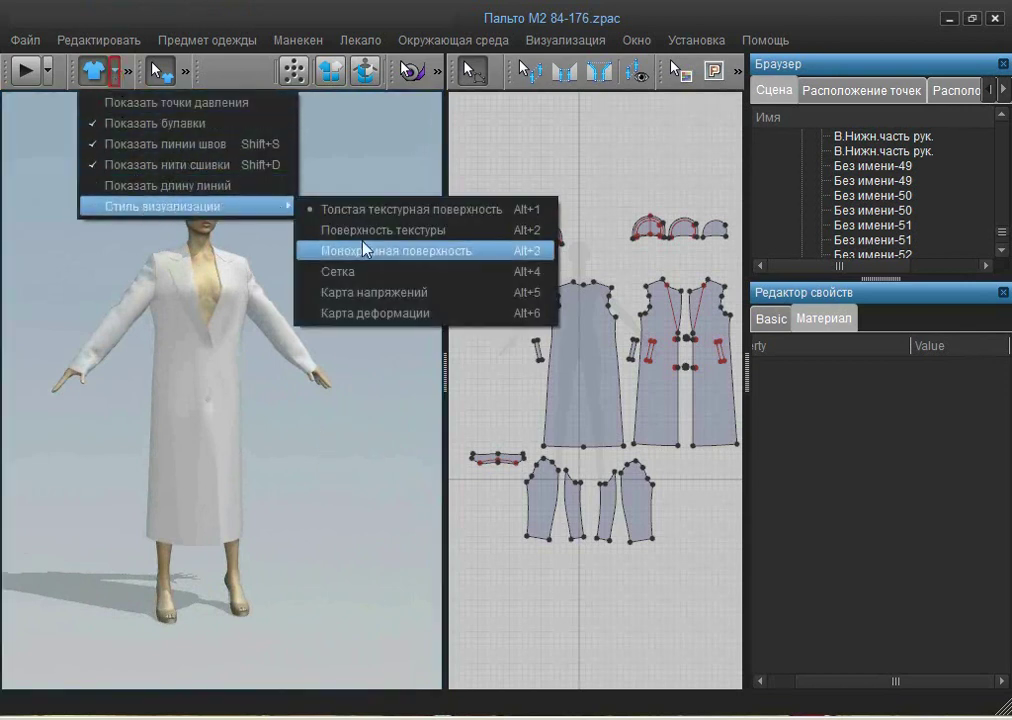
click(366, 304)
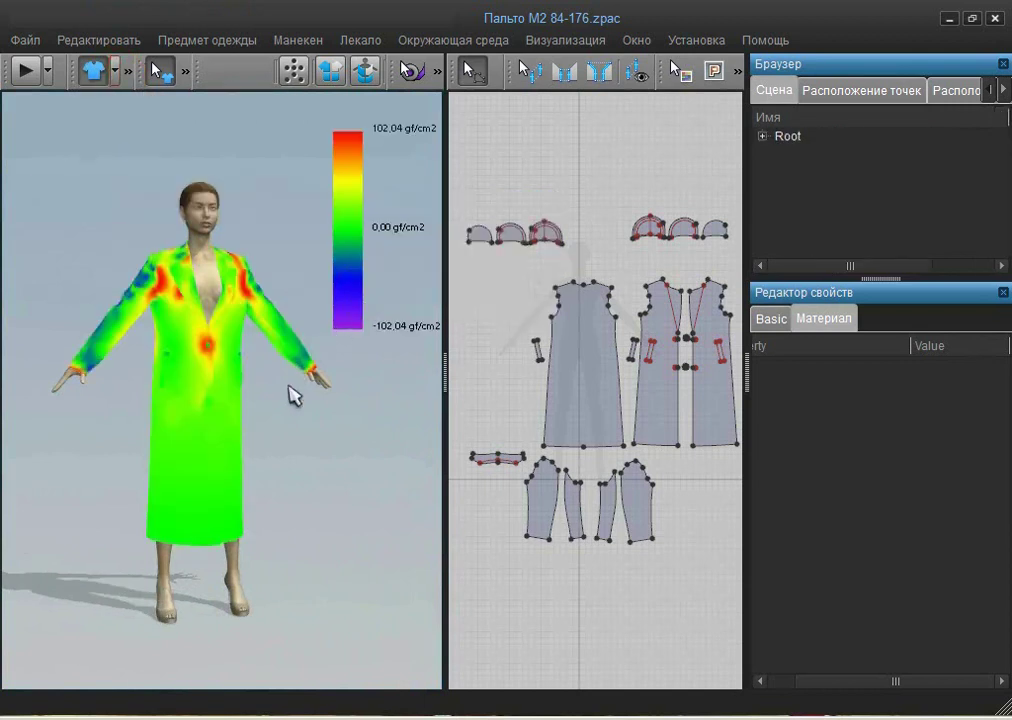
Examine the stress map around the coat and read the stress at points on the back, upper sleeve and front armhole.
scroll(293, 396, up, 5)
mouse_move(296, 389)
right_down()
mouse_move(251, 378)
mouse_move(136, 382)
mouse_move(248, 371)
mouse_move(70, 389)
right_up()
right_drag(163, 345, 50, 340)
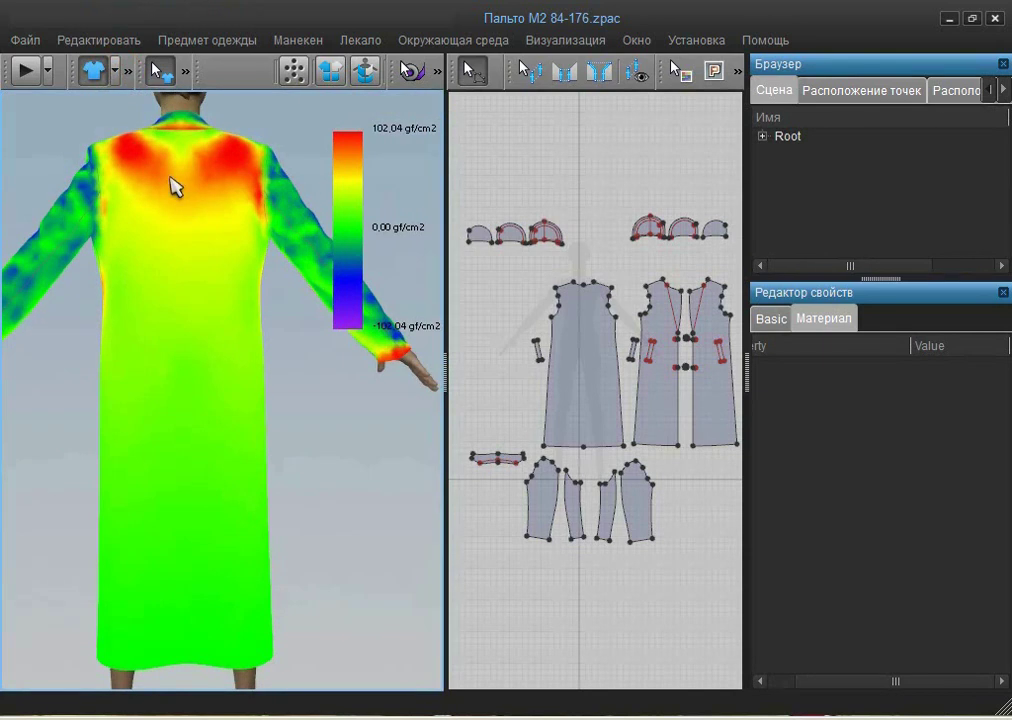
click(142, 169)
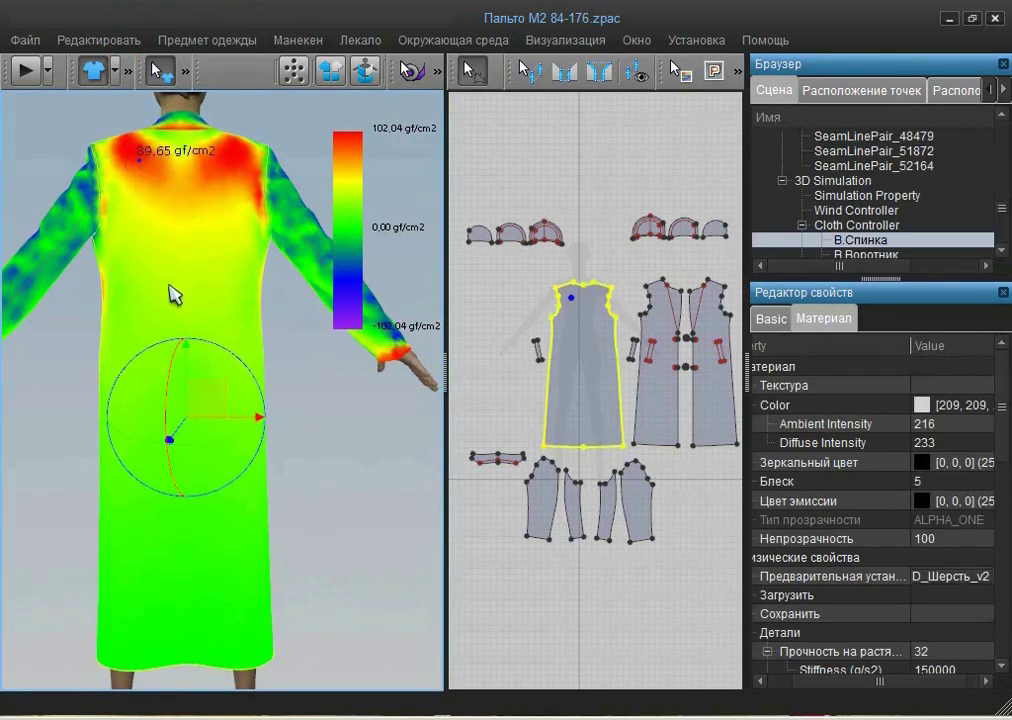
click(172, 298)
click(213, 553)
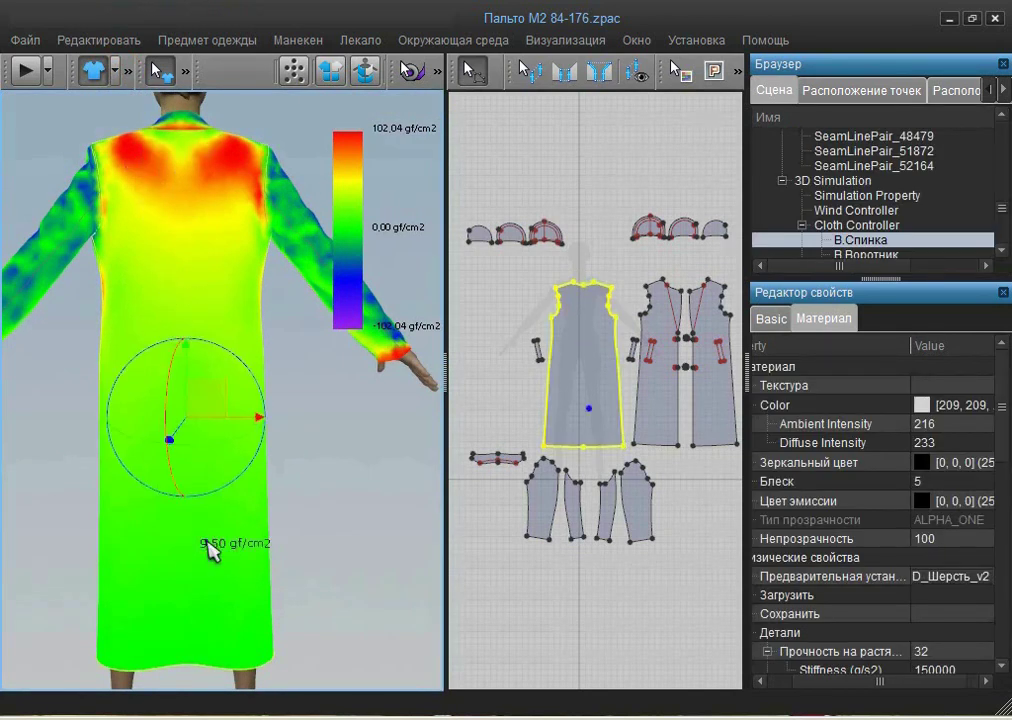
right_drag(117, 578, 429, 576)
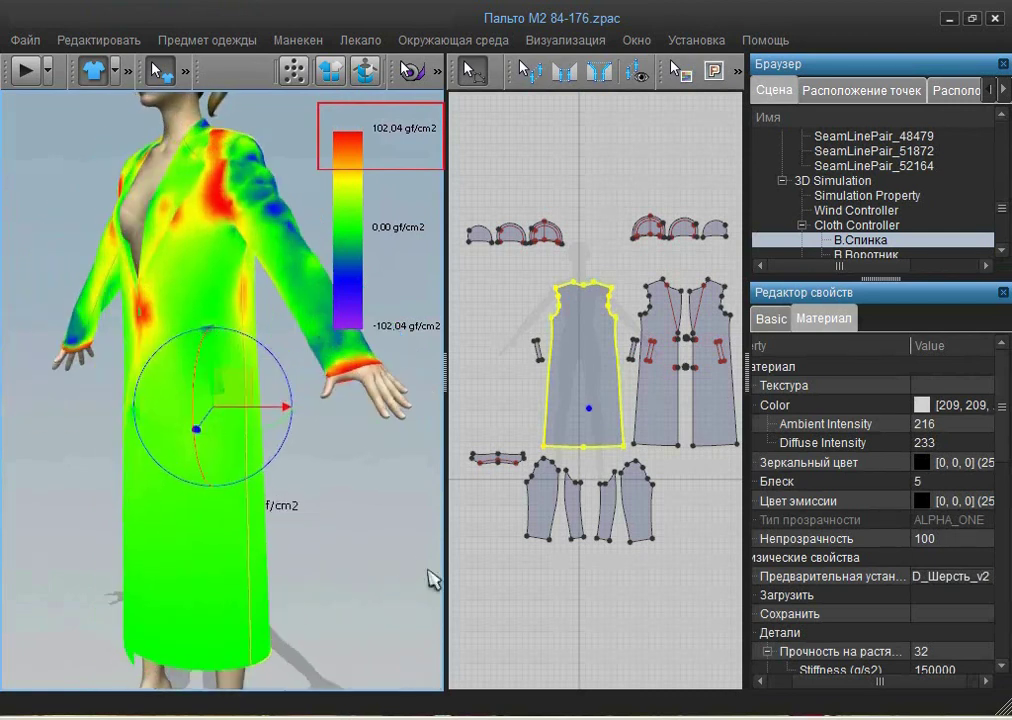
click(277, 215)
right_drag(172, 360, 294, 389)
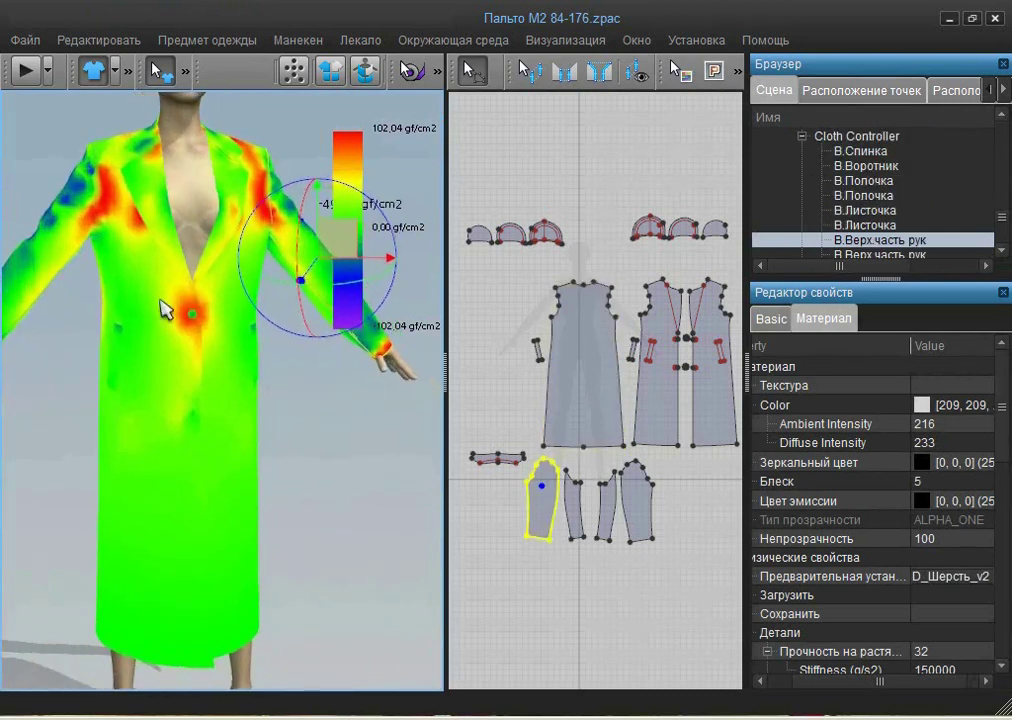
click(108, 196)
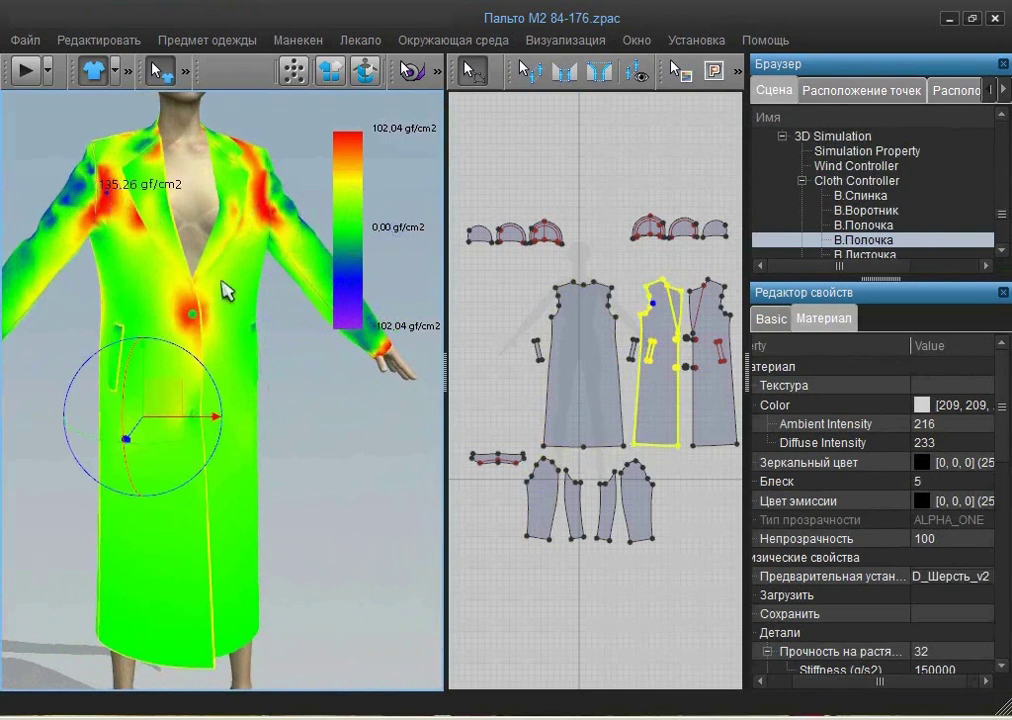
right_drag(297, 395, 215, 392)
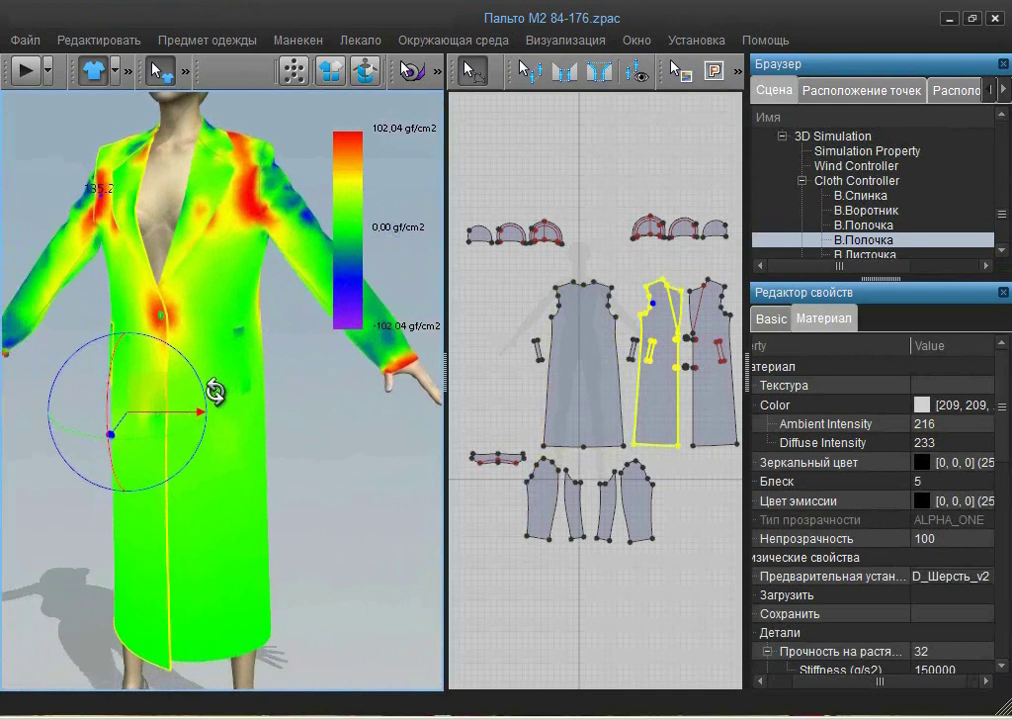
Load the pose file W_pose2_attention.pos from the woman_pose folder for the mannequin.
click(25, 41)
mouse_move(60, 88)
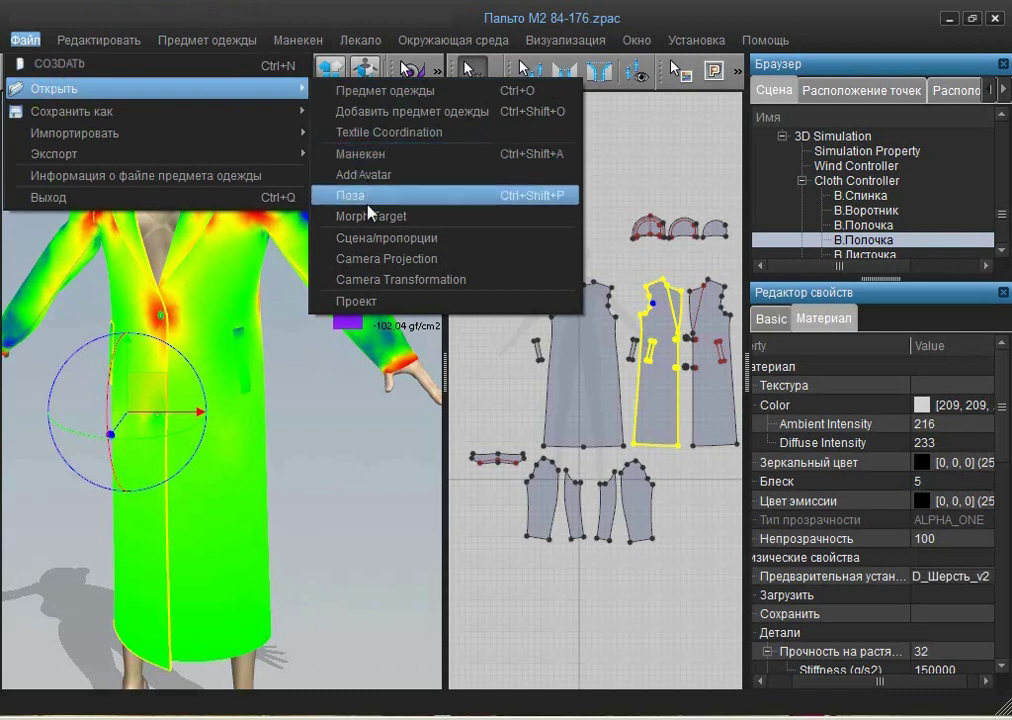
click(360, 196)
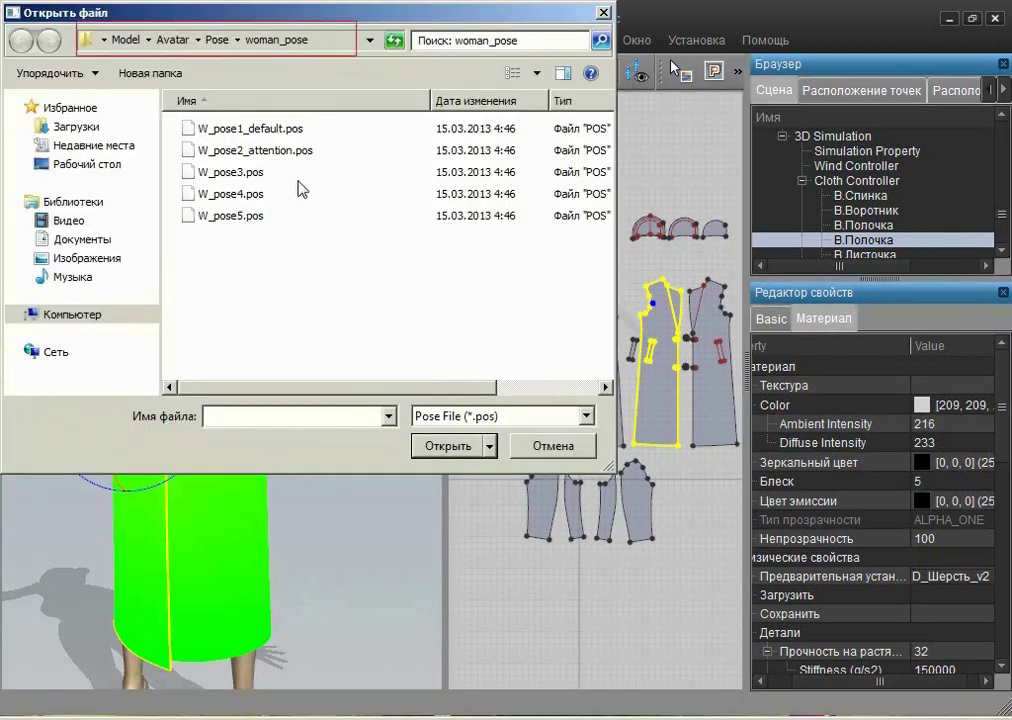
click(256, 152)
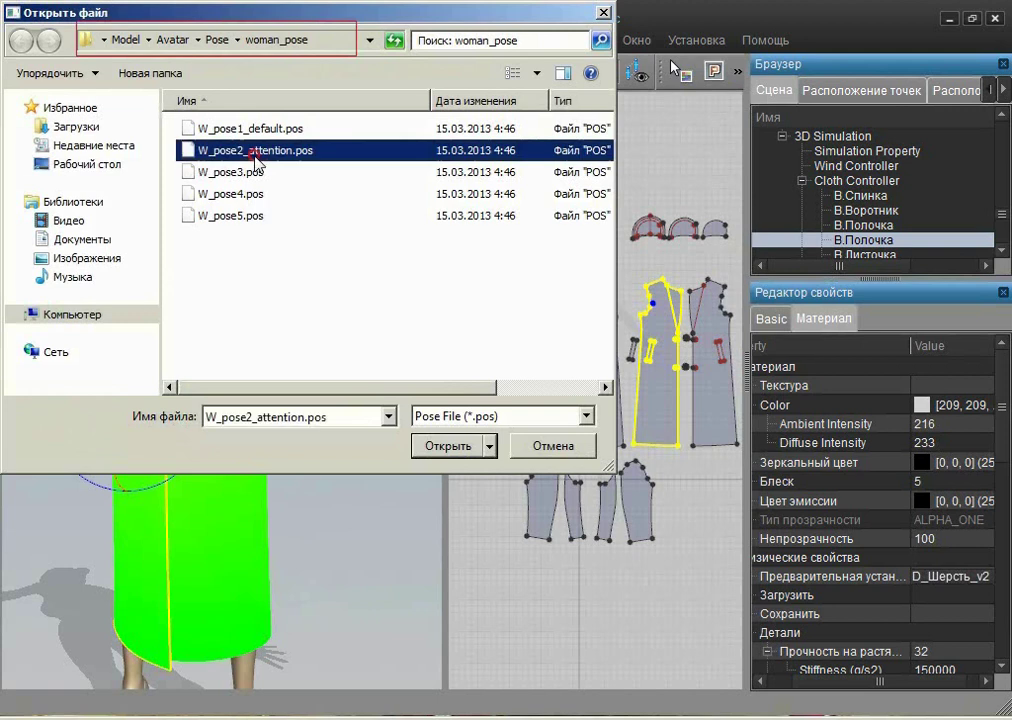
click(445, 450)
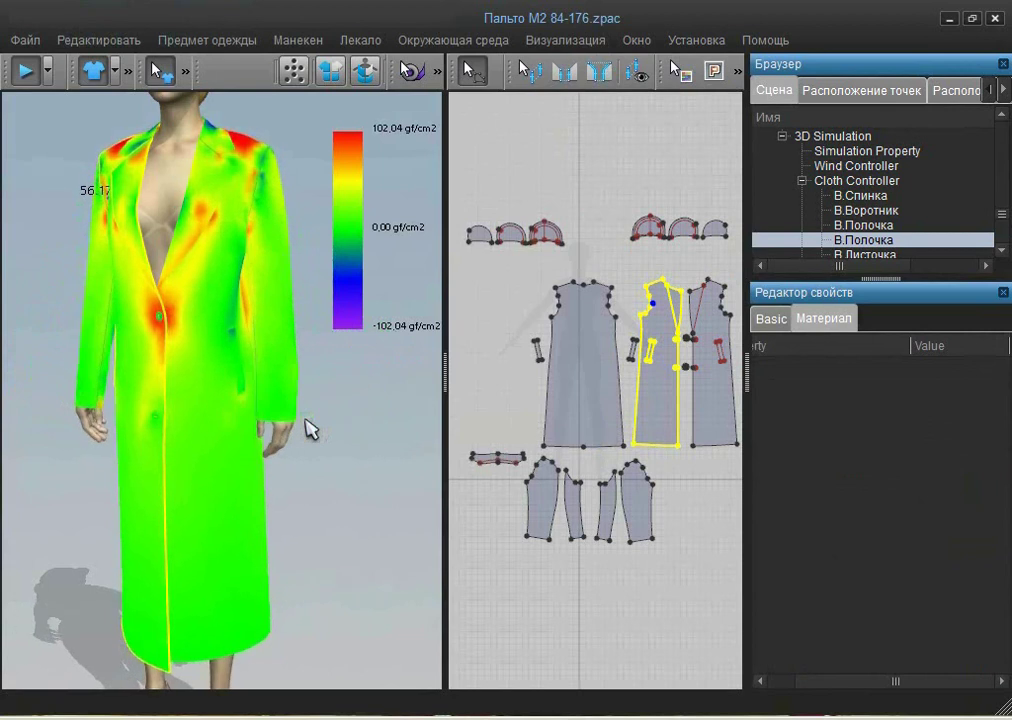
Examine the stress map around the coat in the new pose and read the stress on the lower sleeve piece.
right_drag(305, 429, 170, 421)
right_drag(260, 389, 108, 393)
right_drag(242, 348, 110, 347)
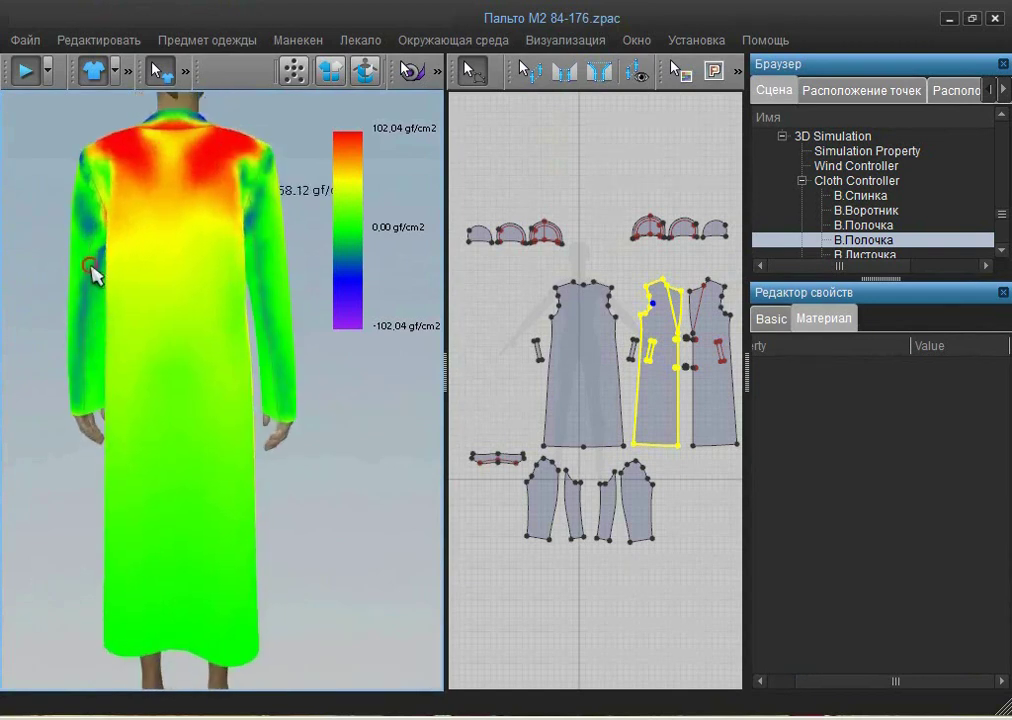
click(86, 277)
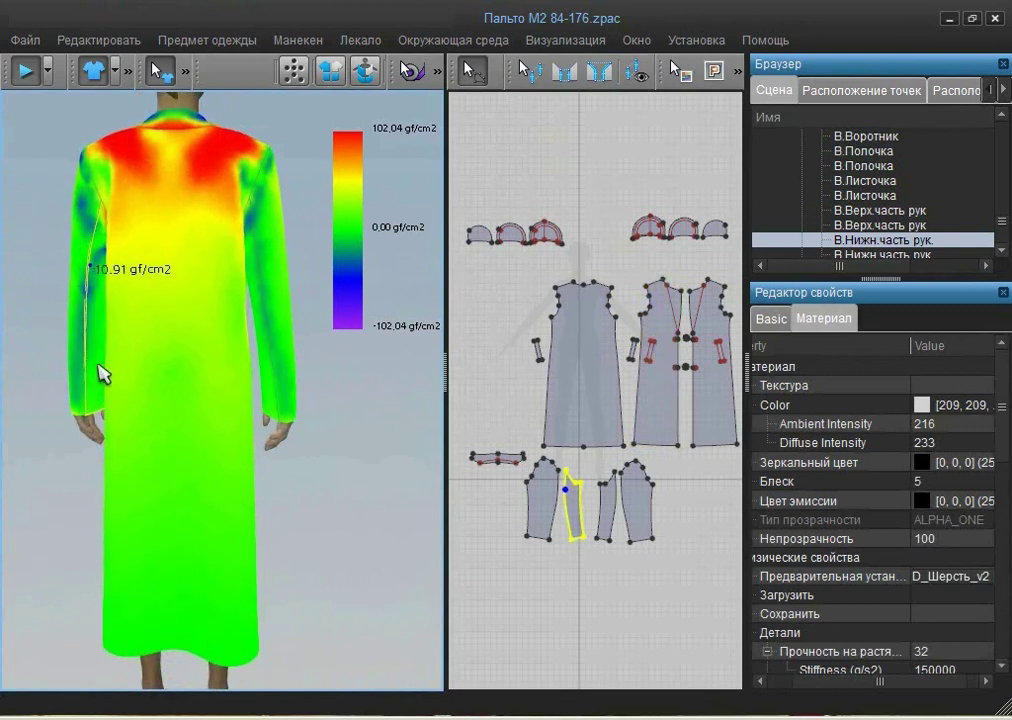
right_drag(276, 361, 382, 383)
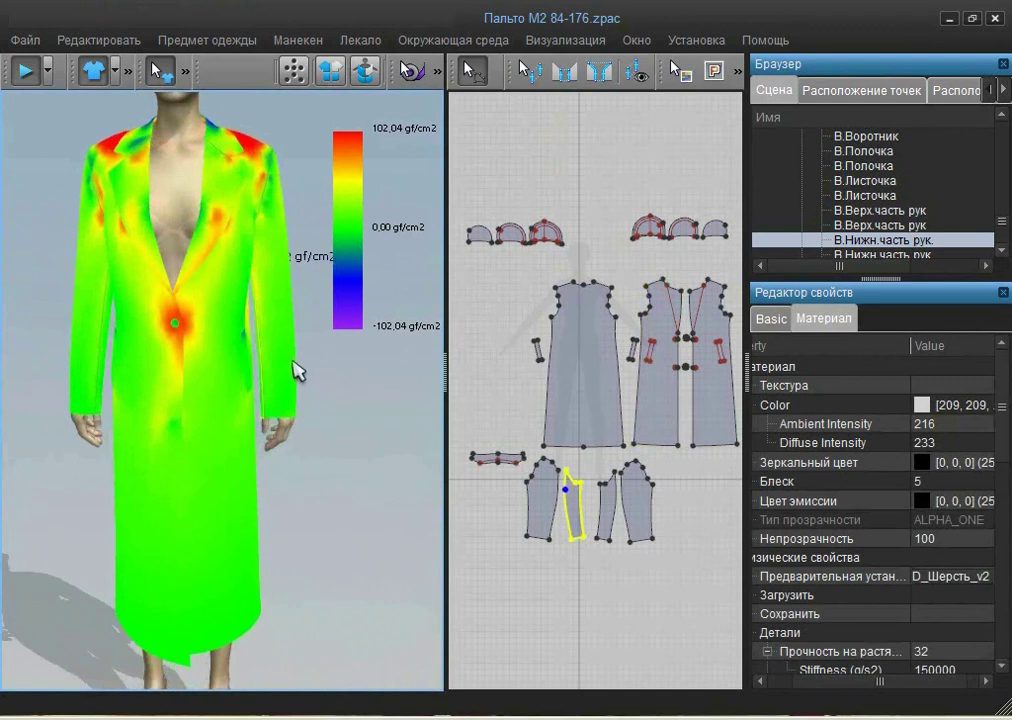
Stop the simulation and return the coat from the stress map to its fabric surface display.
click(26, 70)
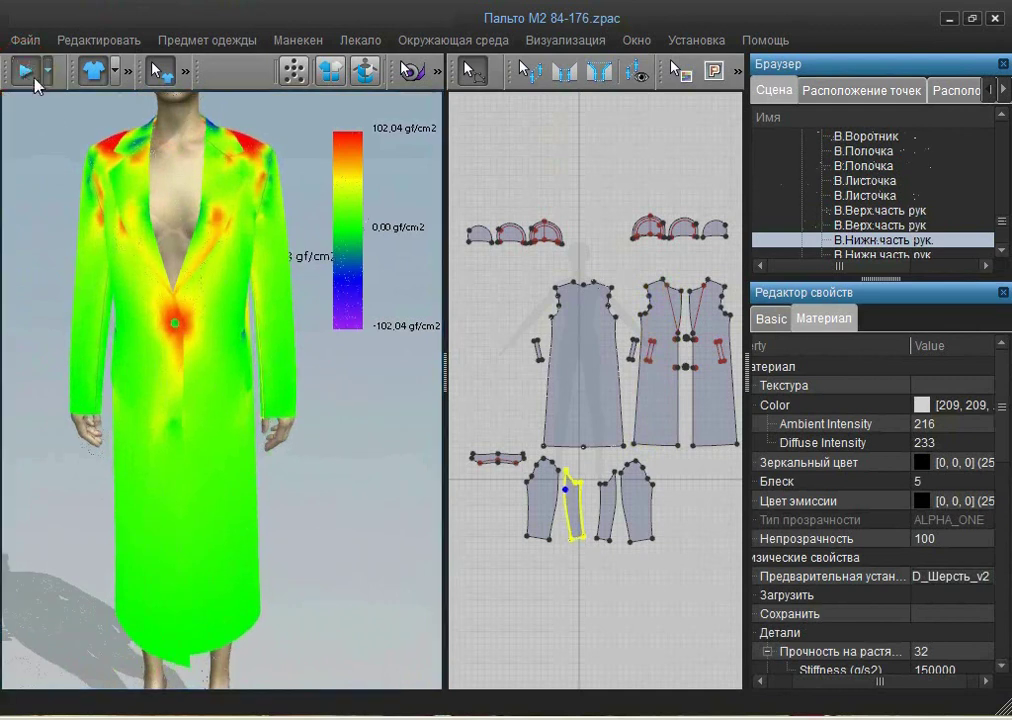
key(space)
click(362, 224)
right_drag(362, 224, 271, 282)
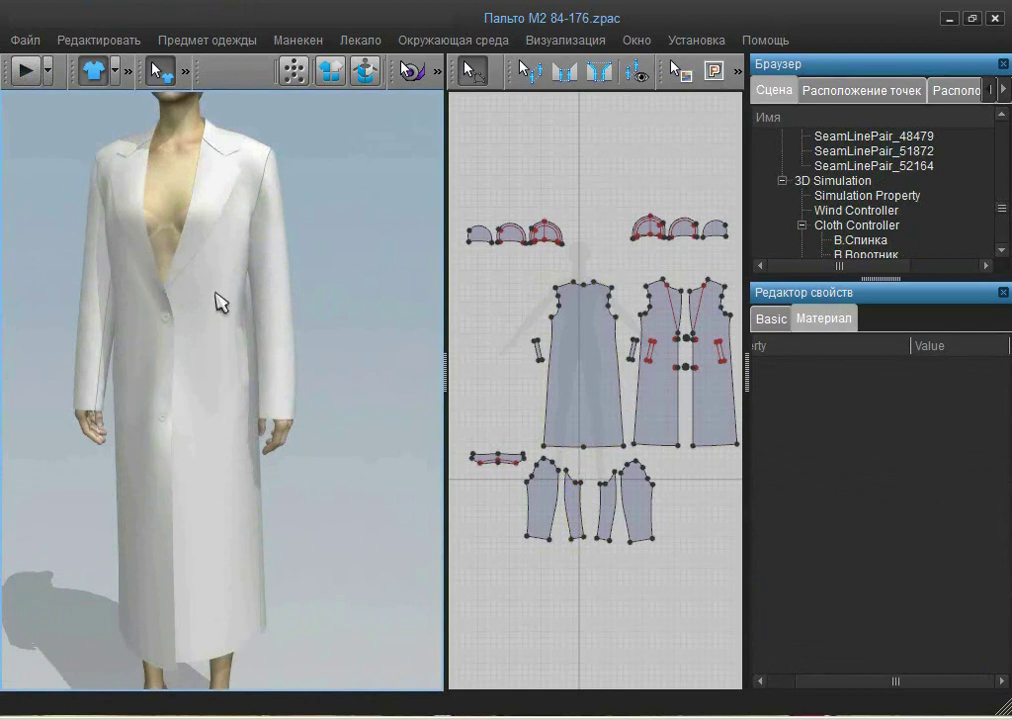
In АРМ Конструктор, shift the points from the waist down on the front and back pieces 5 along Y, and replace the patterns in the 3D garment.
click(971, 18)
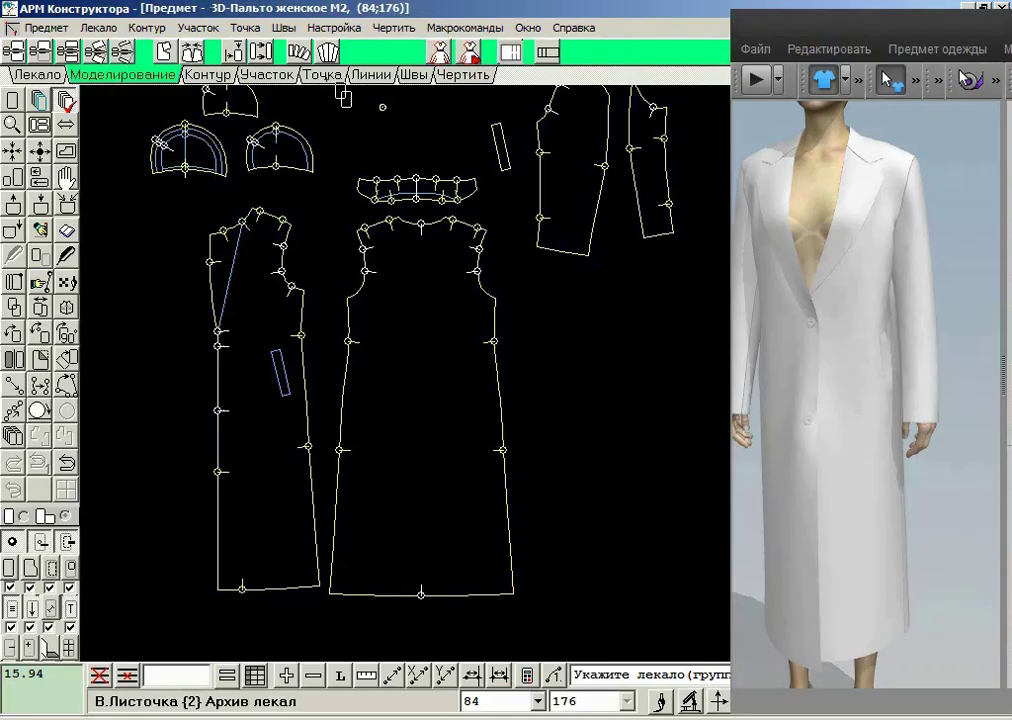
click(41, 50)
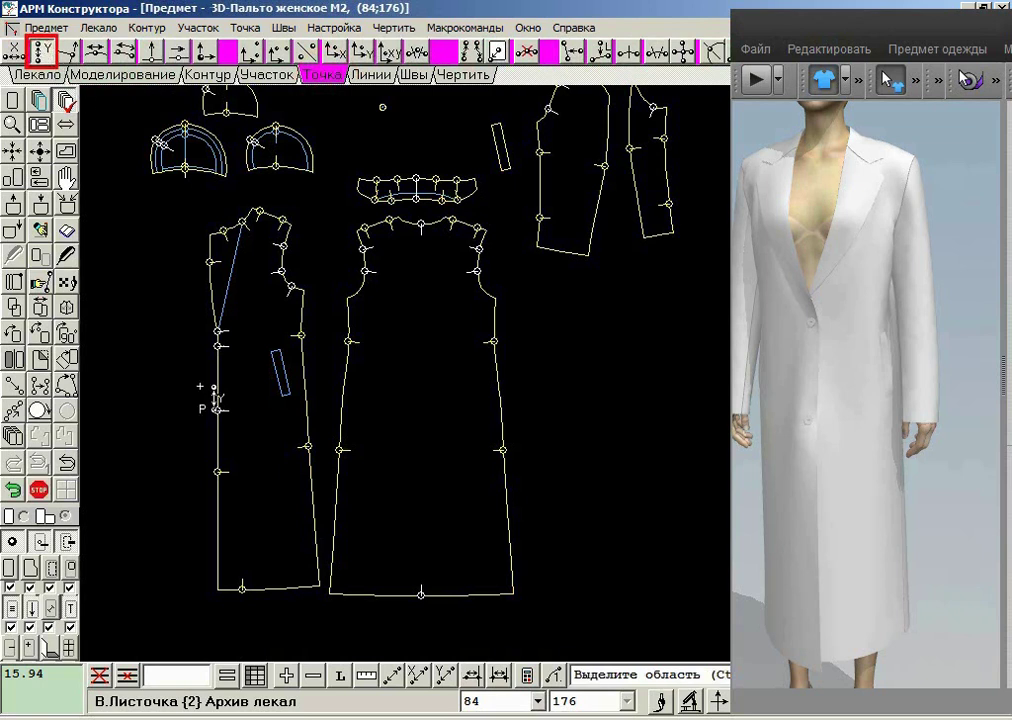
drag(172, 608, 565, 319)
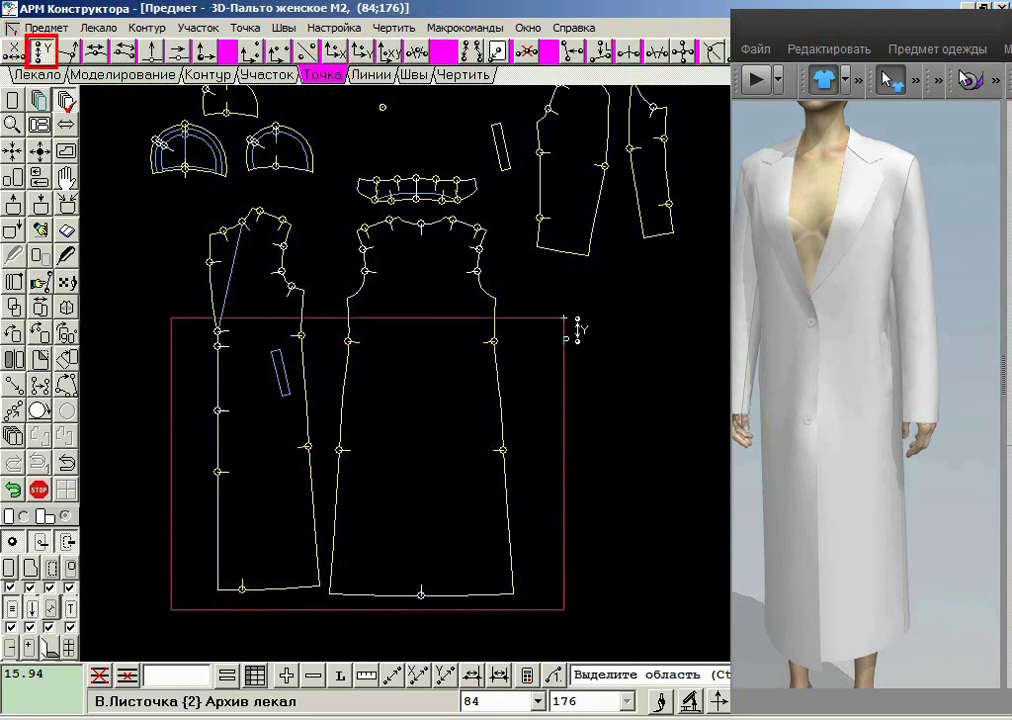
drag(565, 319, 565, 319)
text(5)
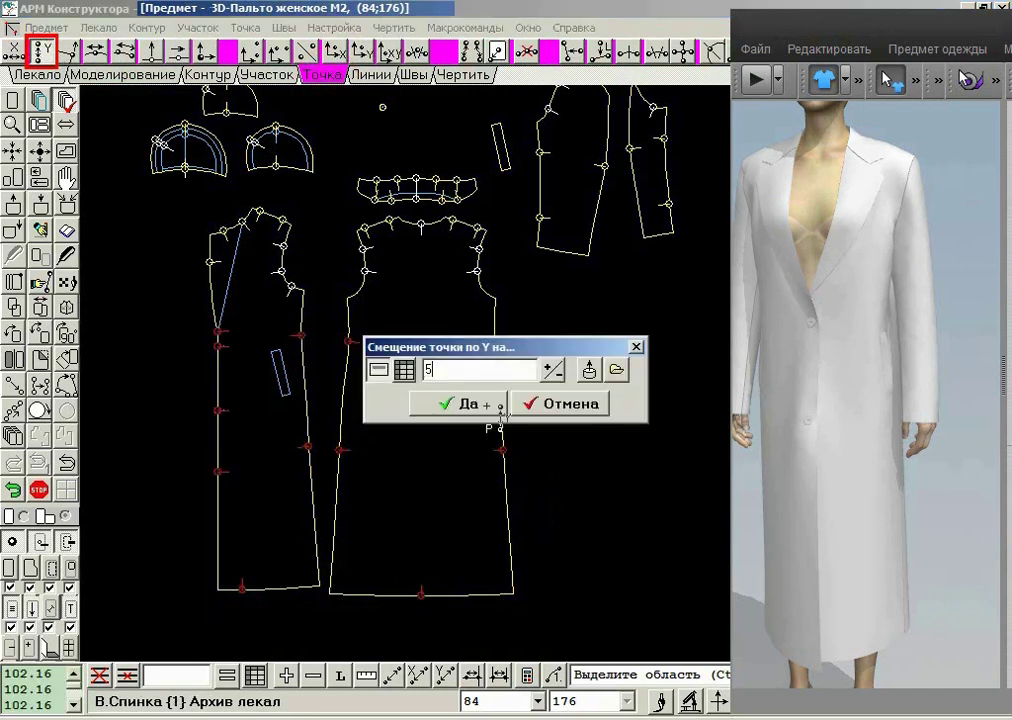
click(479, 404)
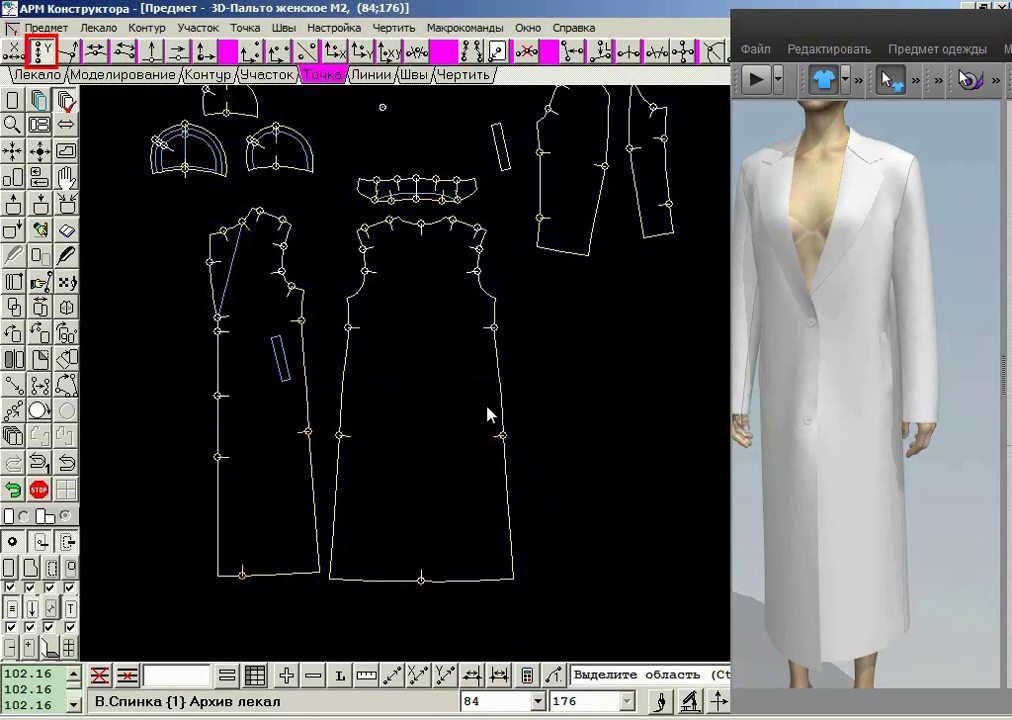
click(94, 74)
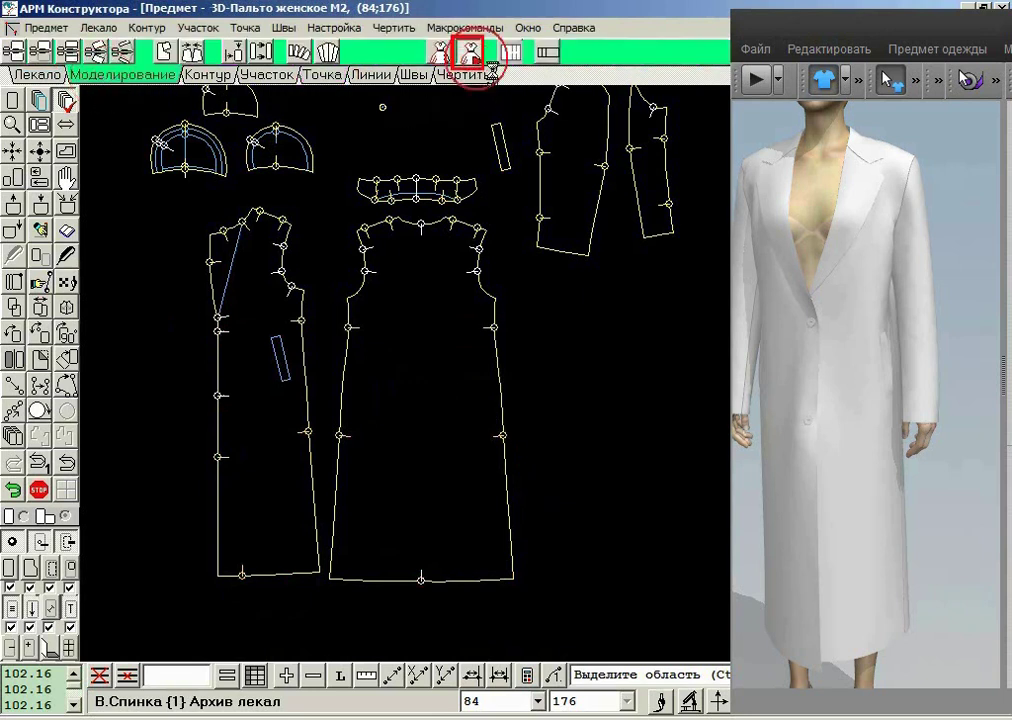
click(470, 52)
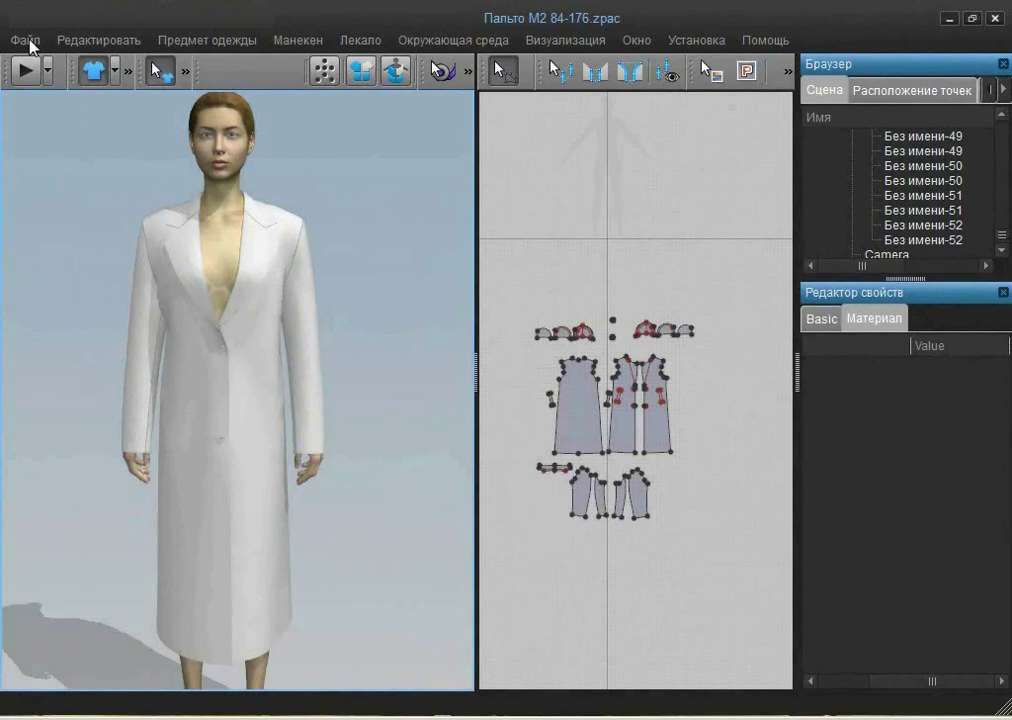
Add the T-shirt garment file from the RESULT folder to the scene under the coat.
click(29, 41)
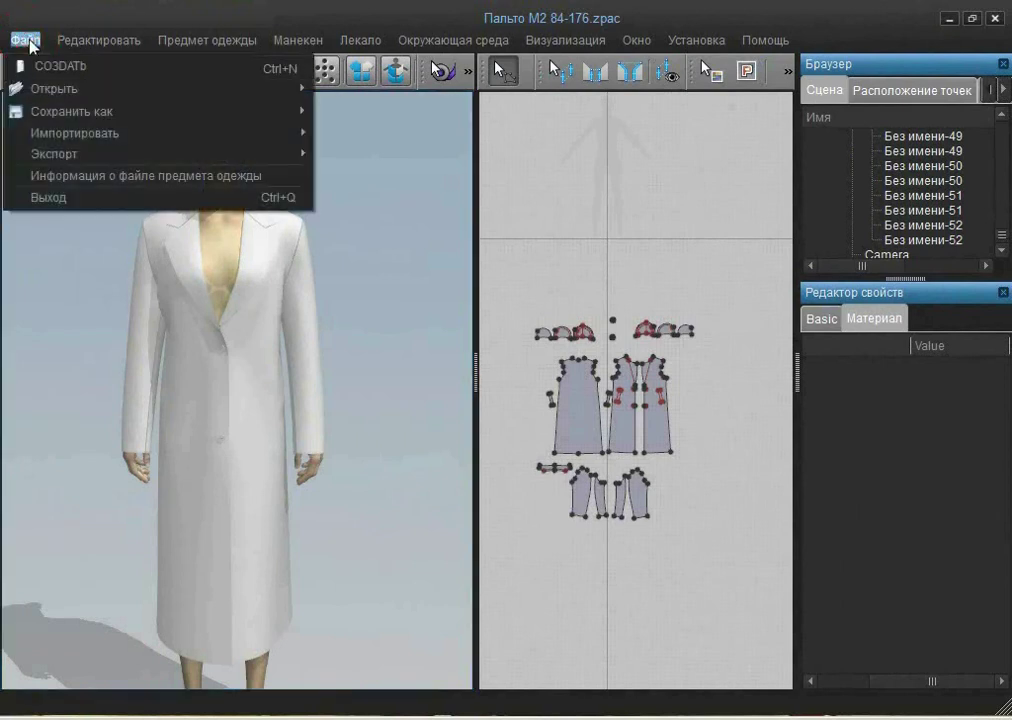
mouse_move(55, 93)
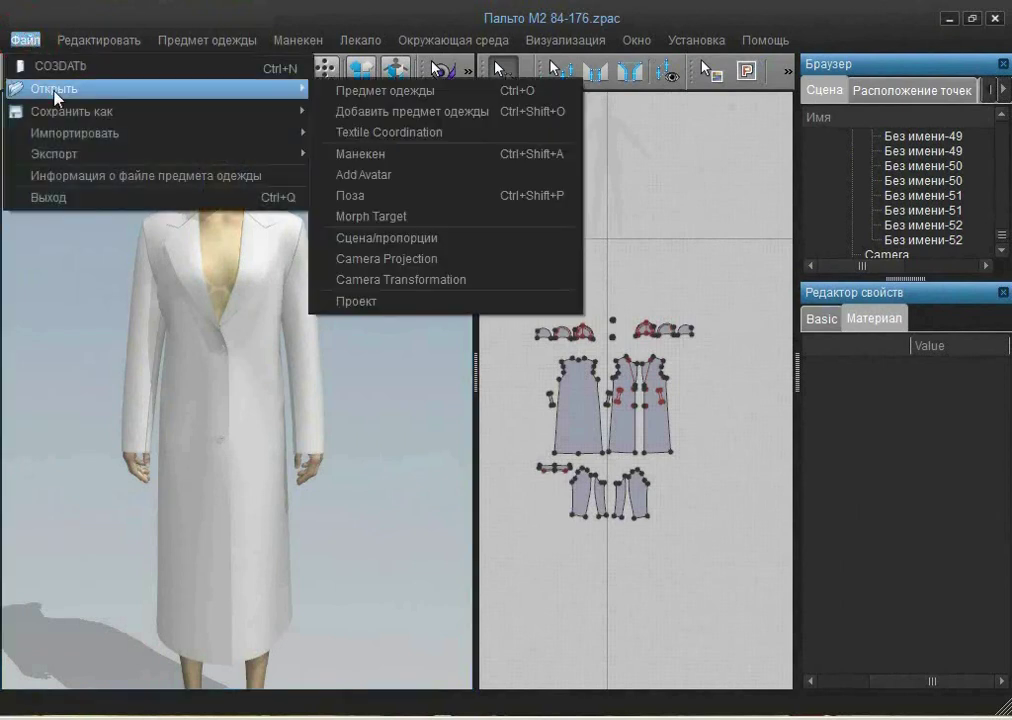
click(380, 118)
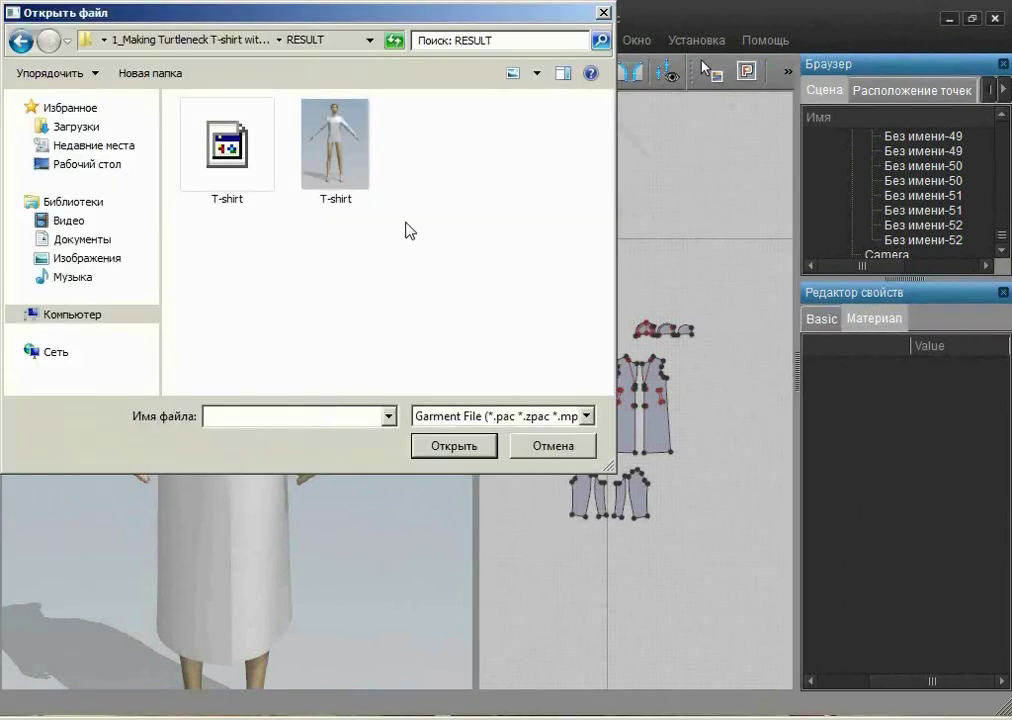
click(345, 167)
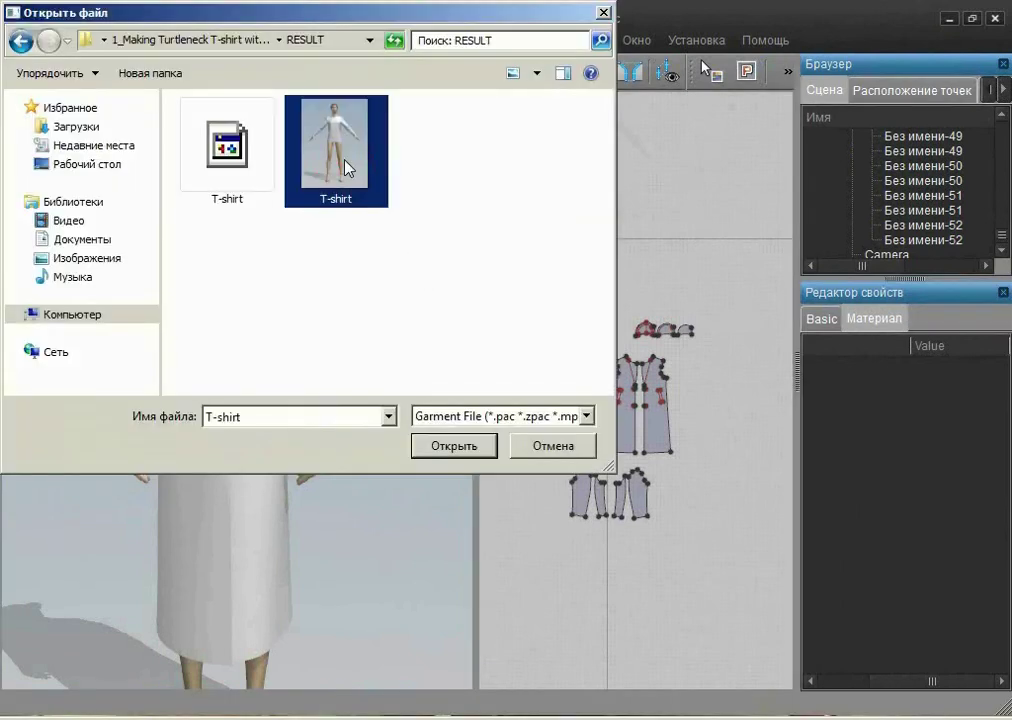
double_click(345, 167)
Select all coat patterns, set their layer (Слой) to 8, and run the simulation.
drag(496, 294, 786, 680)
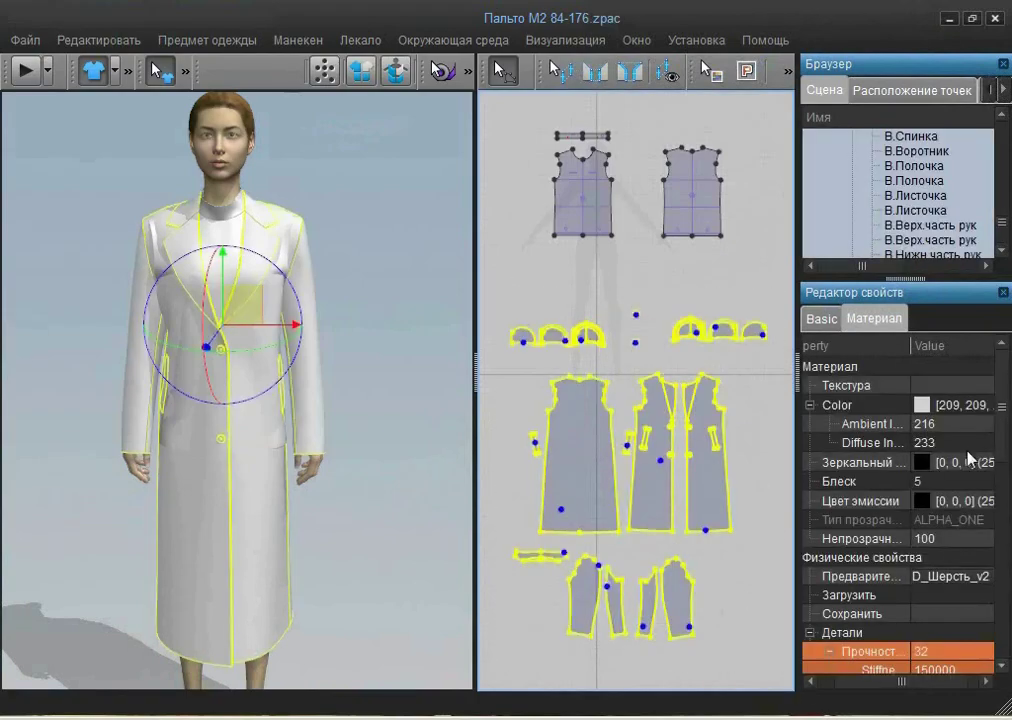
drag(1003, 395, 1001, 711)
click(931, 629)
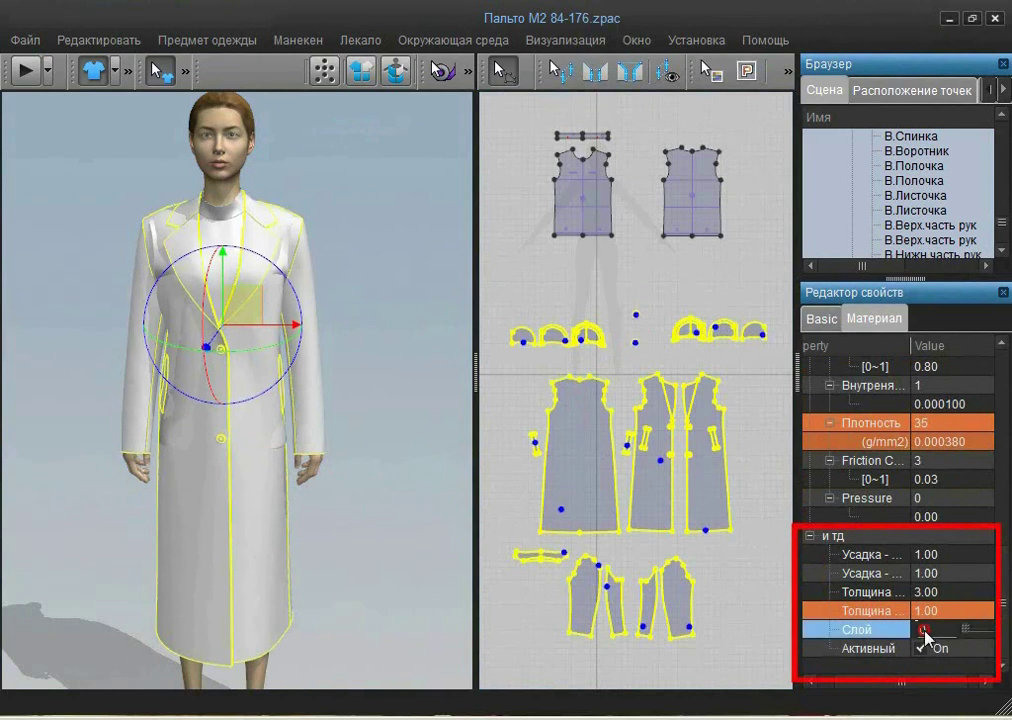
text(8)
key(Return)
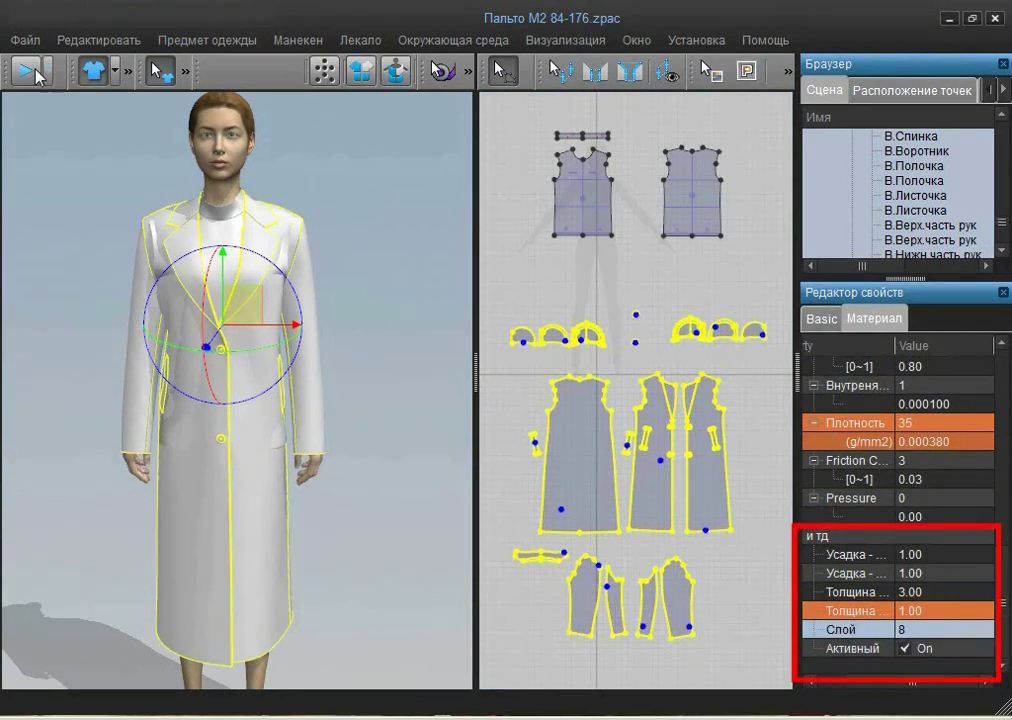
click(26, 72)
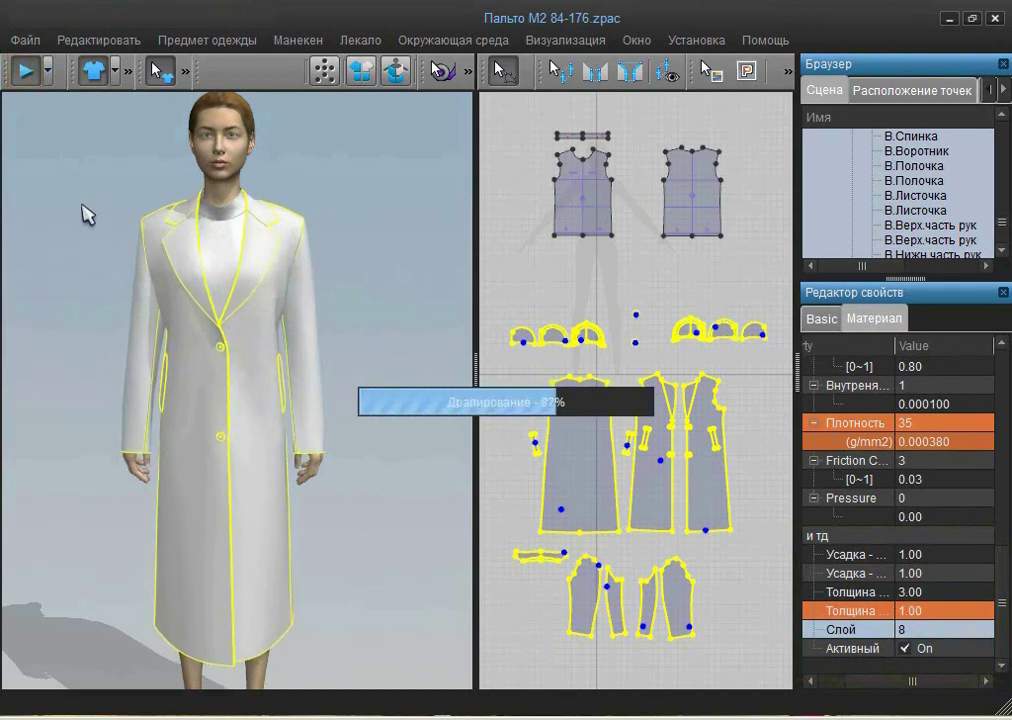
Select all coat patterns and set both their simulation thickness and visualization thickness (Толщина) to 0.5.
drag(795, 371, 712, 395)
drag(445, 365, 676, 550)
drag(680, 640, 677, 638)
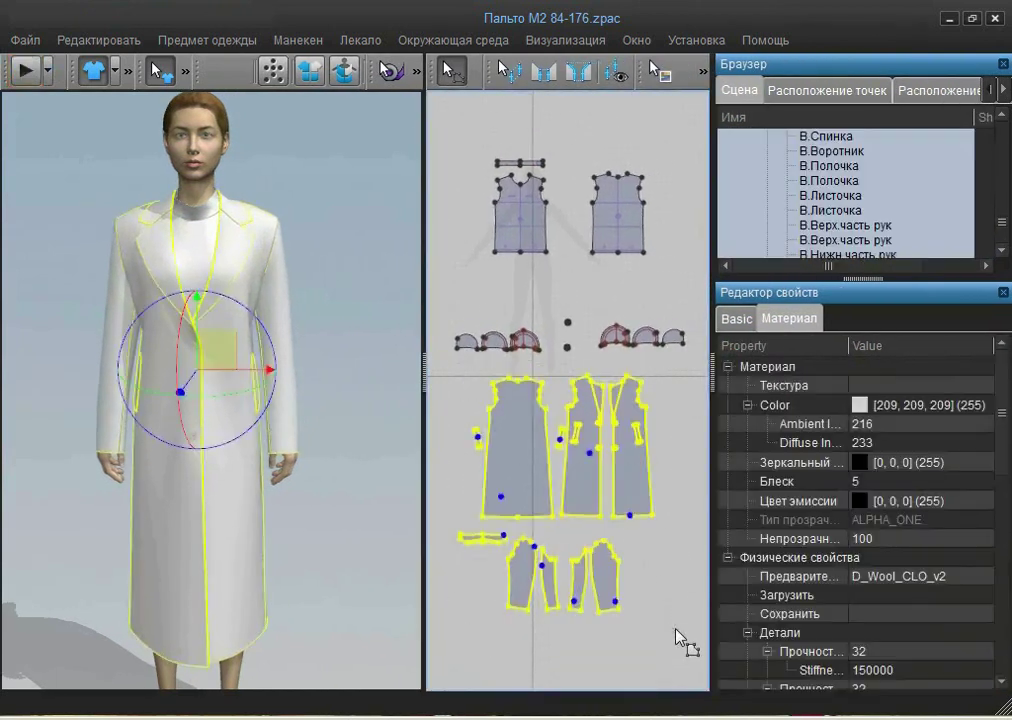
drag(1004, 379, 1007, 635)
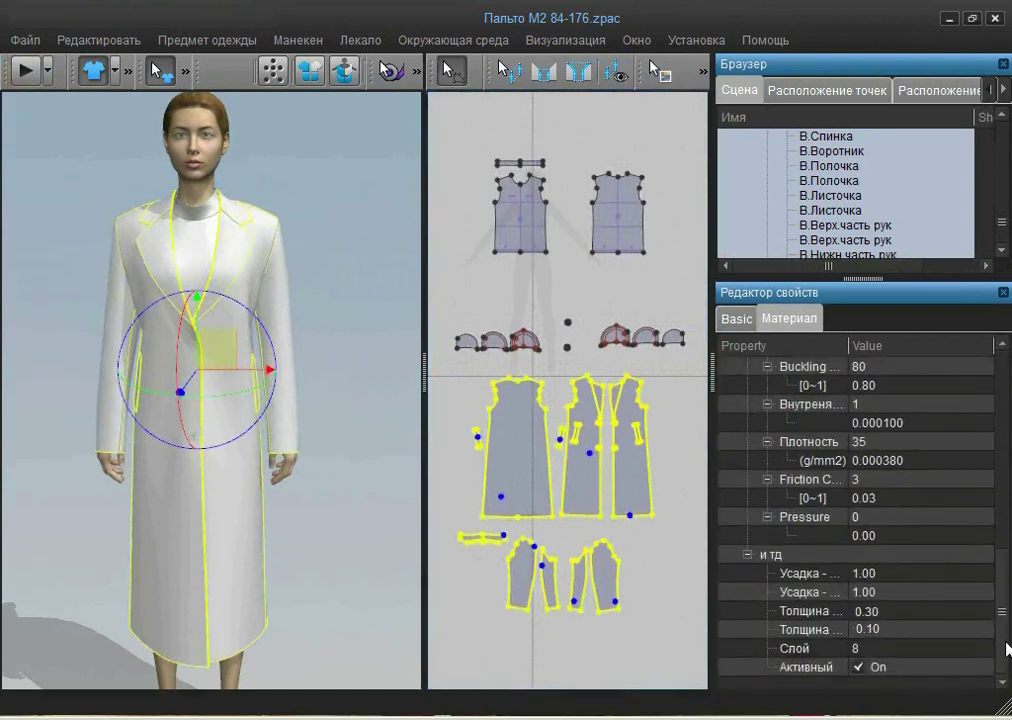
drag(847, 347, 911, 345)
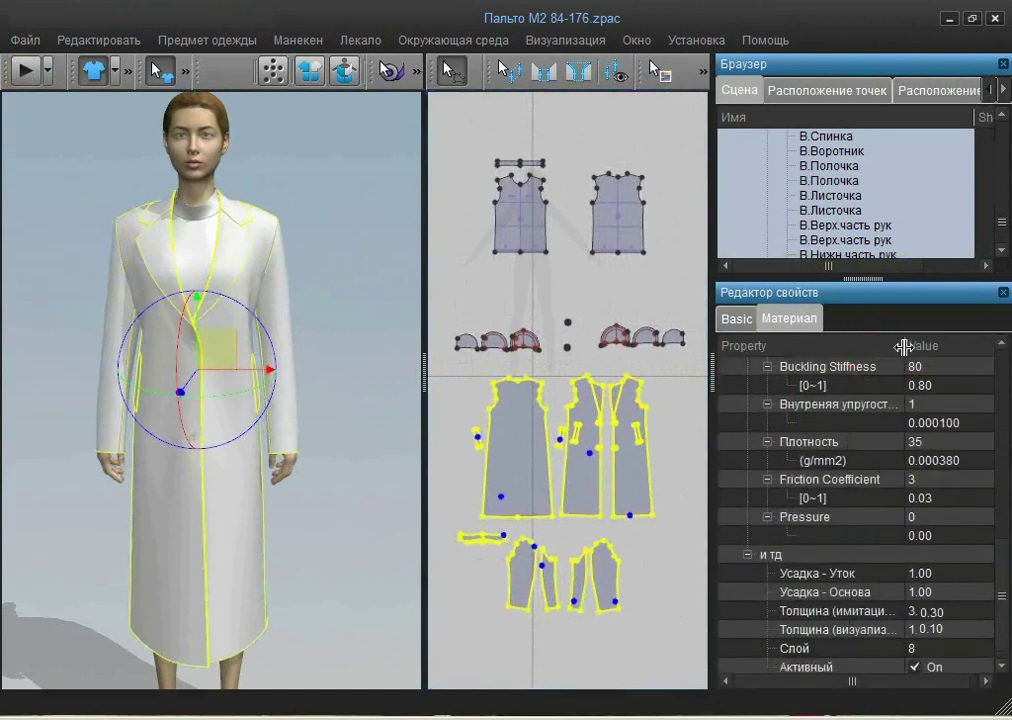
click(938, 630)
text(0.5)
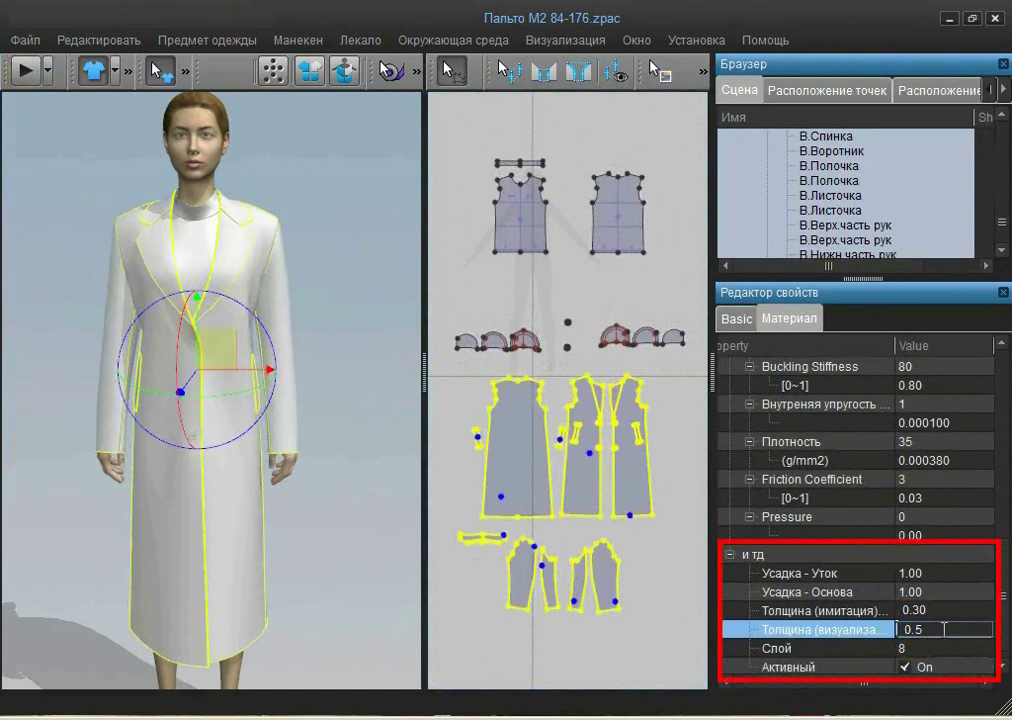
click(924, 610)
text(0.5)
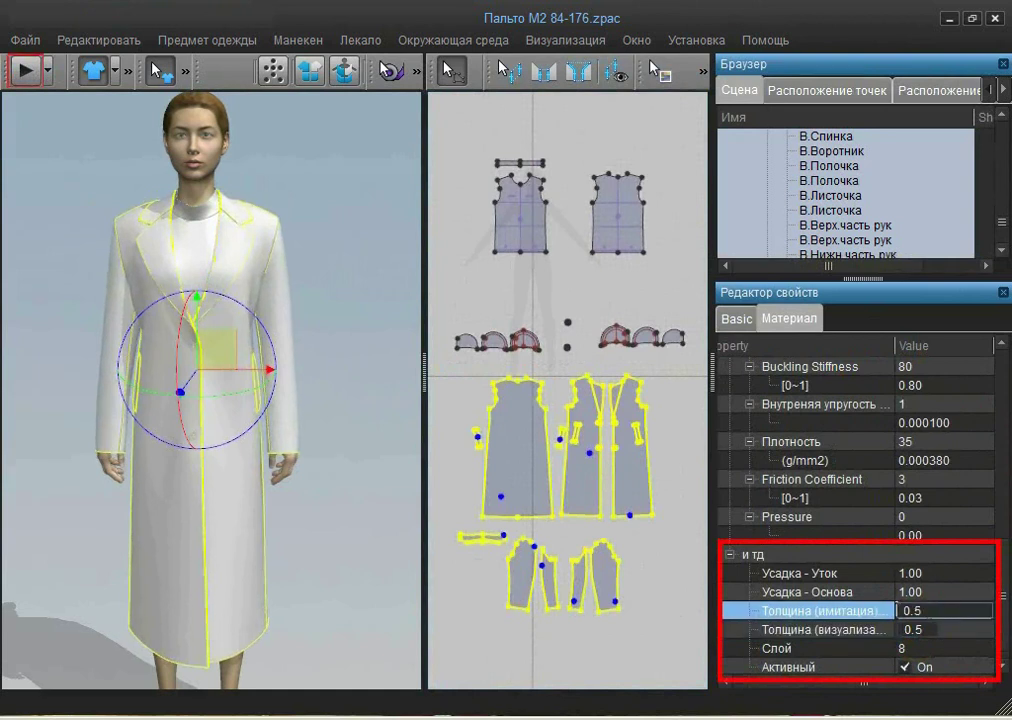
Simulate the coat, examine the fabric thickness at the front edge and pocket, stop the simulation and return to the front view.
click(25, 71)
click(83, 230)
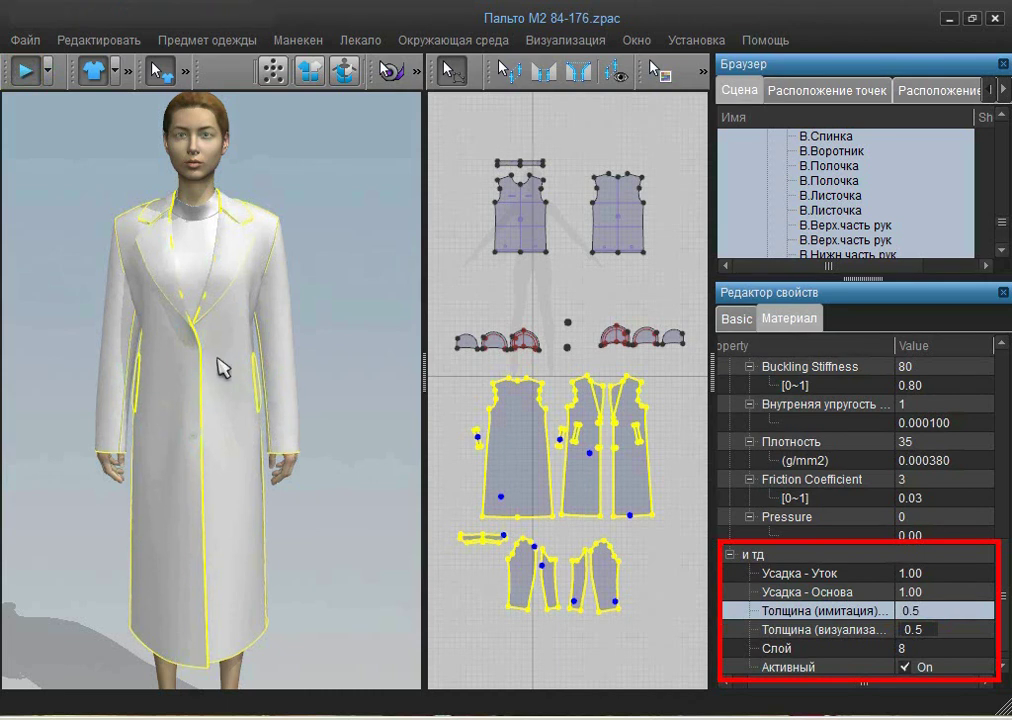
scroll(232, 365, up, 5)
right_drag(221, 287, 98, 195)
key(space)
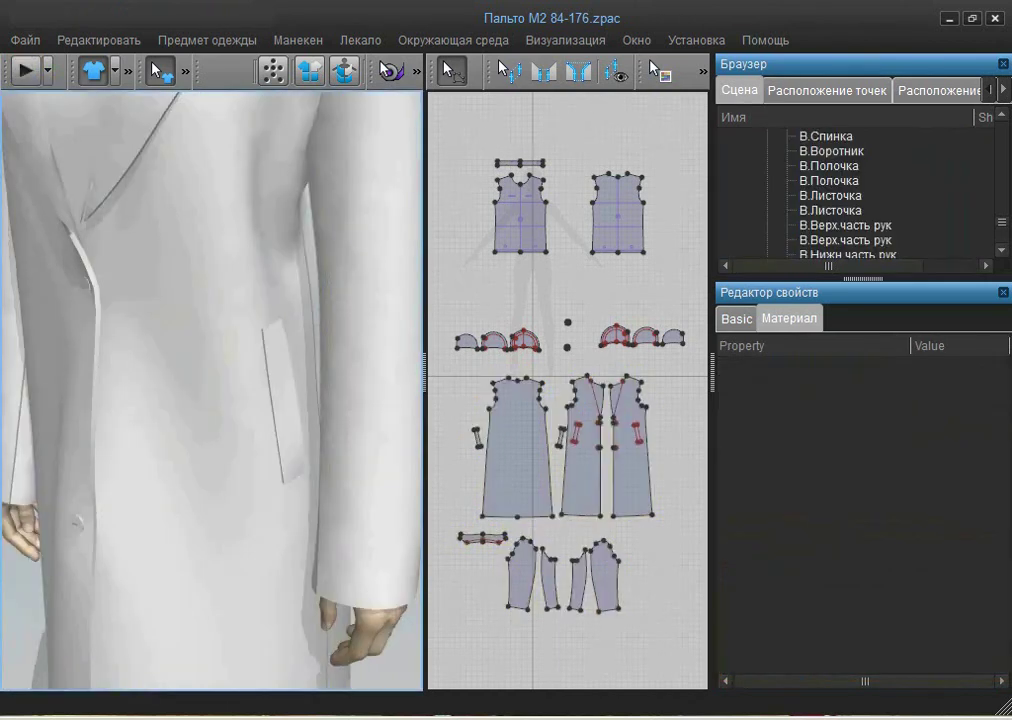
key(2)
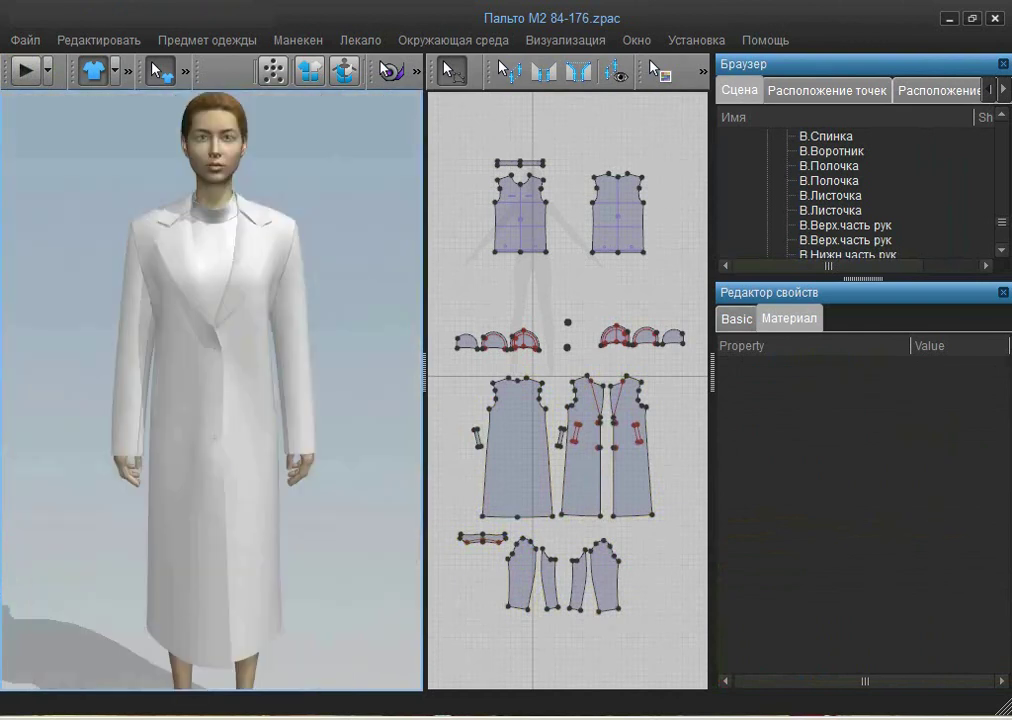
Select all coat patterns and apply the broadcloth_darkgray texture from the Cloth > Texture > Fabric folder.
mouse_move(452, 368)
mouse_down()
mouse_move(662, 537)
mouse_move(666, 610)
mouse_up()
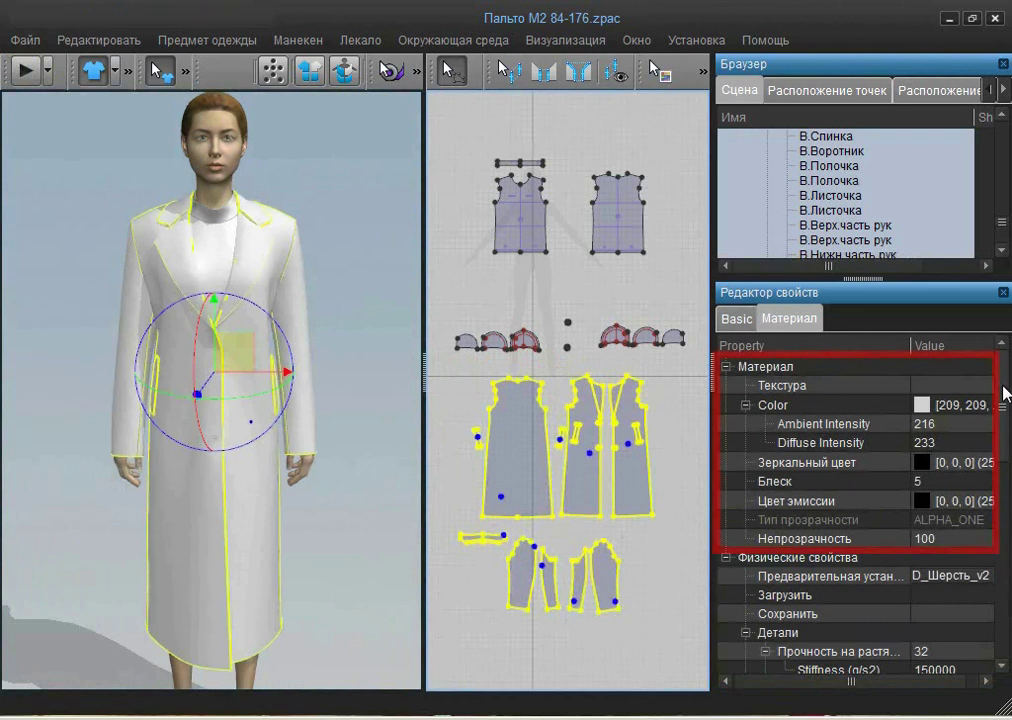
click(955, 385)
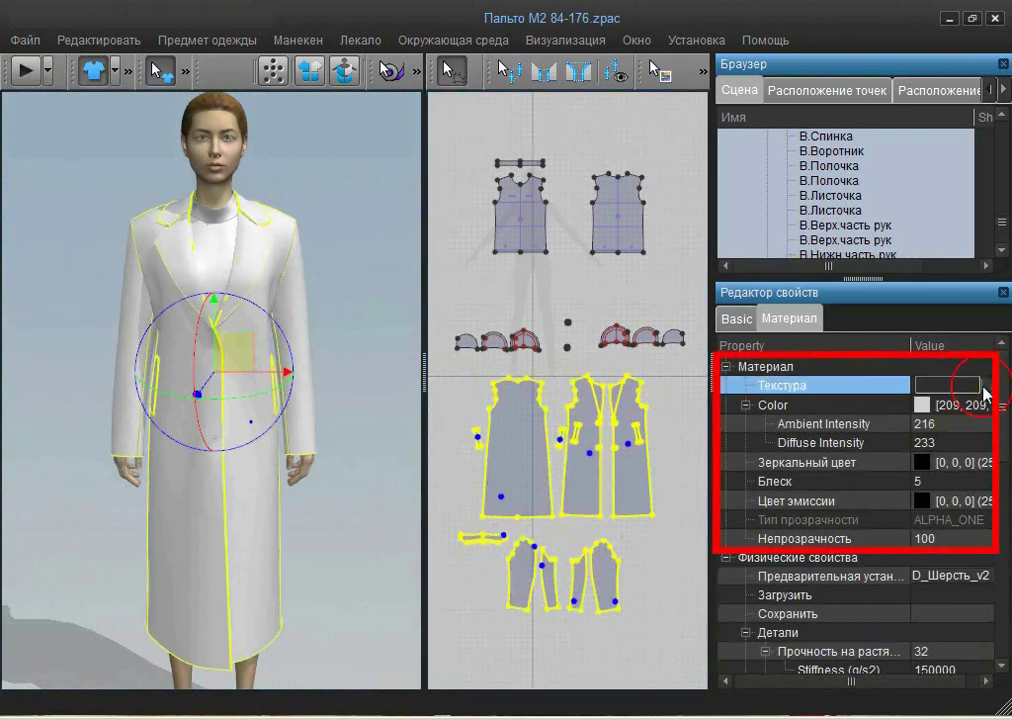
click(985, 384)
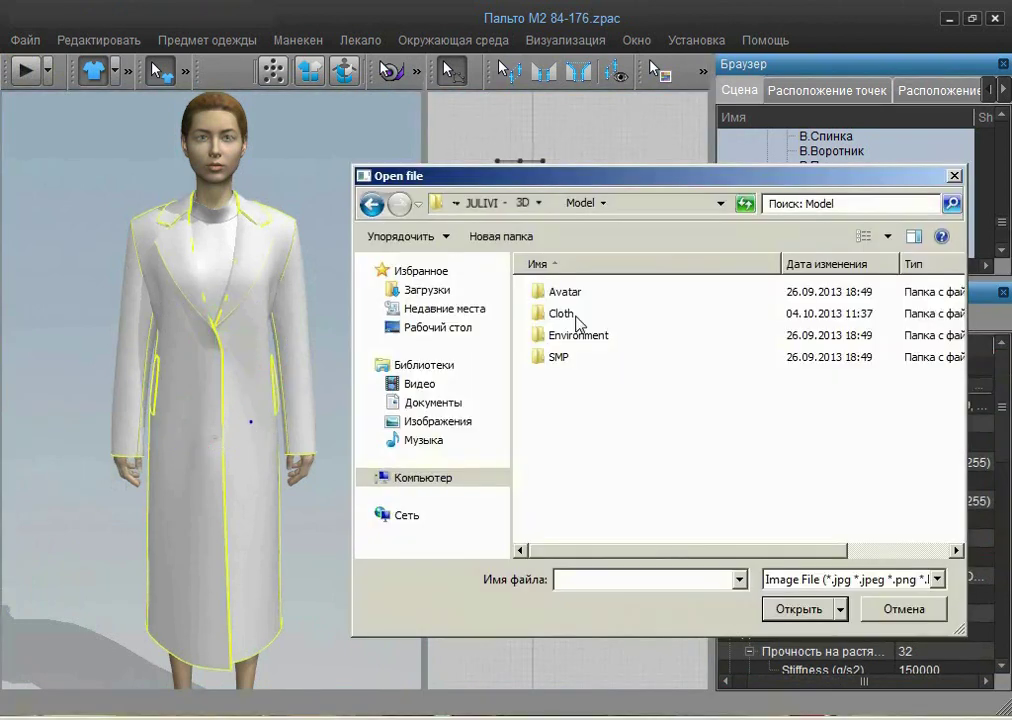
click(563, 313)
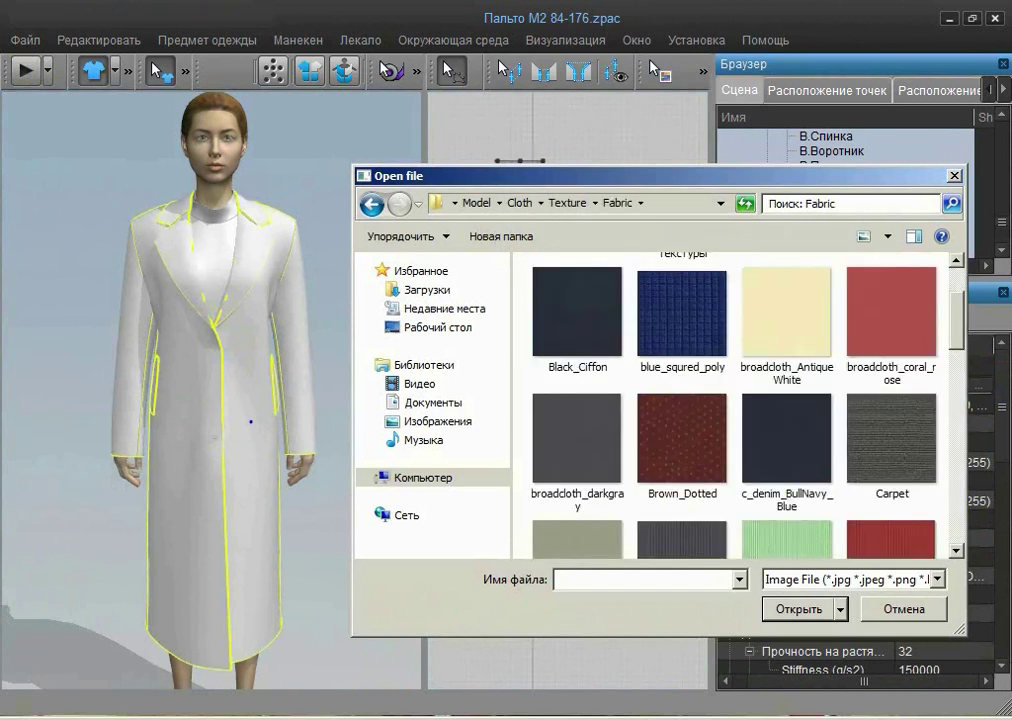
scroll(958, 549, down, 5)
scroll(958, 549, up, 4)
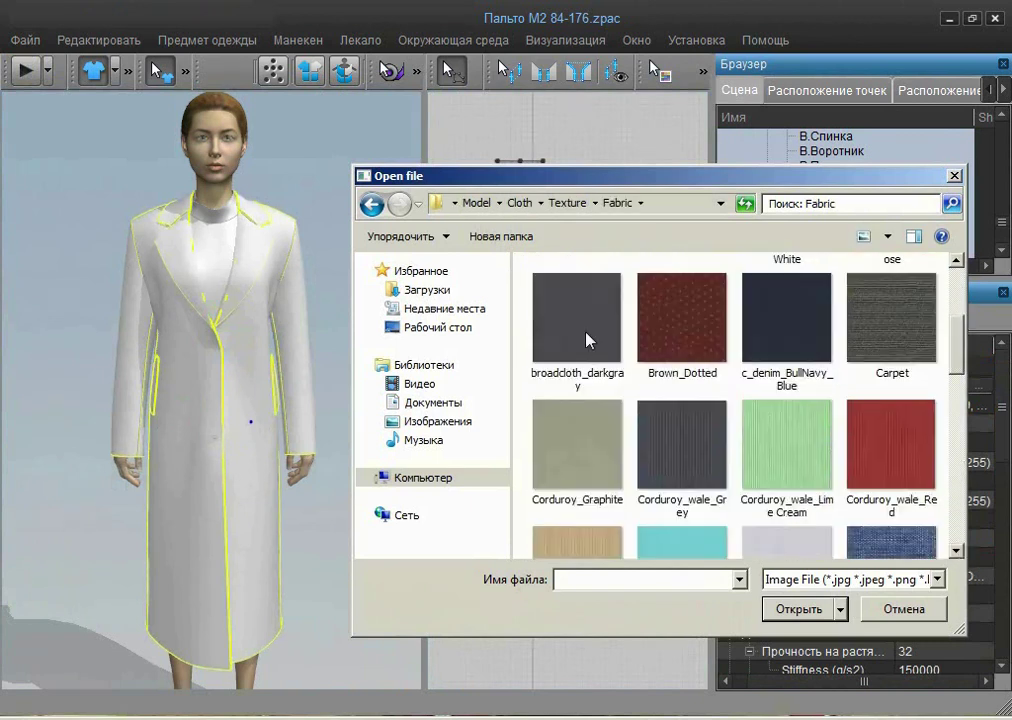
click(582, 338)
double_click(582, 338)
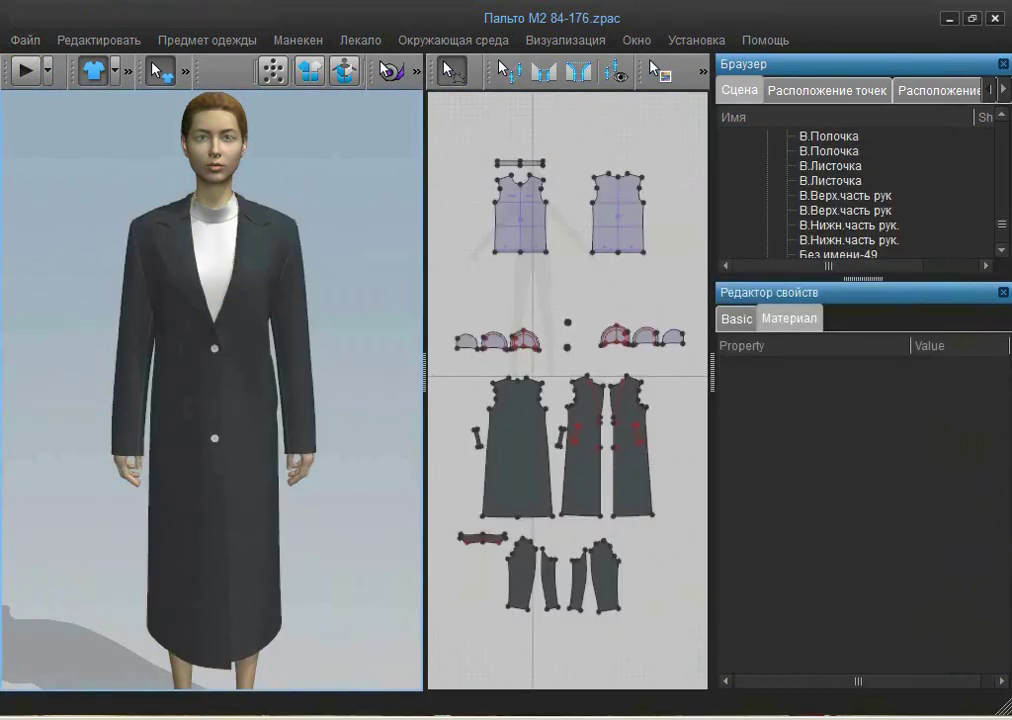
Apply an antique button image from the Texture > Button folder to the two coat buttons.
right_drag(346, 402, 357, 433)
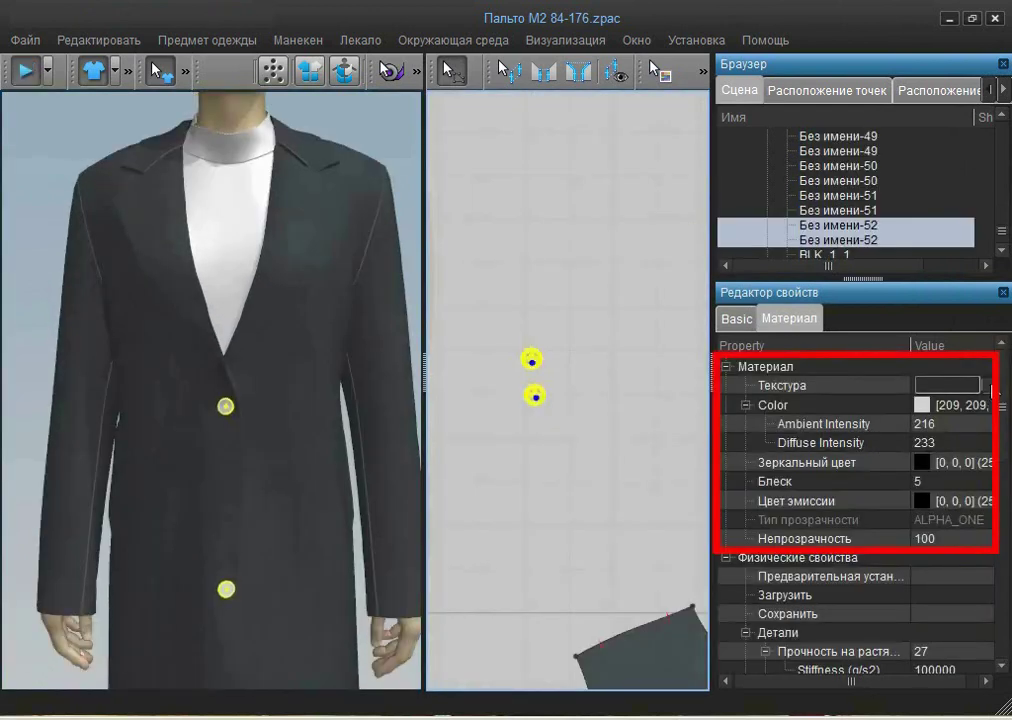
click(985, 385)
double_click(566, 314)
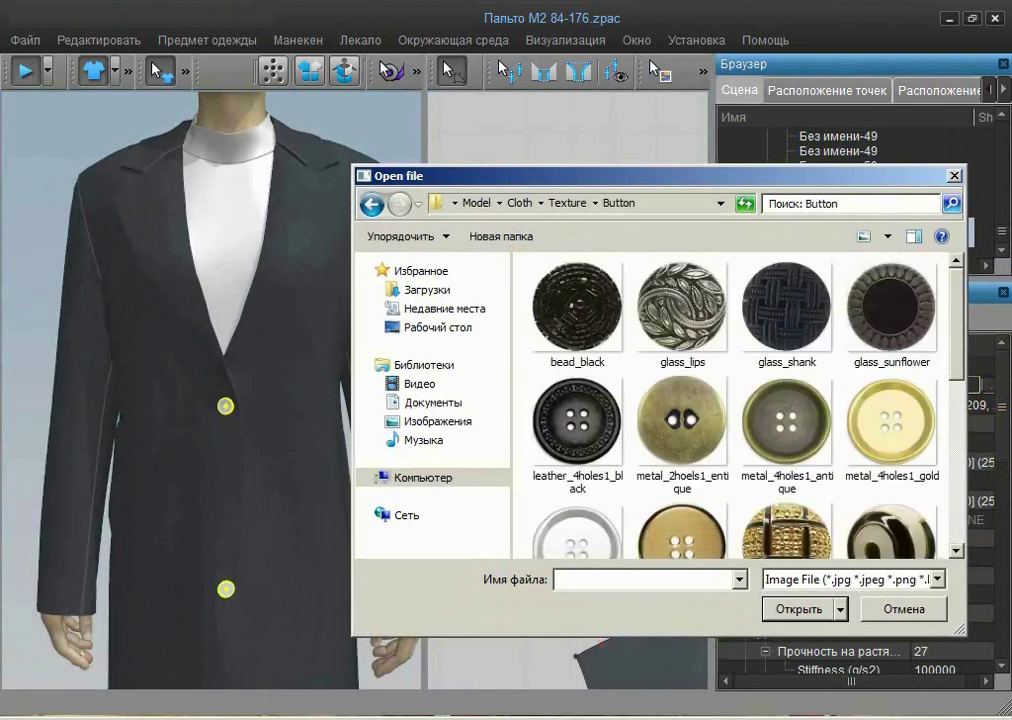
click(955, 550)
double_click(580, 350)
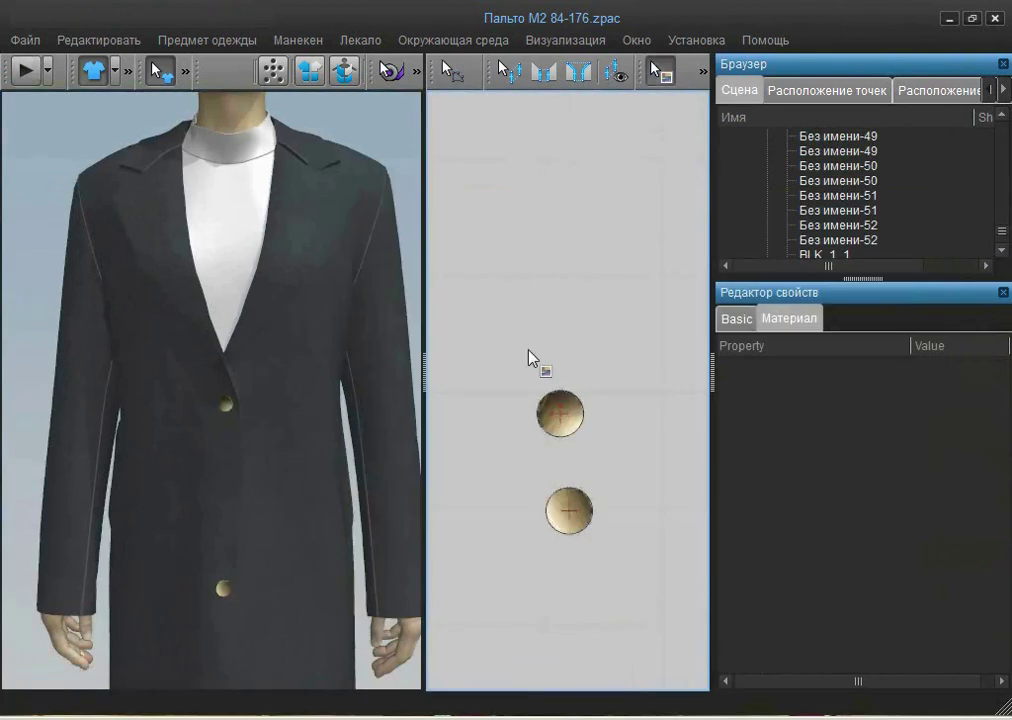
Scale down the texture on both buttons with the texture editing tool so the image fits their size.
drag(528, 350, 613, 574)
click(560, 420)
drag(619, 353, 576, 426)
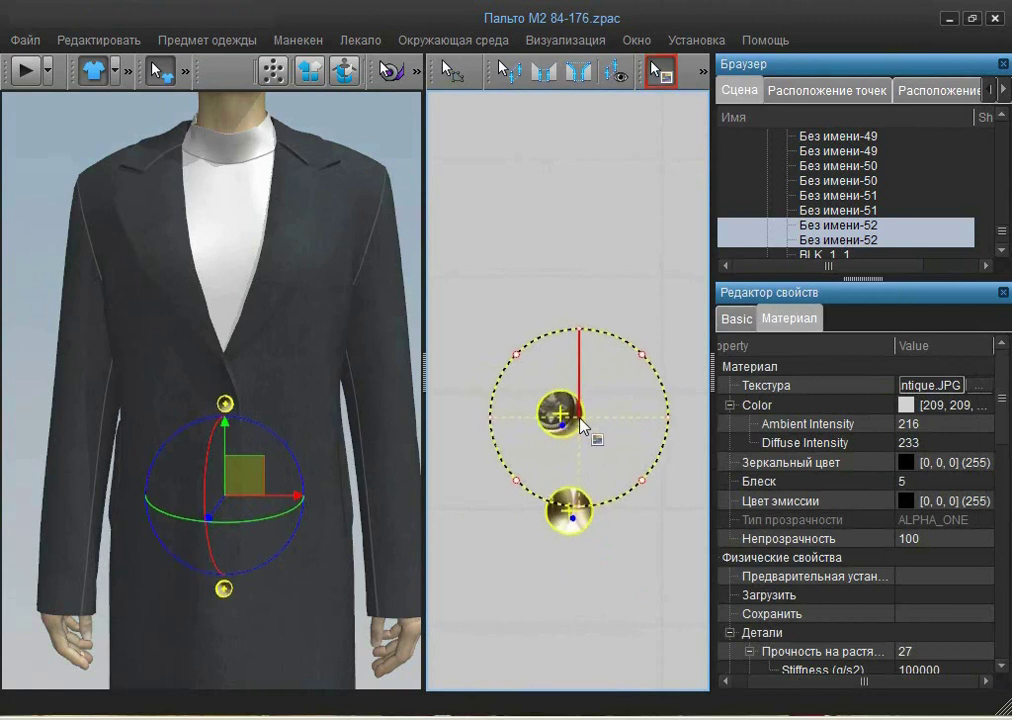
key(Escape)
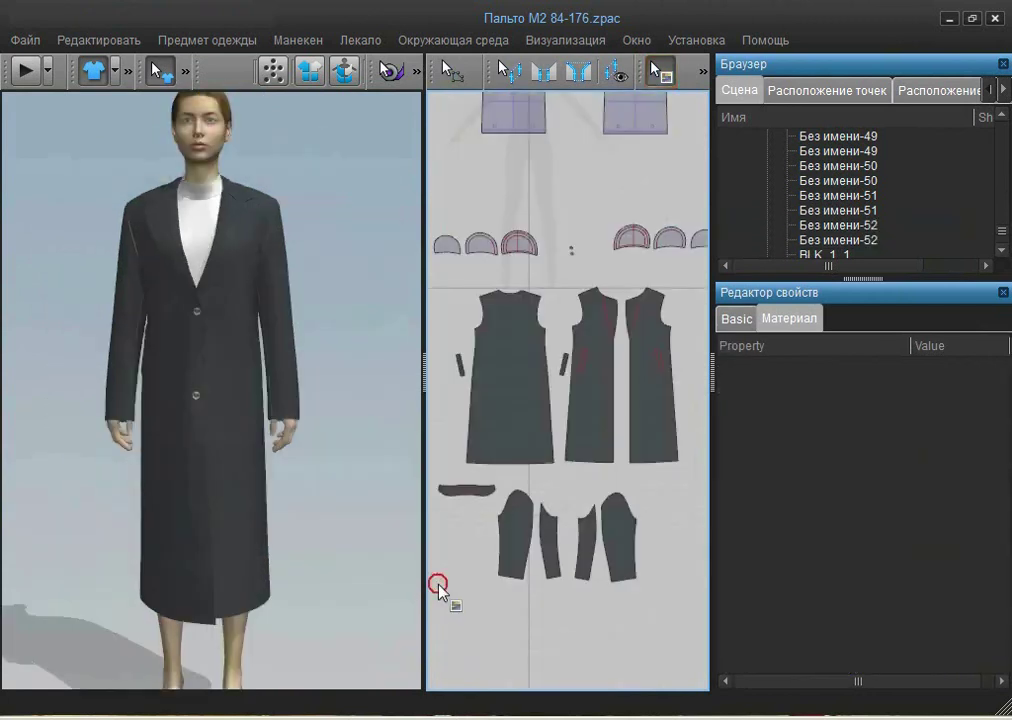
Try a different base colour for all the coat patterns in their material properties.
drag(436, 588, 632, 430)
drag(699, 281, 699, 281)
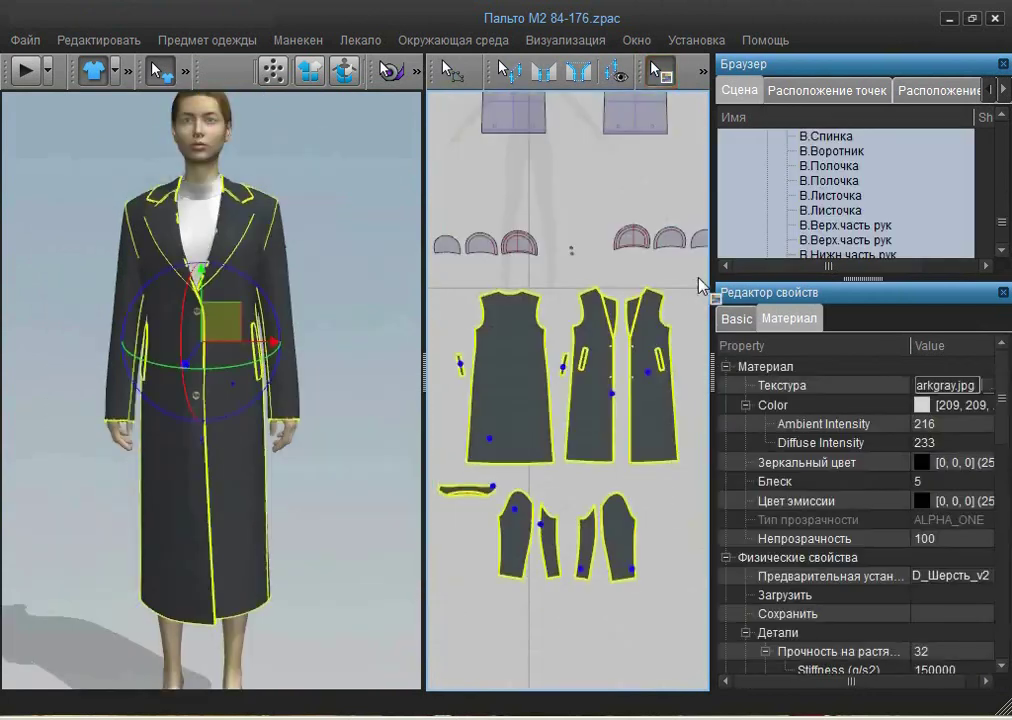
click(924, 407)
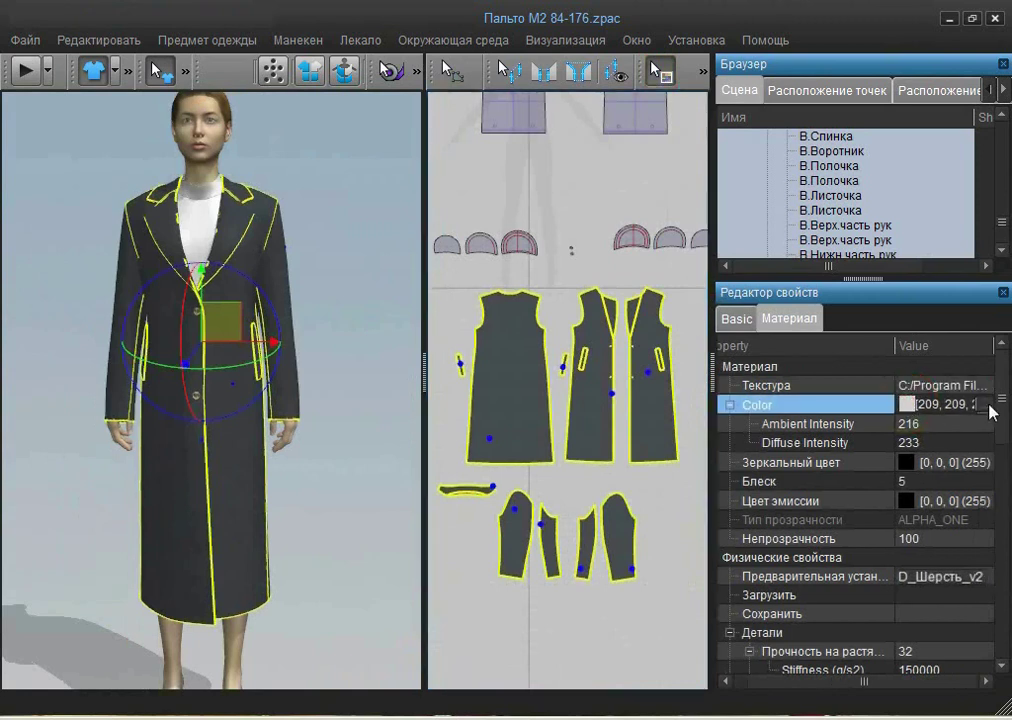
click(987, 407)
drag(599, 226, 687, 334)
click(700, 490)
Reselect the coat patterns and replace their texture with broadcloth_coral_rose.
click(443, 600)
drag(443, 600, 664, 362)
drag(690, 288, 696, 280)
click(960, 386)
click(985, 388)
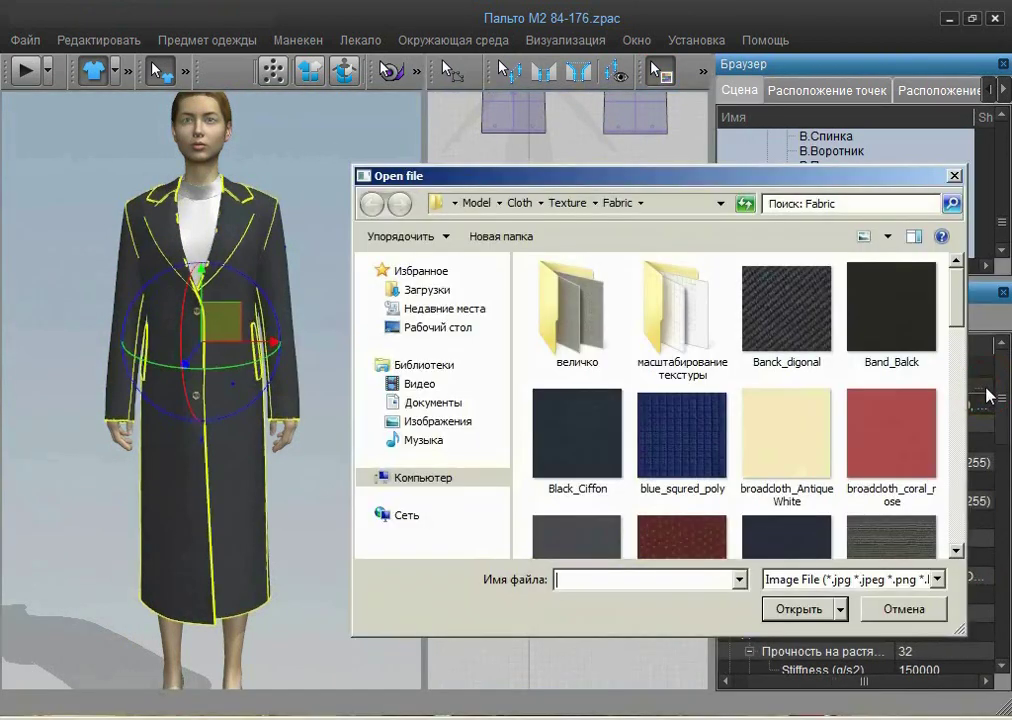
click(891, 444)
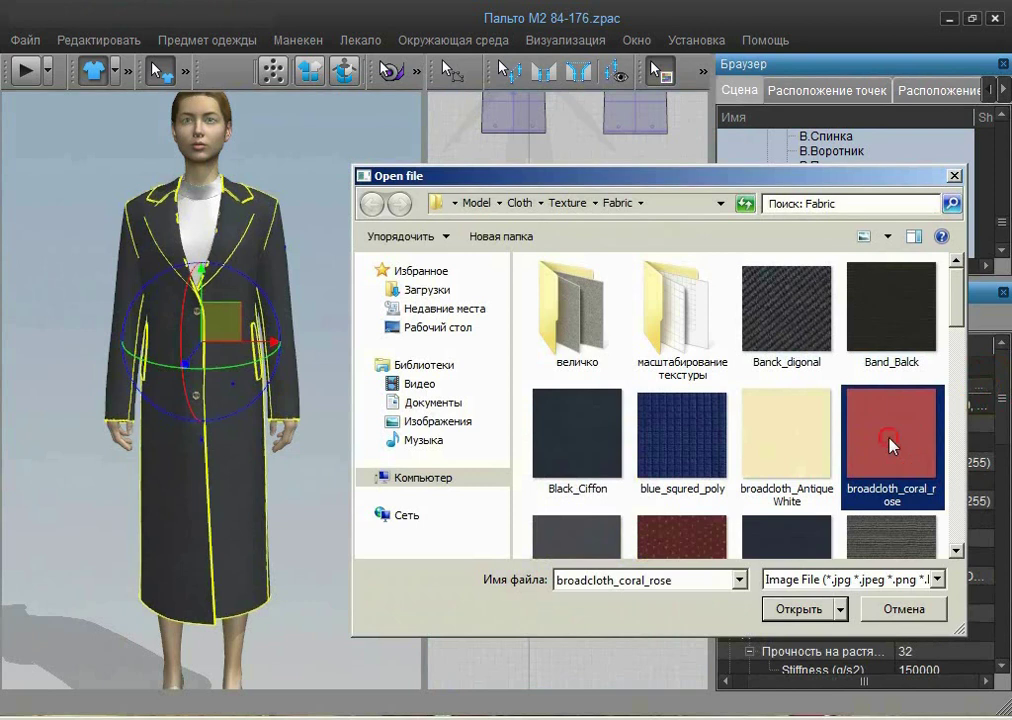
double_click(891, 446)
Select the coat patterns again and change their texture to a black diagonal-weave fabric.
mouse_move(361, 442)
right_down()
mouse_move(305, 467)
mouse_move(108, 485)
mouse_move(13, 467)
mouse_move(355, 450)
mouse_move(361, 463)
right_up()
drag(450, 292, 689, 582)
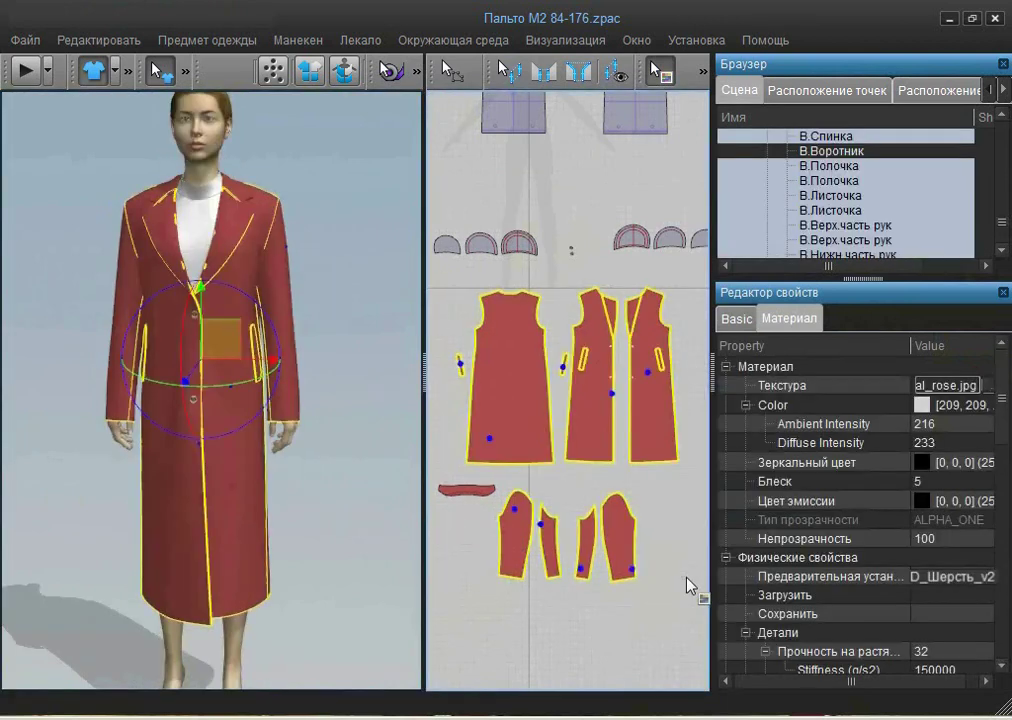
click(990, 386)
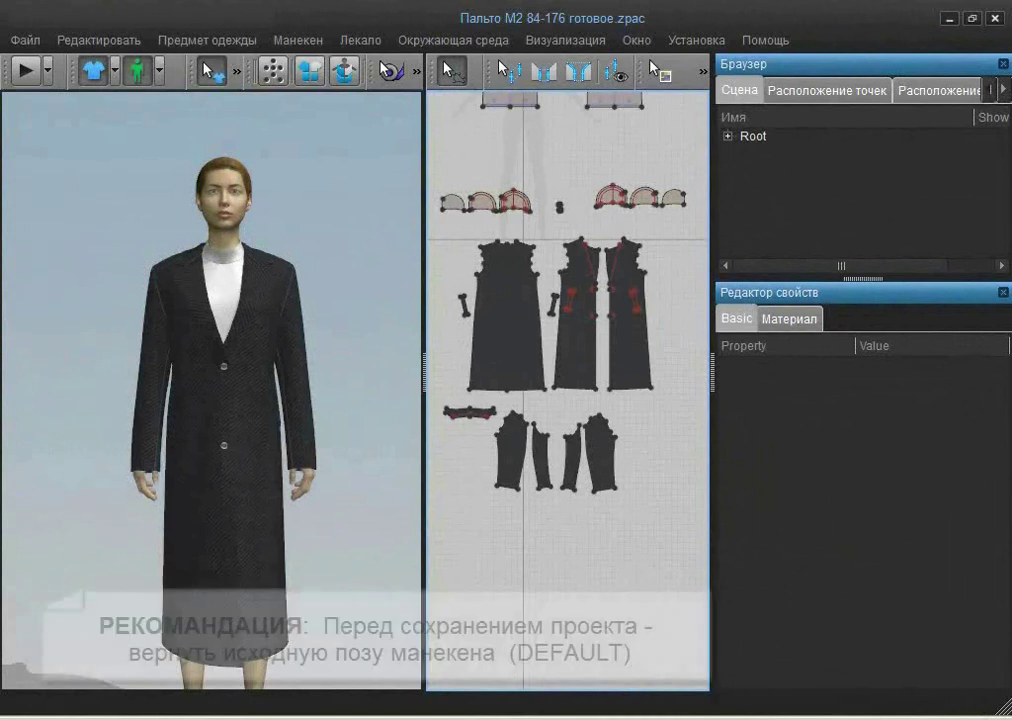
Return the avatar to its initial pose with W_pose1_default.pos, and run and stop the simulation to drape the coat.
click(36, 42)
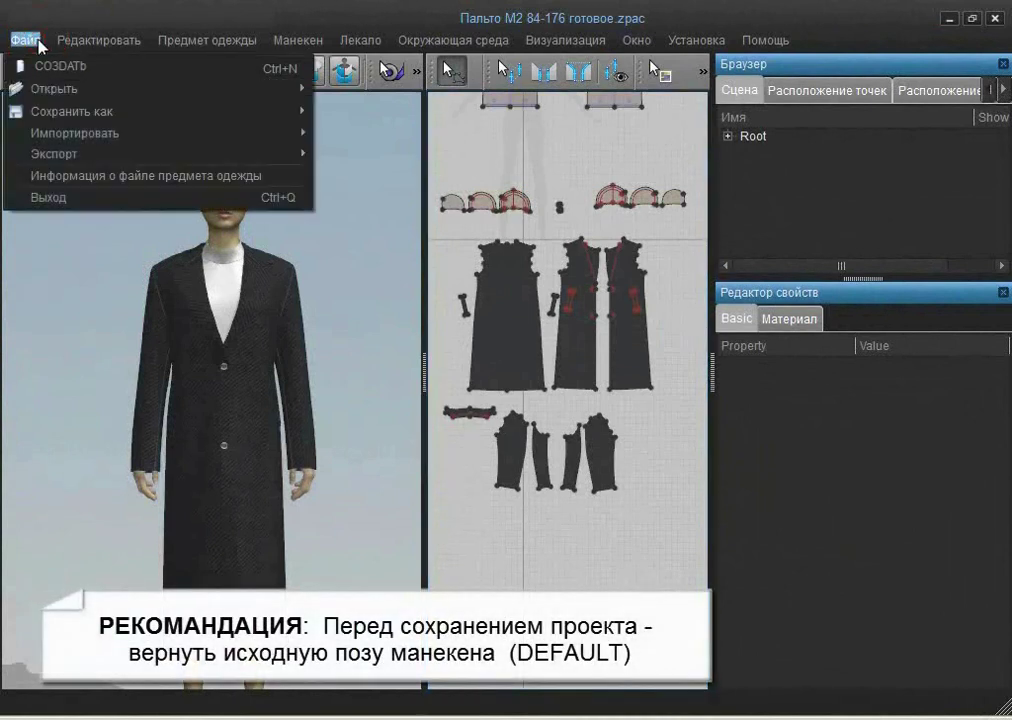
mouse_move(50, 92)
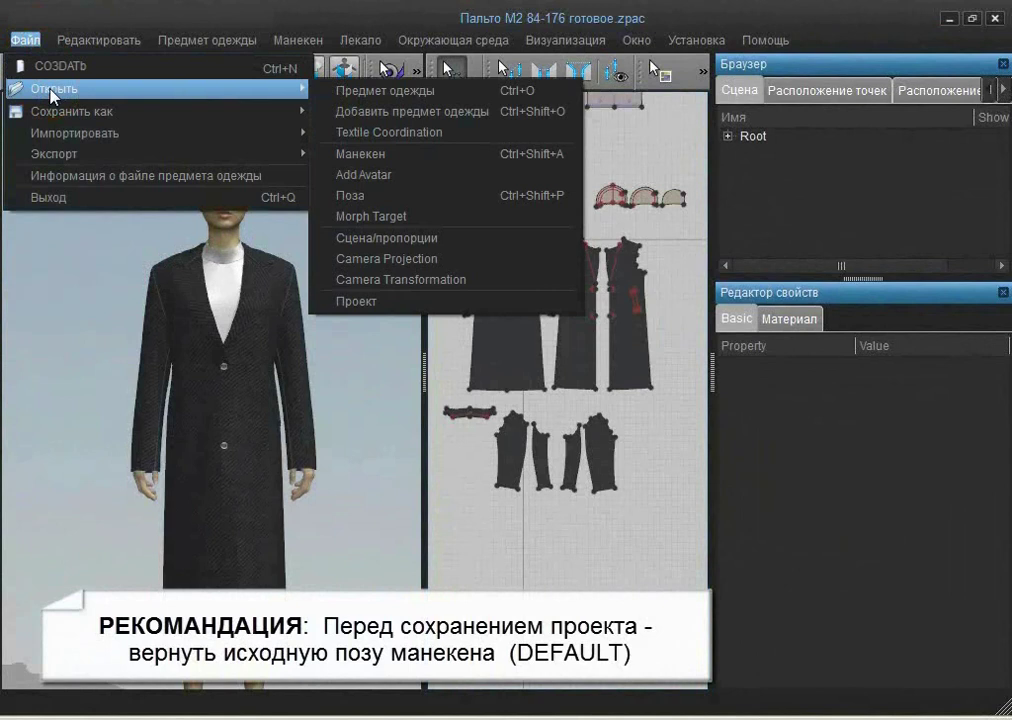
click(389, 198)
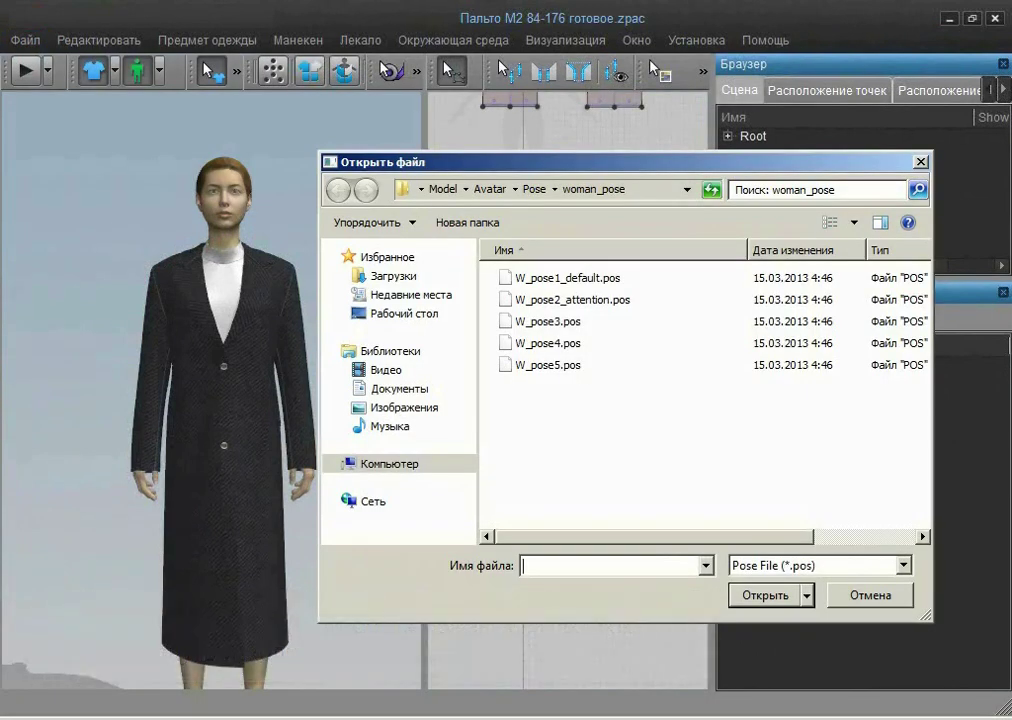
click(611, 281)
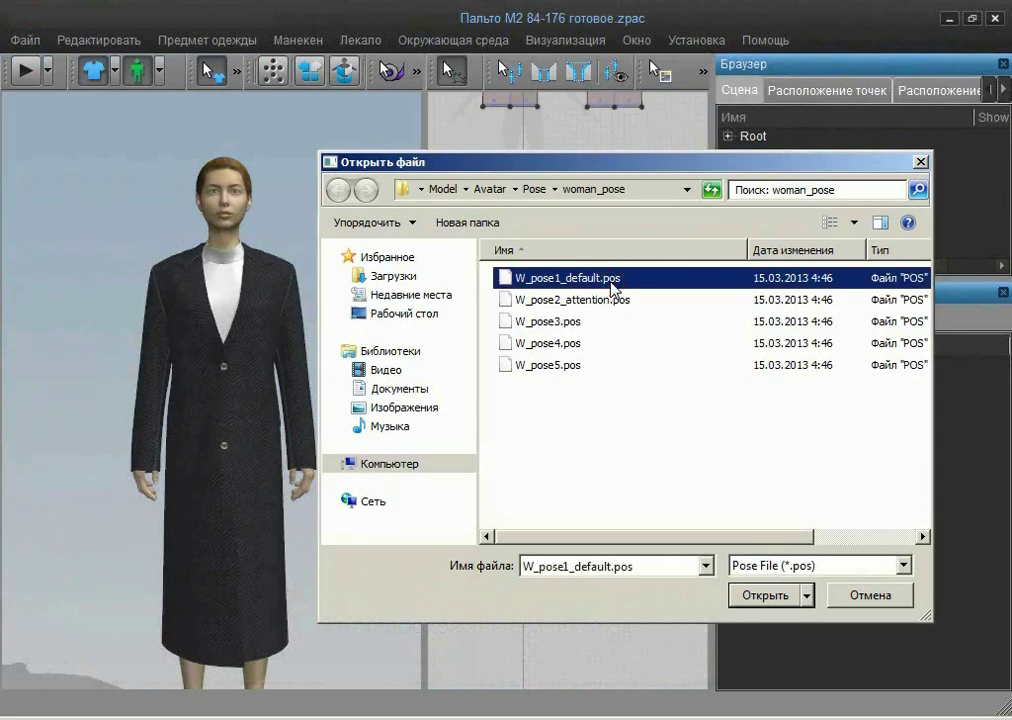
click(774, 597)
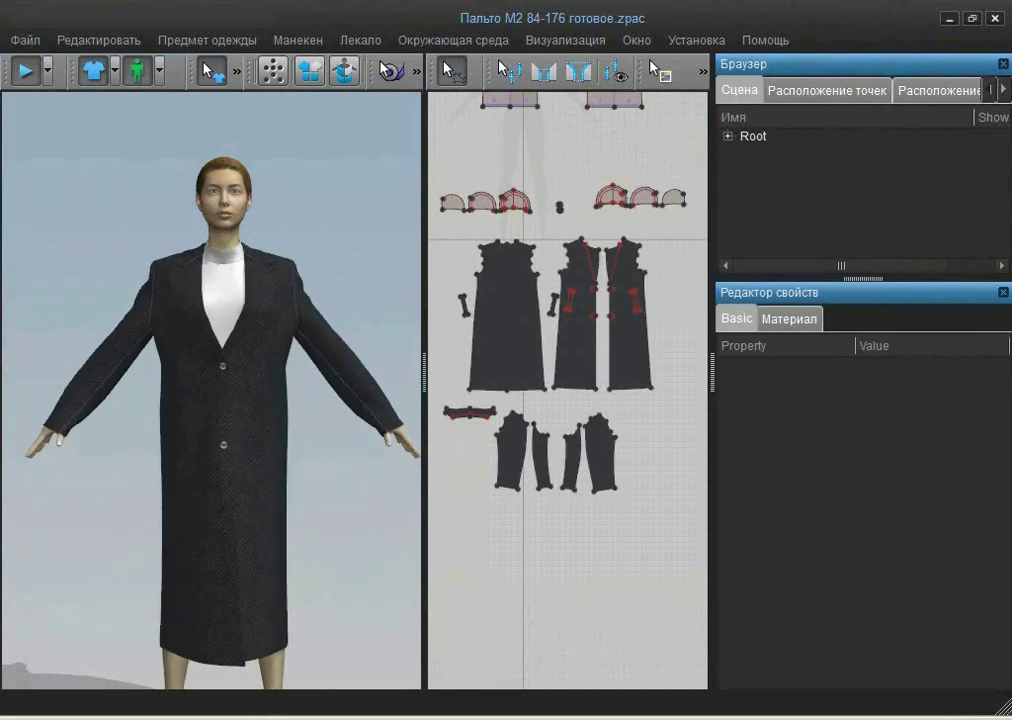
click(26, 72)
click(26, 72)
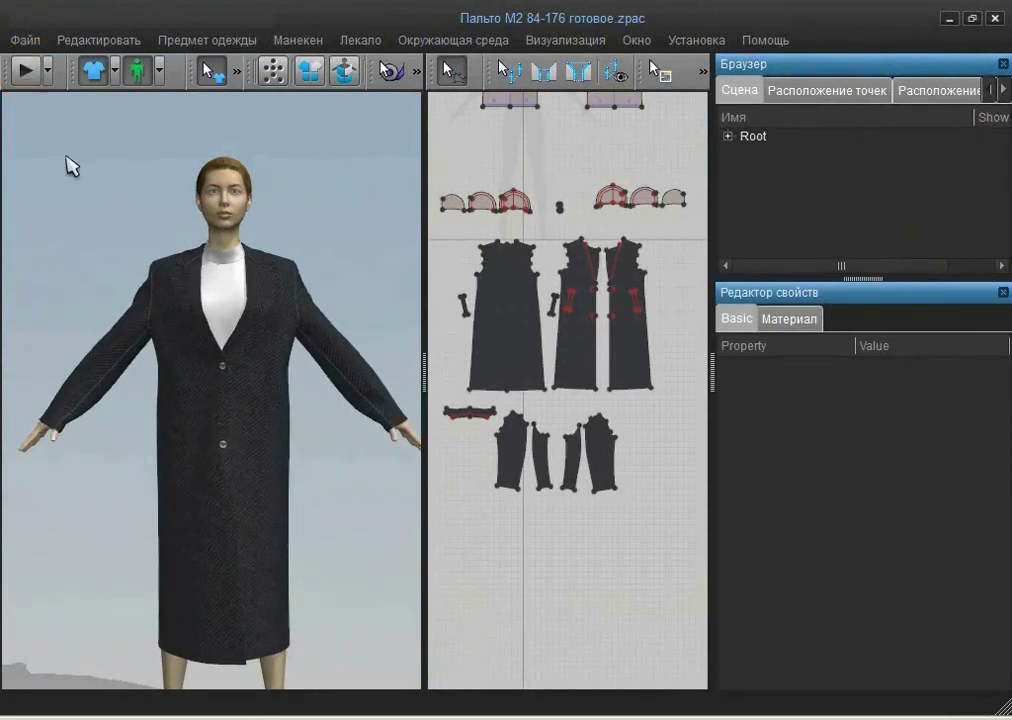
Start saving the finished coat scene as a project (Проект).
click(35, 40)
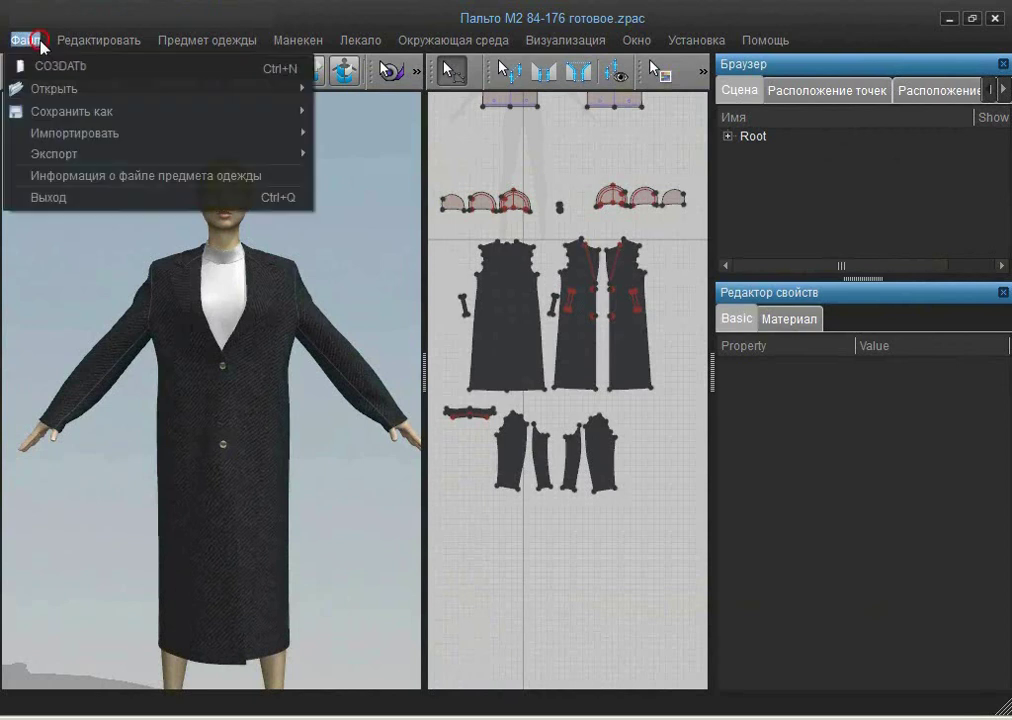
mouse_move(62, 113)
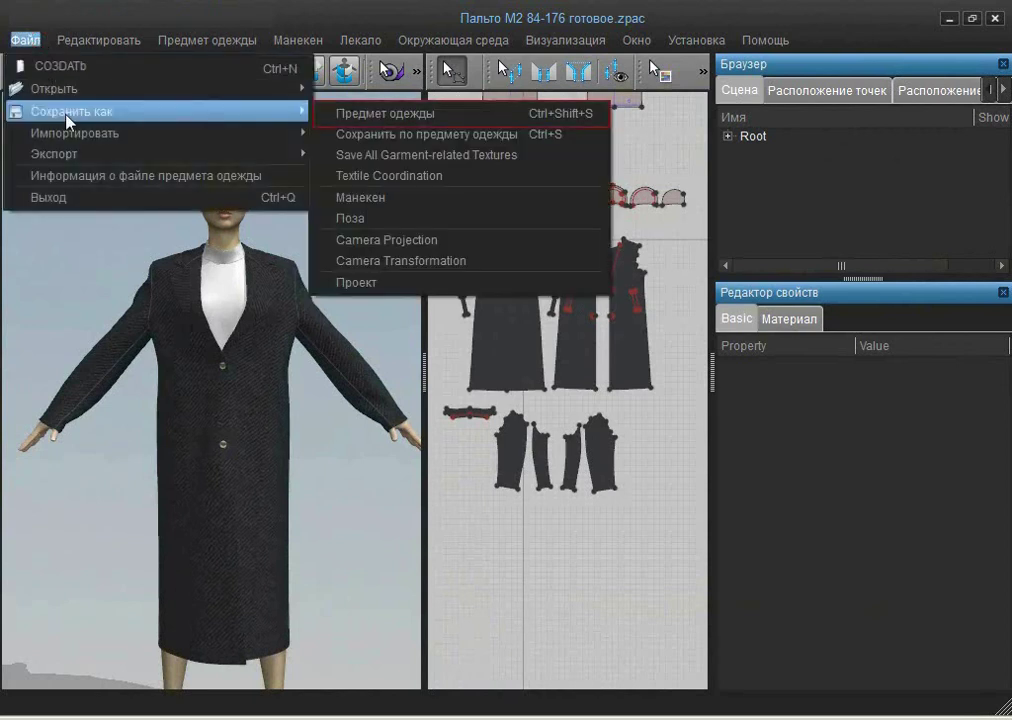
click(388, 290)
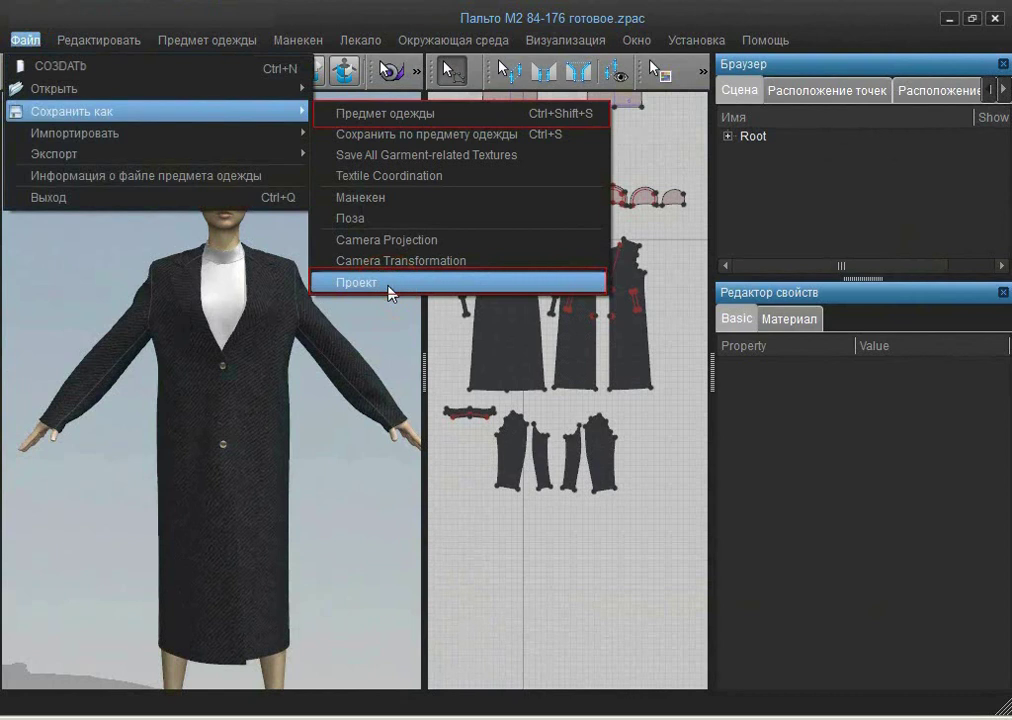